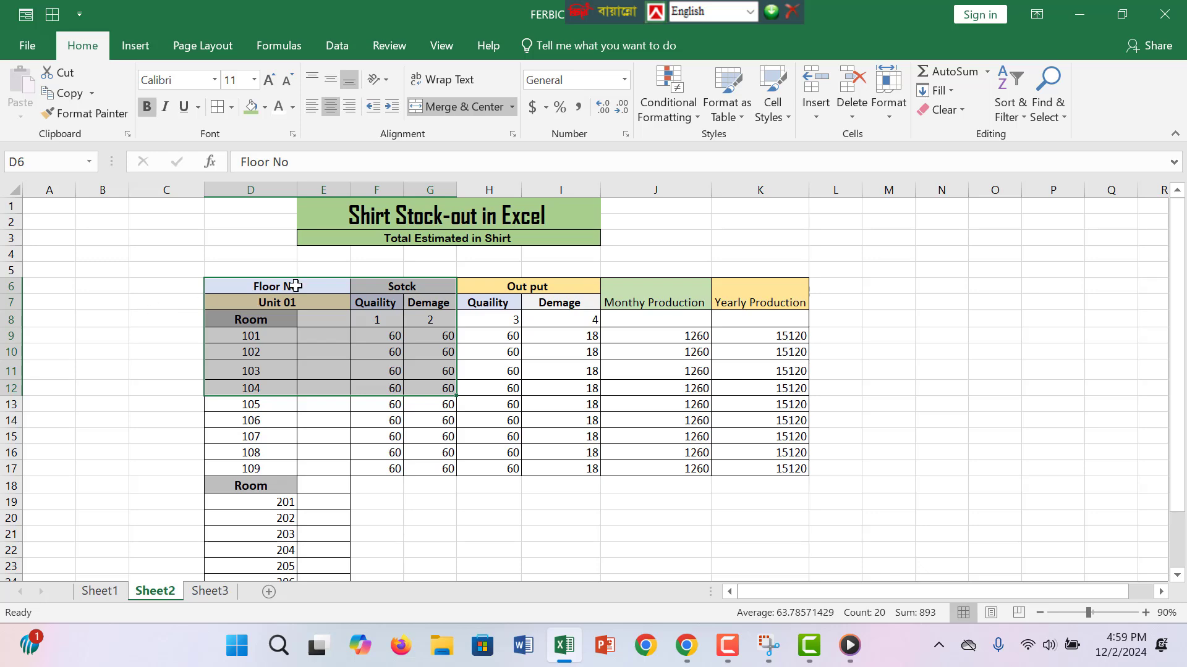
# - Clear the contents of the old stock table in D6:I27
pyautogui.moveTo(291, 280); pyautogui.dragTo(405, 612)
pyautogui.moveTo(632, 537); pyautogui.dragTo(580, 546)
pyautogui.rightClick(581, 546)
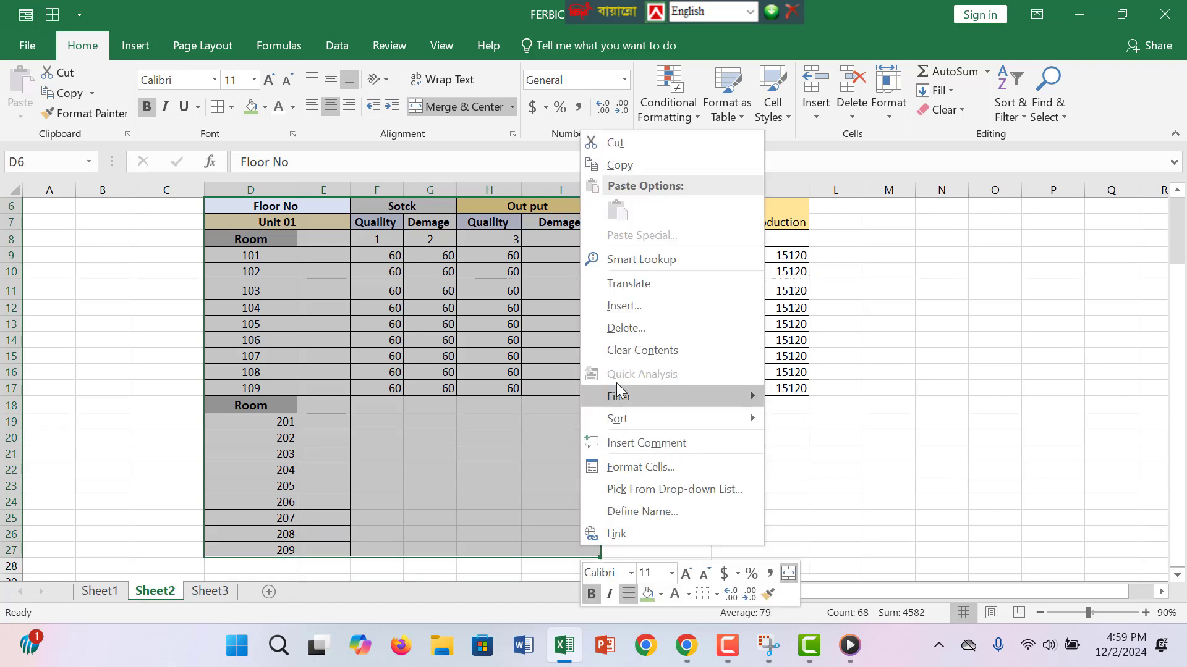
pyautogui.click(666, 350)
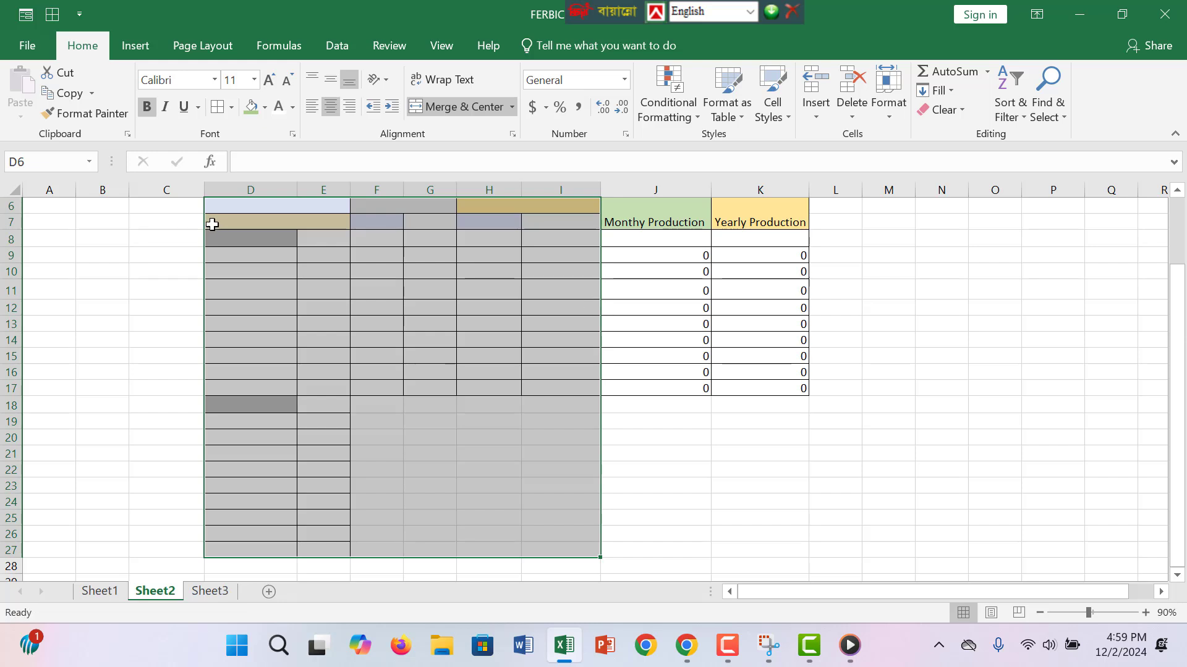
# - Delete the emptied table cells D6:I17, shifting the remaining cells left
pyautogui.click(228, 203)
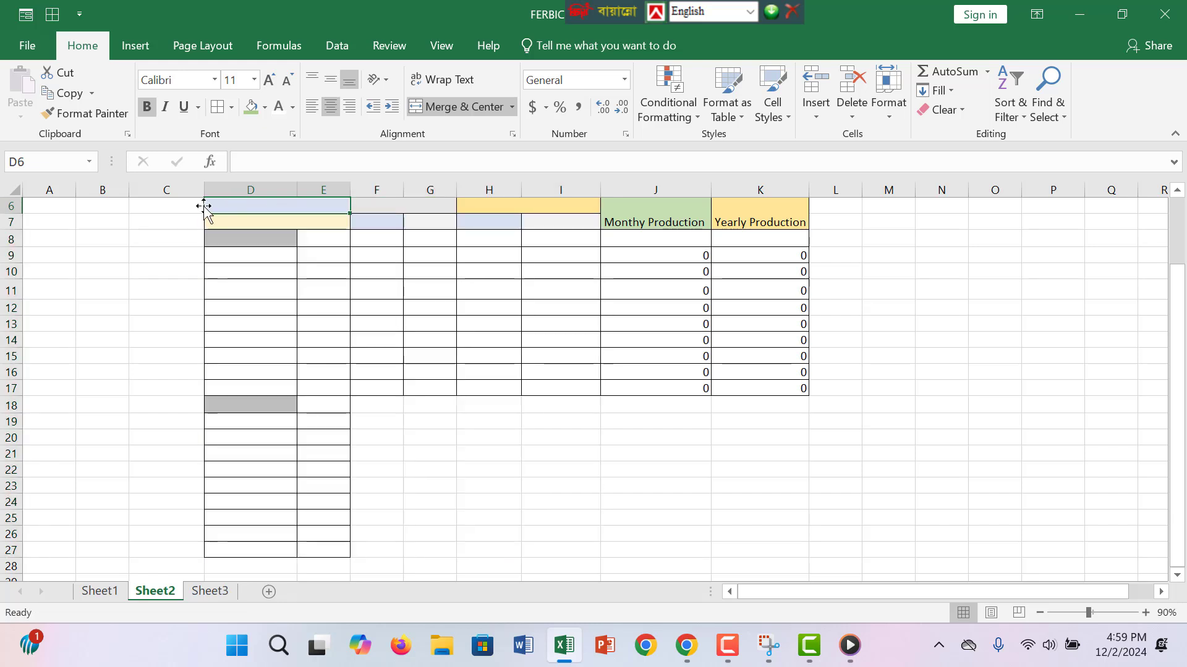
pyautogui.moveTo(212, 204); pyautogui.dragTo(502, 385)
pyautogui.rightClick(502, 384)
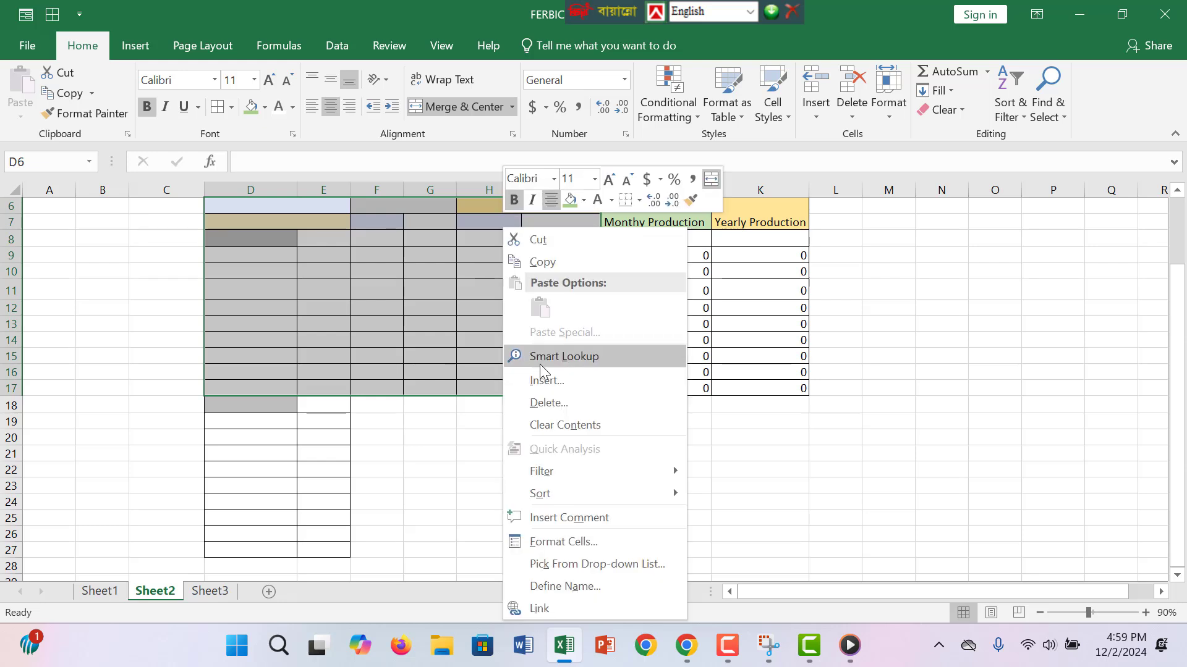
pyautogui.click(570, 407)
pyautogui.click(527, 467)
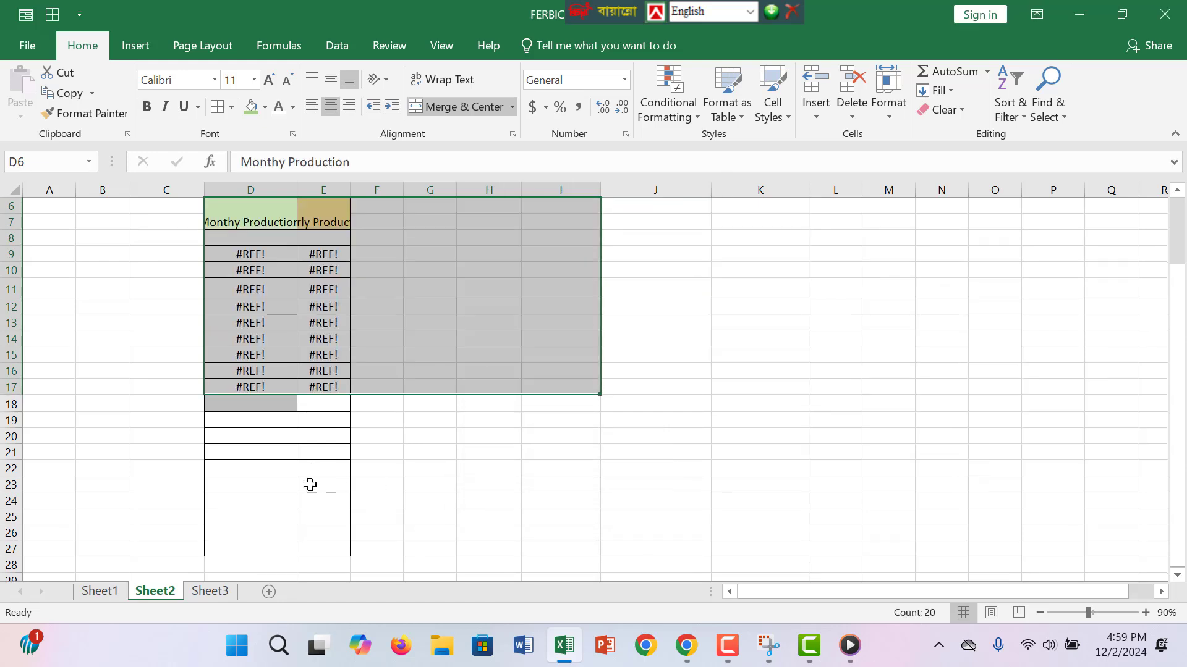
# - Delete all cells on Sheet2 to leave a blank worksheet
pyautogui.click(352, 389)
pyautogui.moveTo(250, 206); pyautogui.dragTo(312, 536)
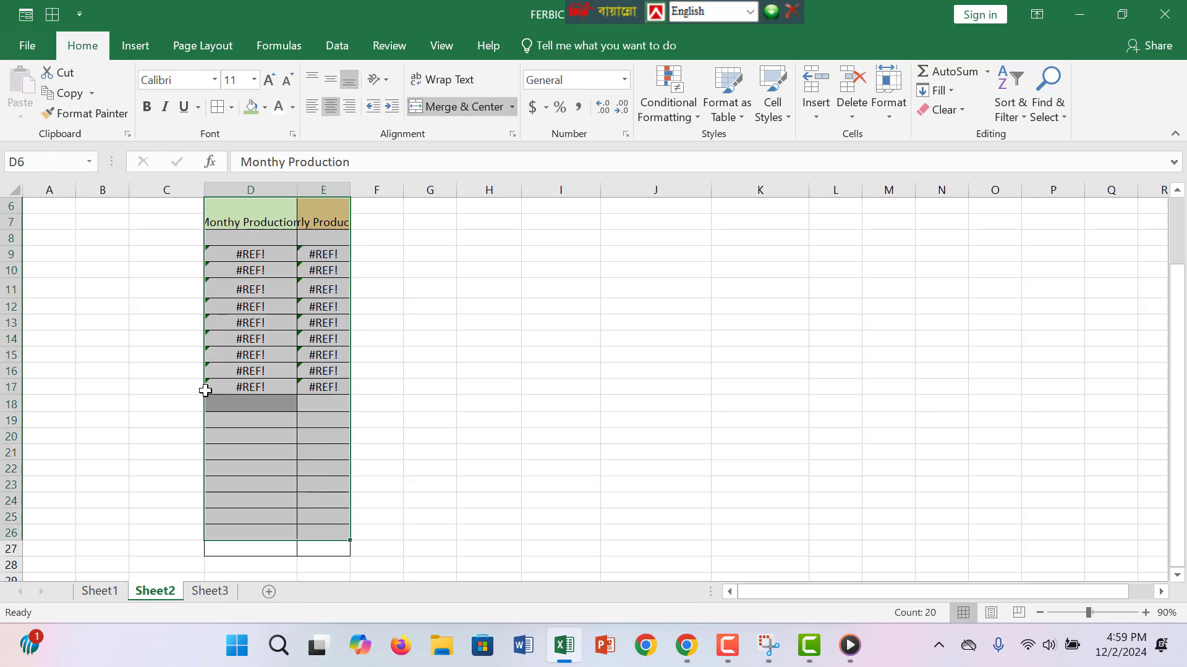
pyautogui.click(14, 188)
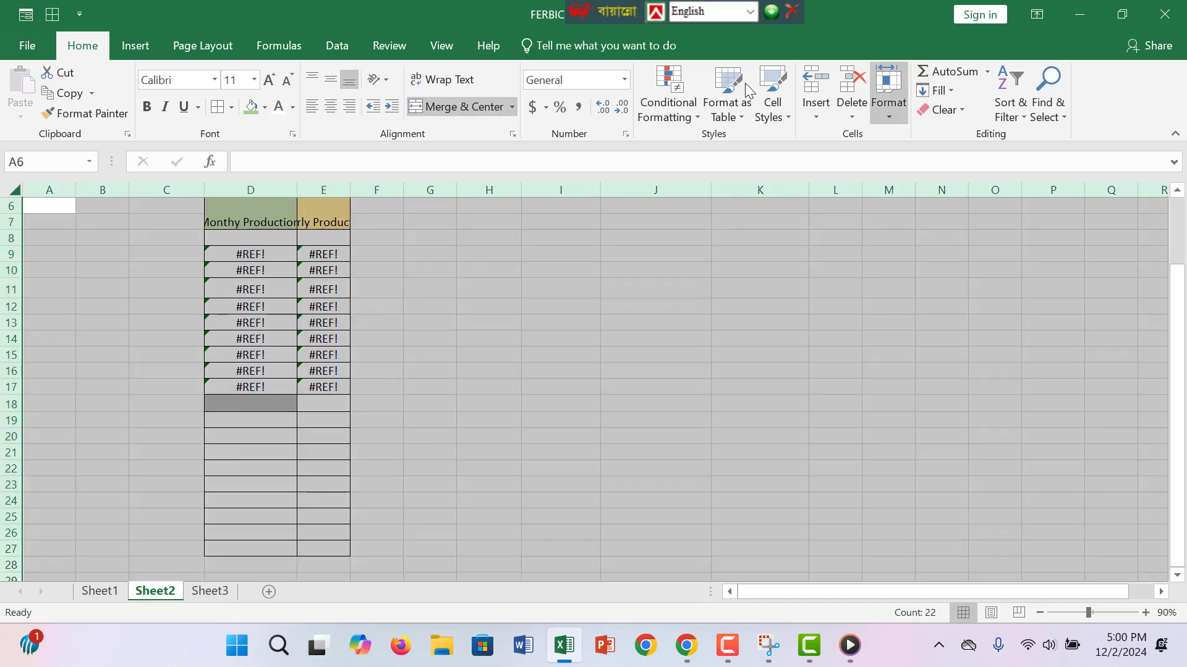
pyautogui.click(851, 87)
pyautogui.click(401, 321)
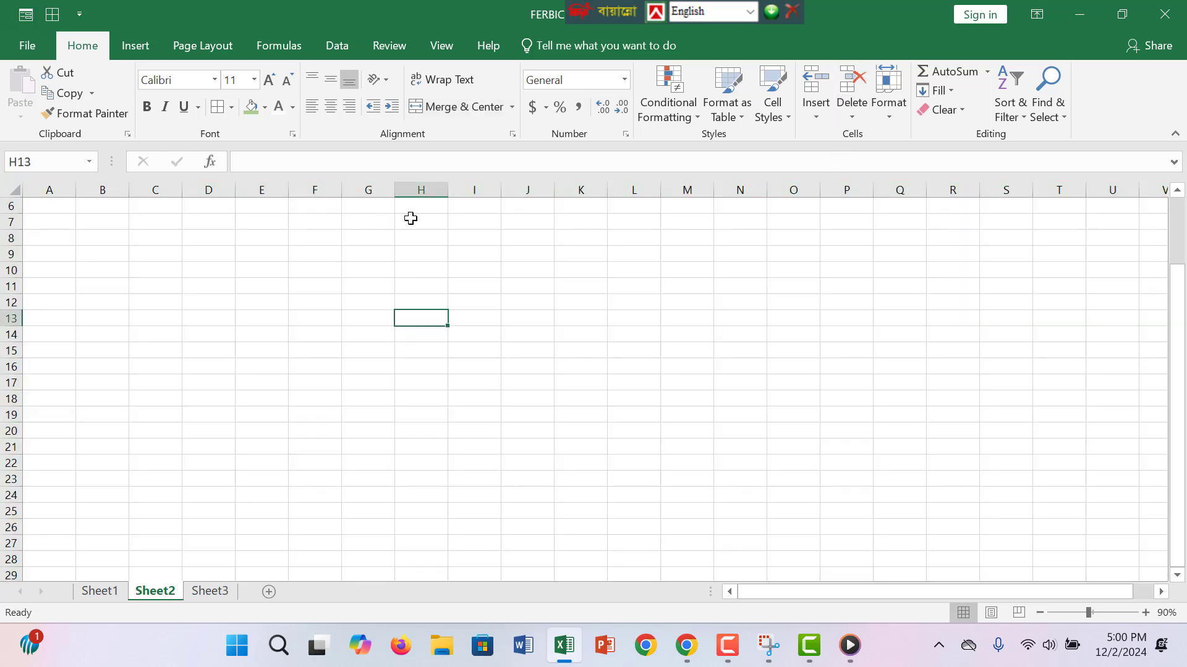
# - Merge and center the cells G6:K8 as a title block
pyautogui.moveTo(412, 220); pyautogui.dragTo(543, 224)
pyautogui.click(370, 206)
pyautogui.moveTo(427, 226); pyautogui.dragTo(605, 241)
pyautogui.click(465, 107)
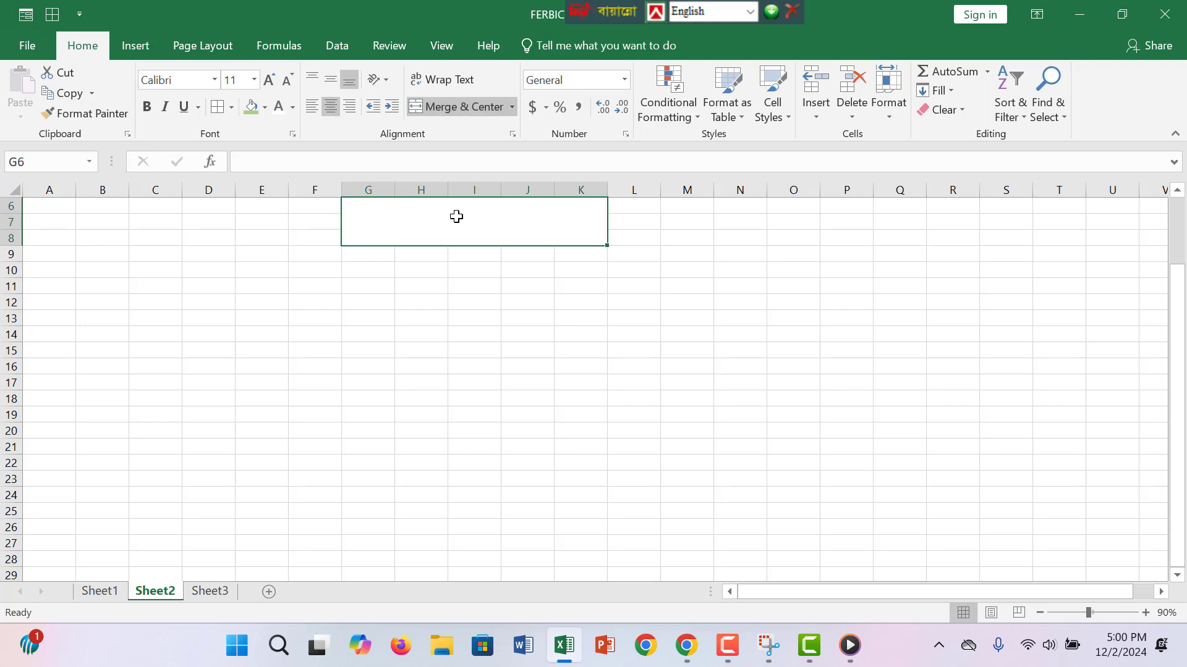
# - Enter the title GARMENTS TOTAL FEBRIC STOCK MENEGMENT in the merged cell G6
pyautogui.write('g')
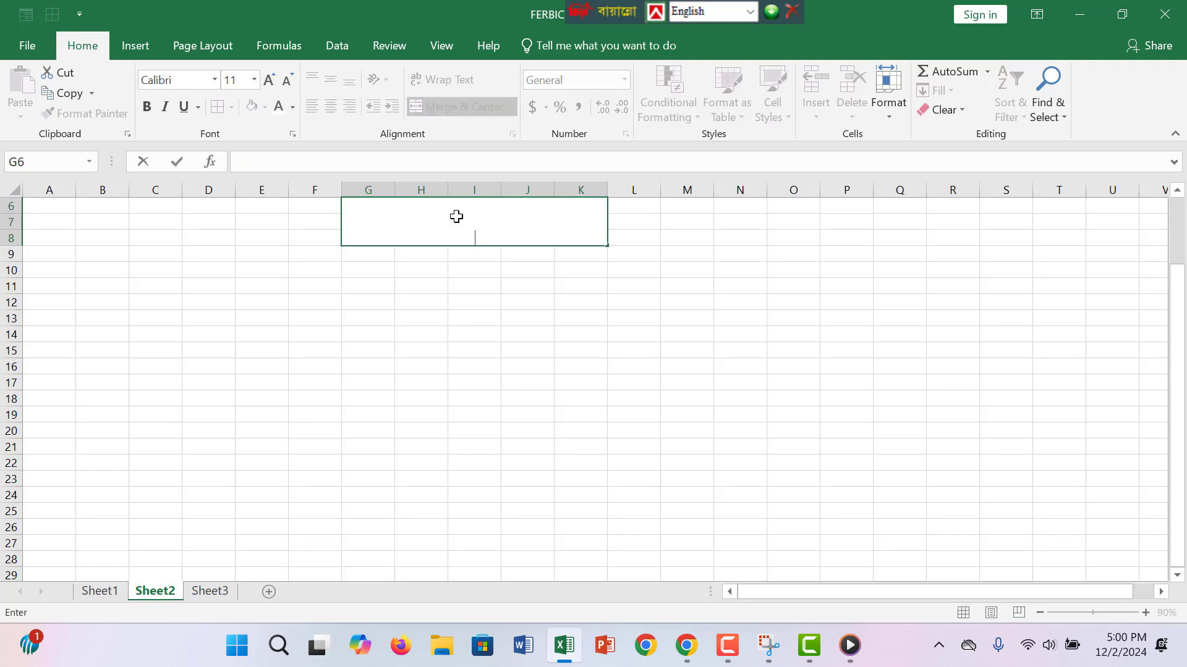
pyautogui.write('ARMENTS TOT')
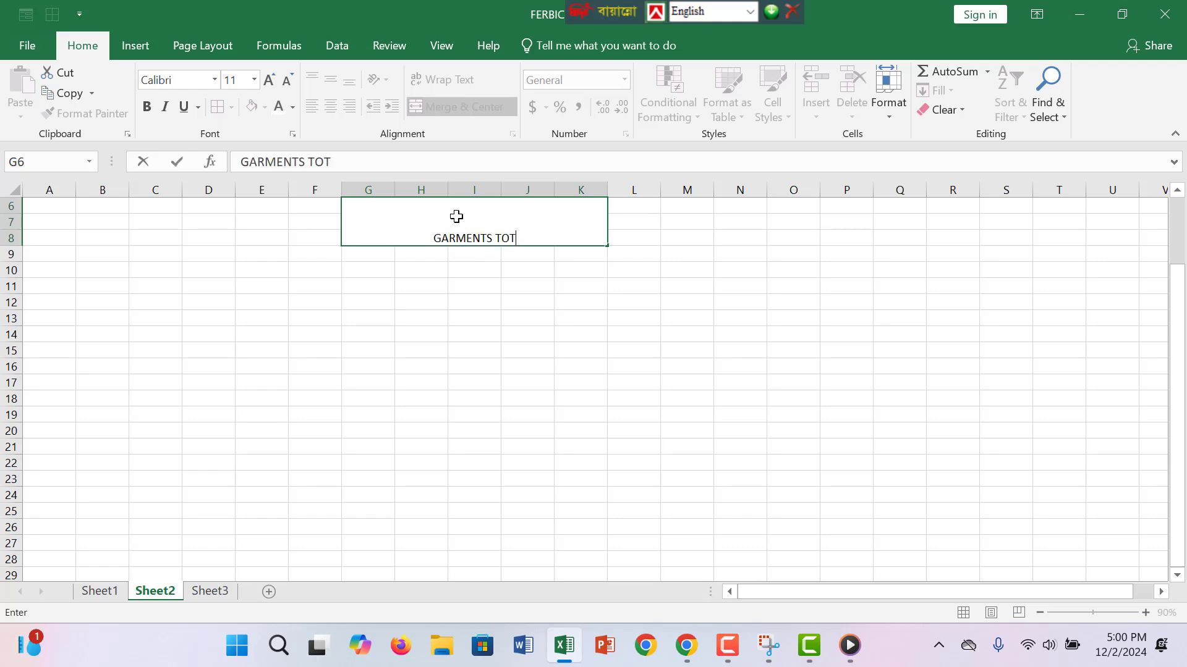
pyautogui.write('AL FEBRIC')
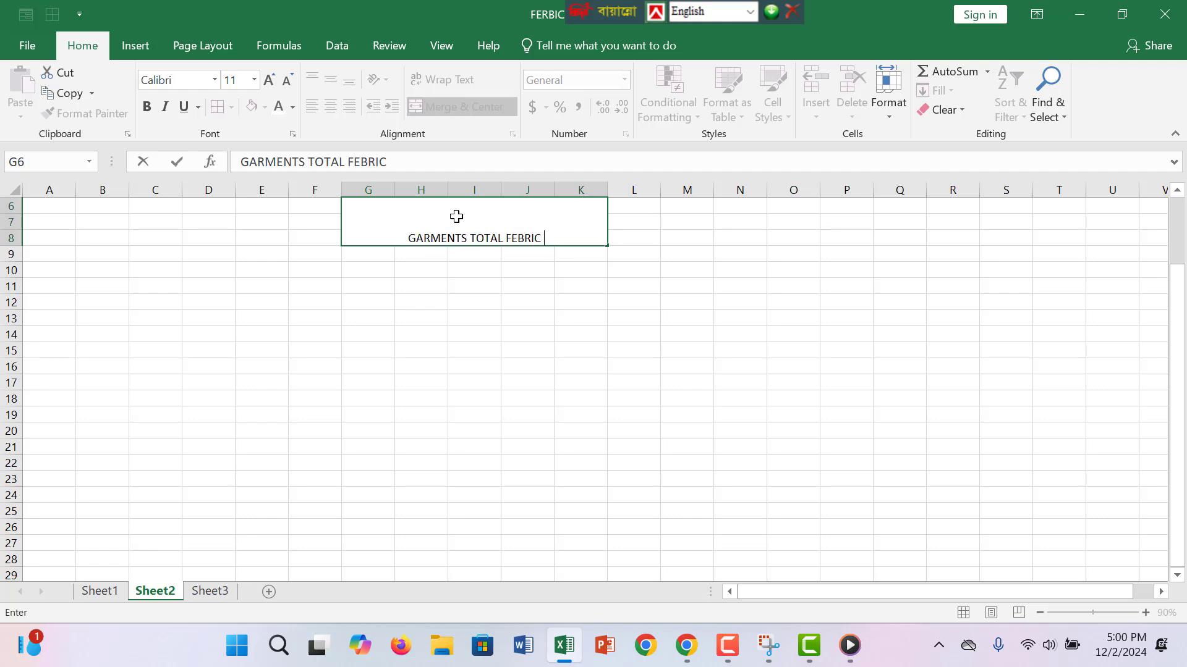
pyautogui.write(' STOCK ME')
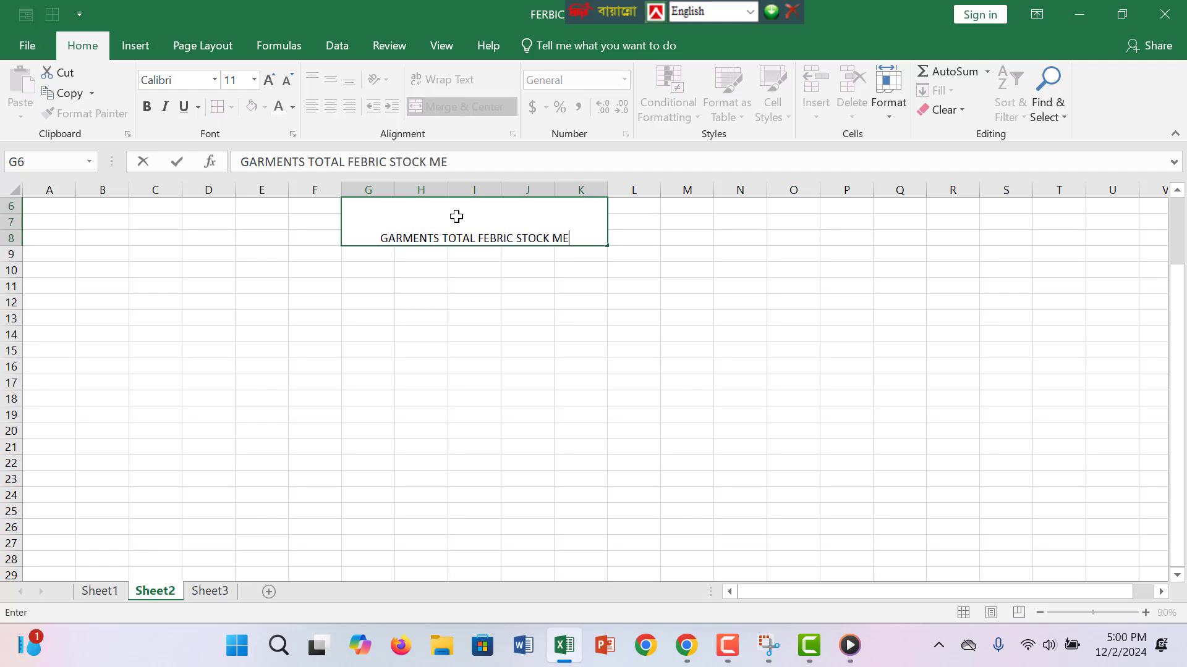
pyautogui.write('NEGMENT')
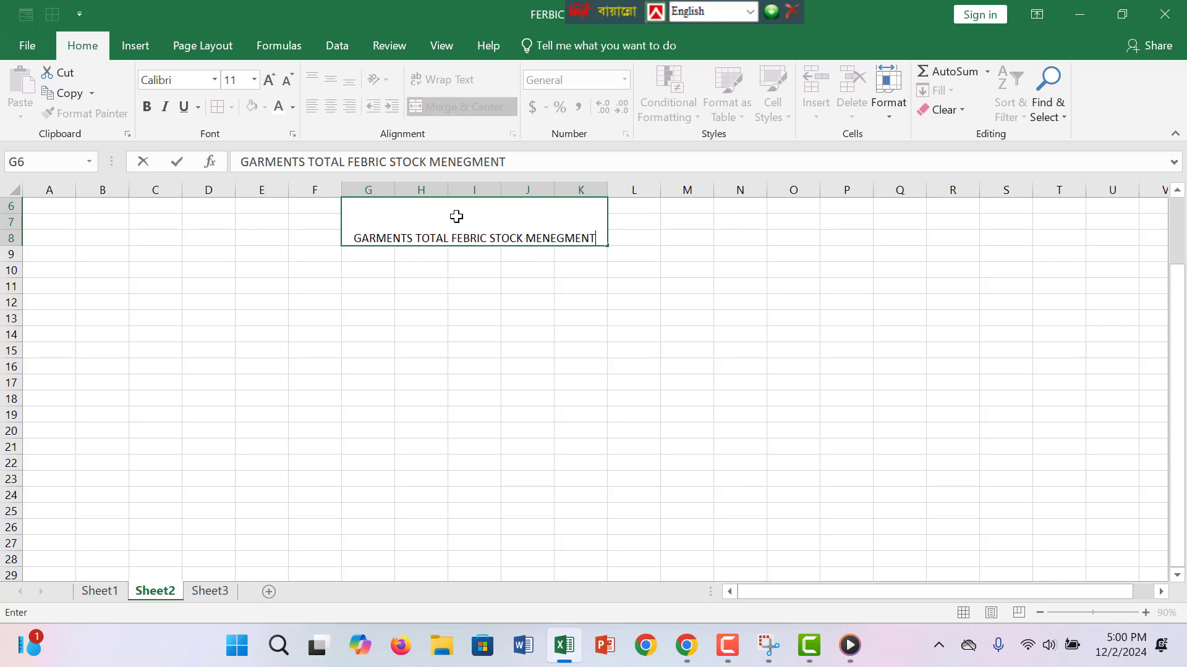
pyautogui.click(379, 371)
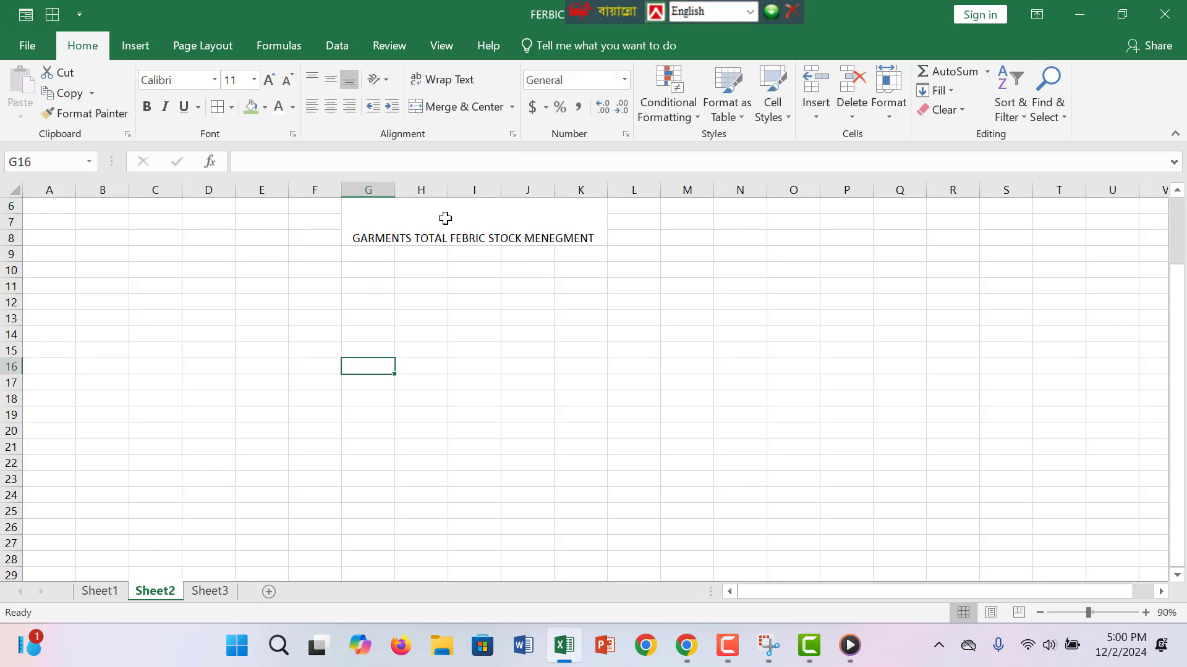
# - Try a 14-point font size for the title, and return it to 11 points
pyautogui.click(443, 220)
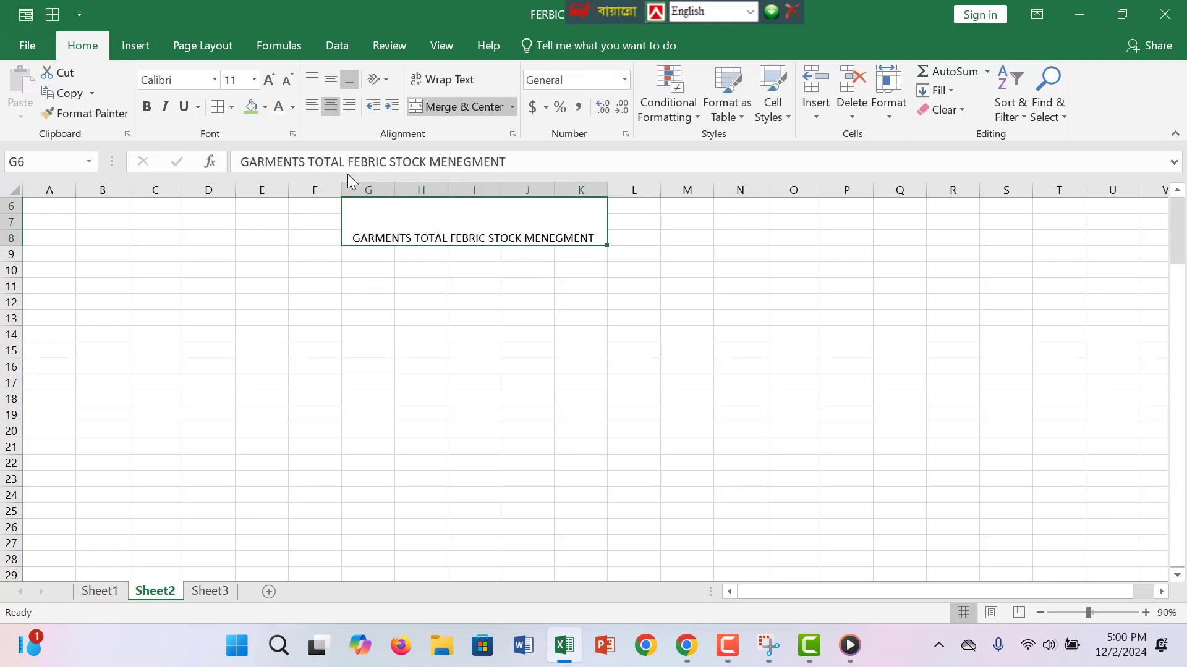
pyautogui.click(268, 79)
pyautogui.click(269, 80)
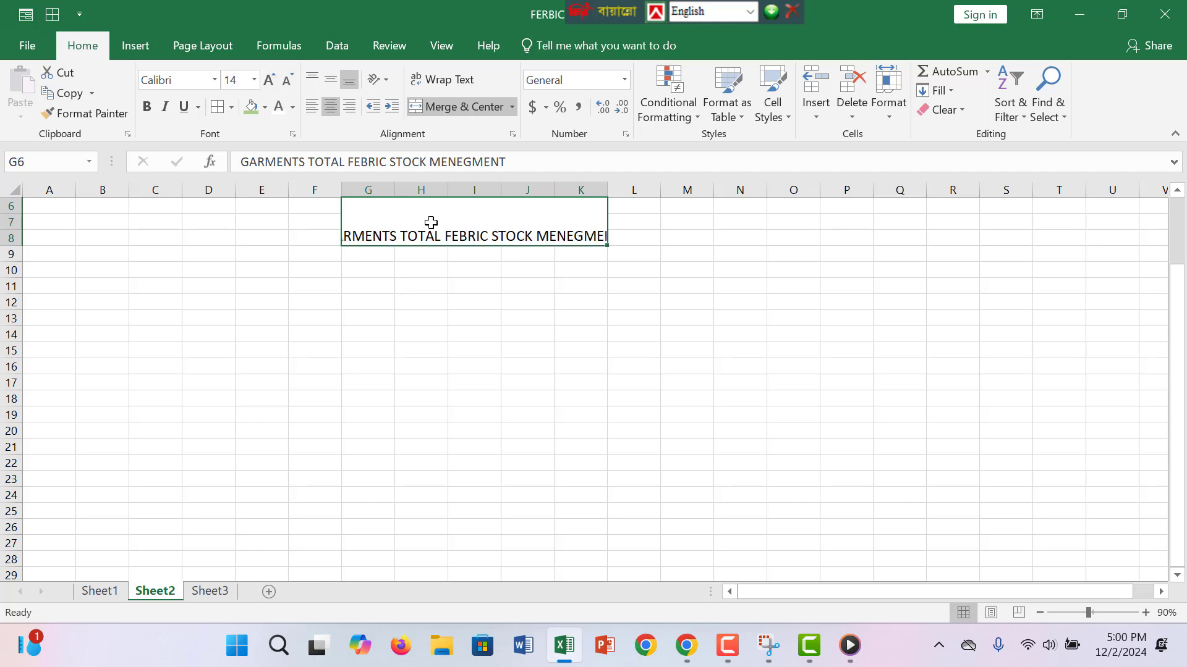
pyautogui.click(288, 81)
pyautogui.click(288, 83)
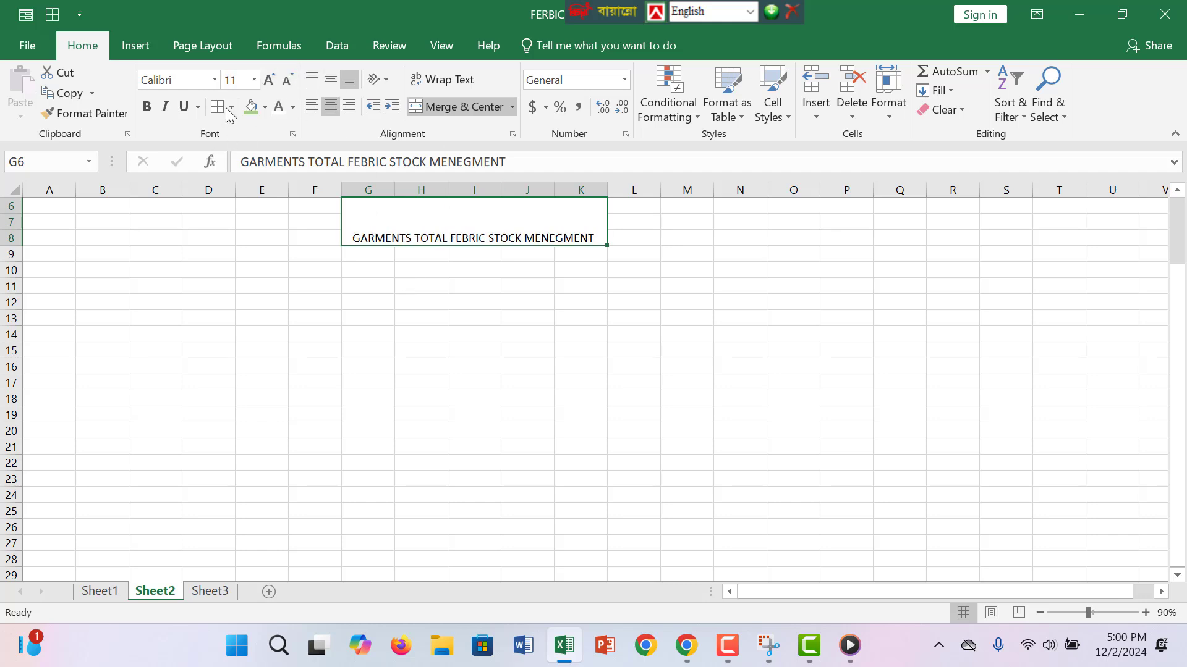
# - Fill the title cell with light green and make its text bold
pyautogui.click(266, 108)
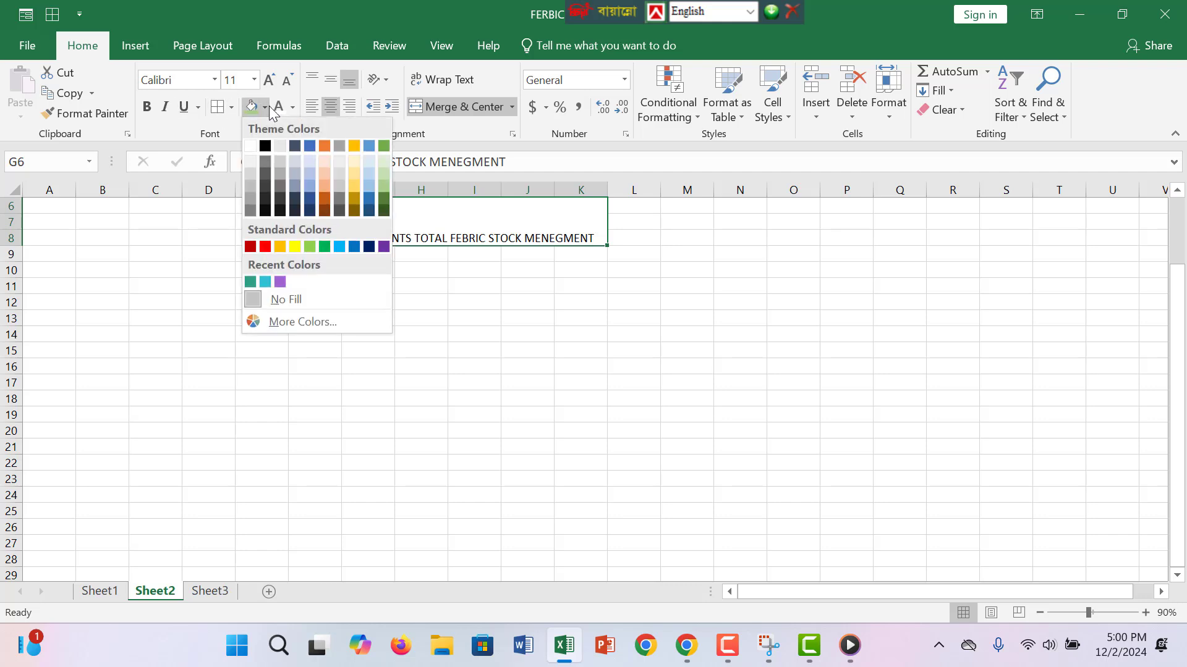
pyautogui.click(384, 188)
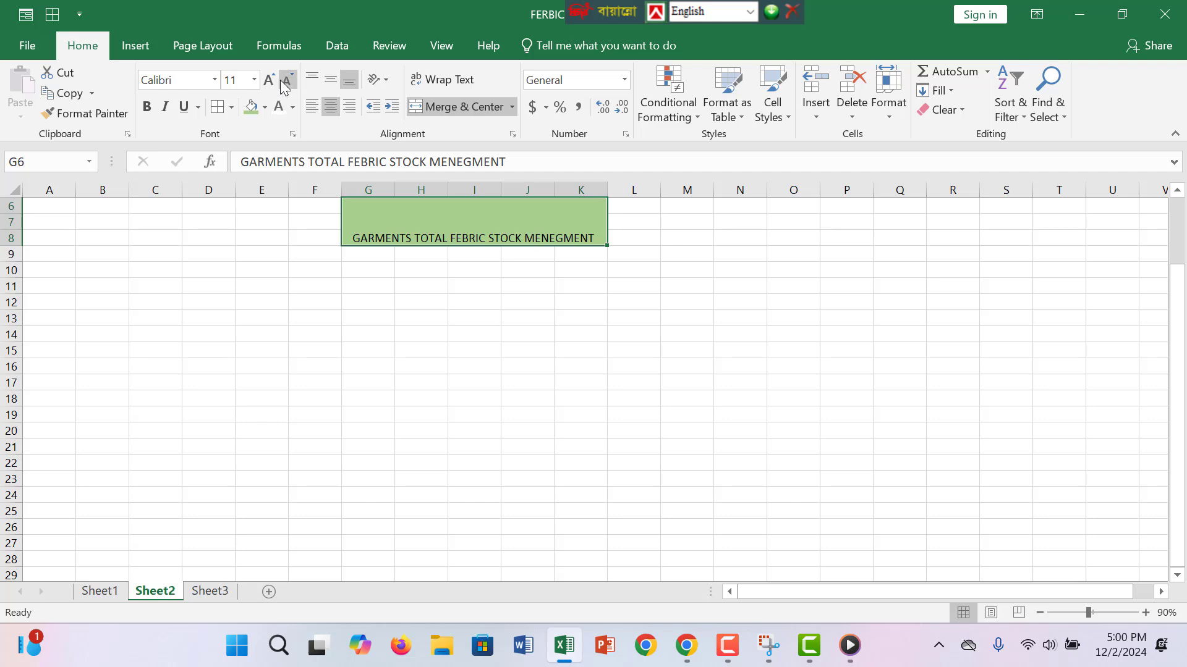
pyautogui.click(149, 113)
pyautogui.click(375, 299)
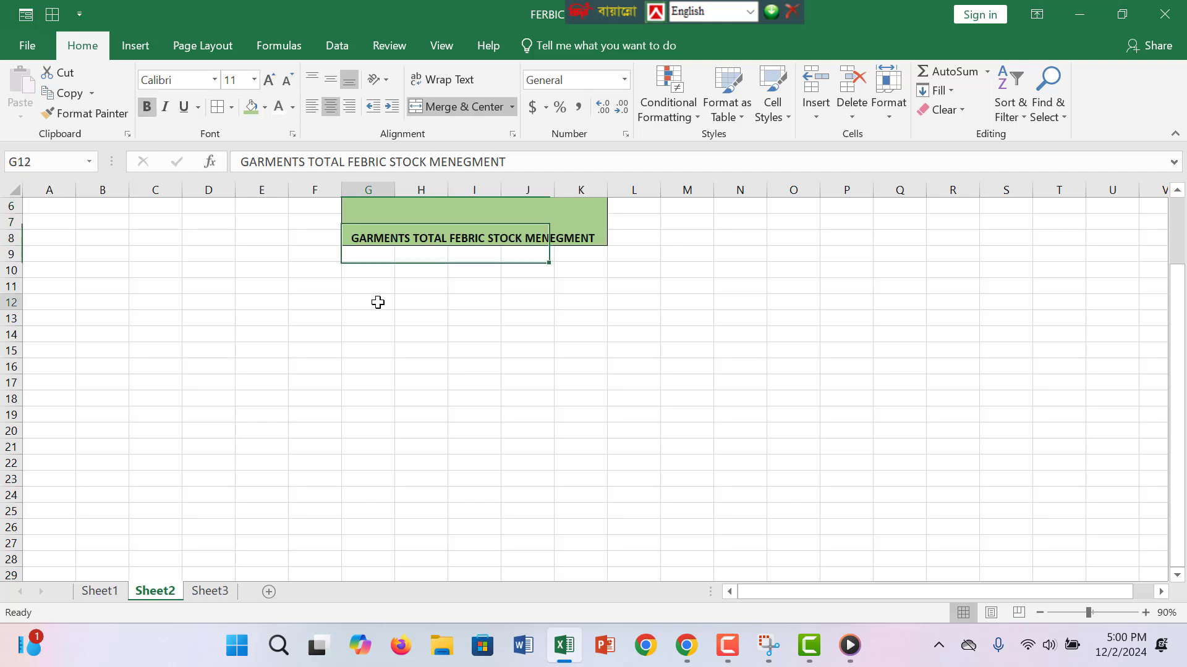
# - Enter the heading NAME in cell F12
pyautogui.click(306, 301)
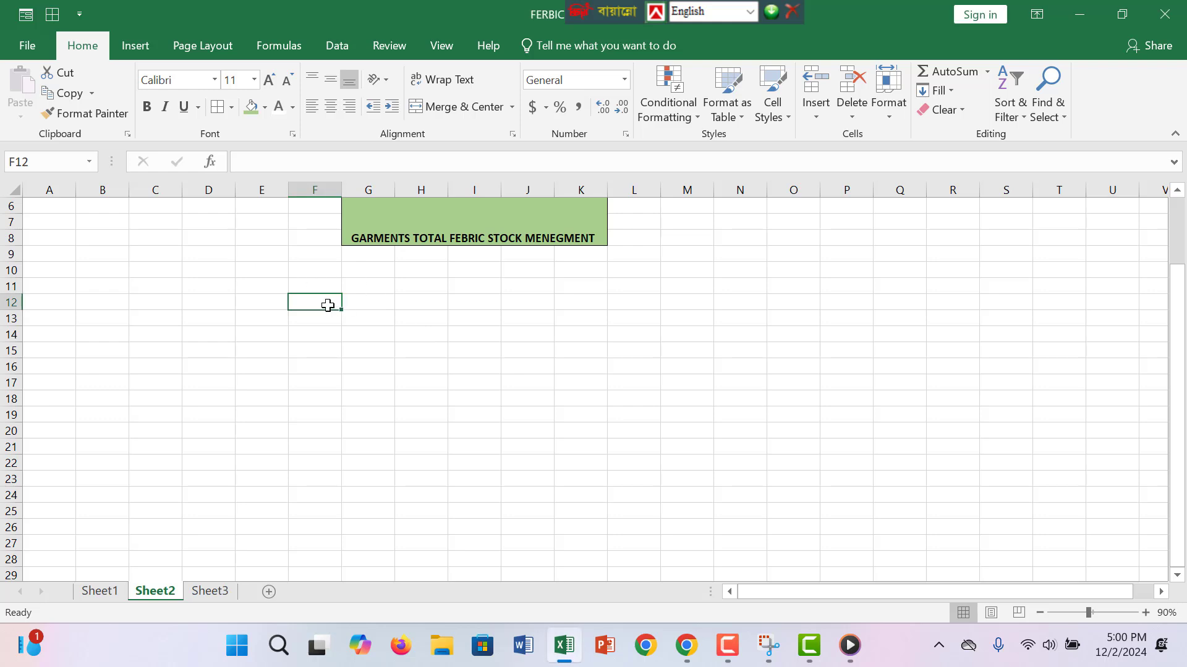
pyautogui.write('nA')
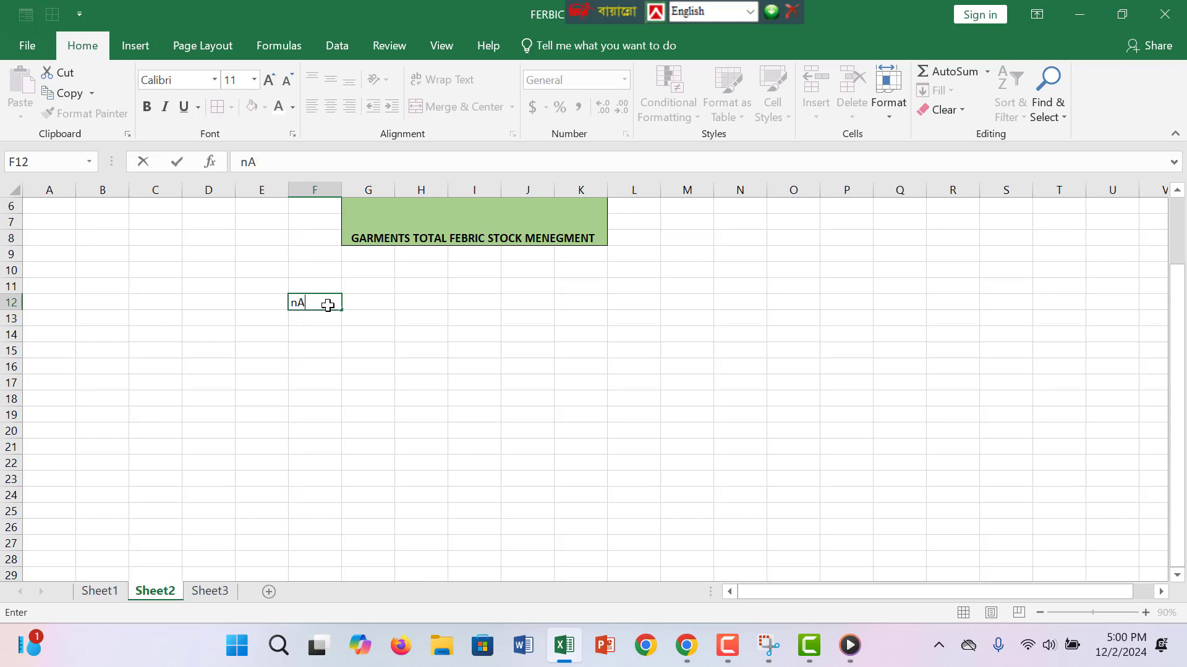
pyautogui.write('NAME')
pyautogui.press('Tab')
pyautogui.write('F')
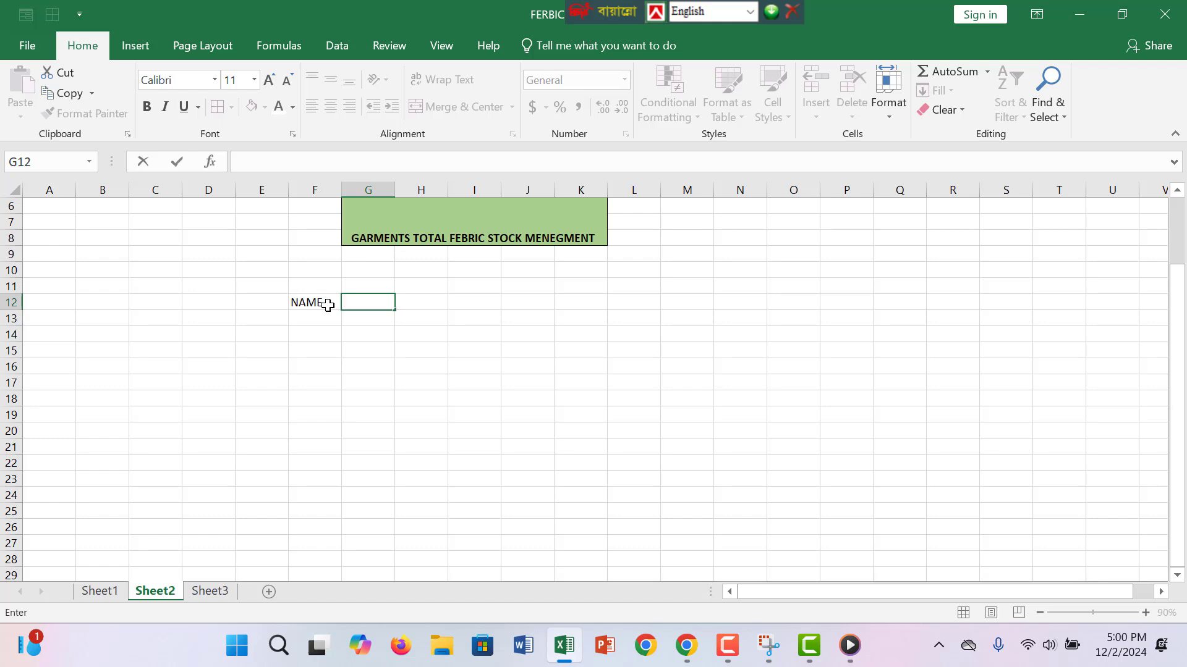
# - Change the heading in F12 to OPERATOR NAME and widen column F to fit it
pyautogui.click(314, 294)
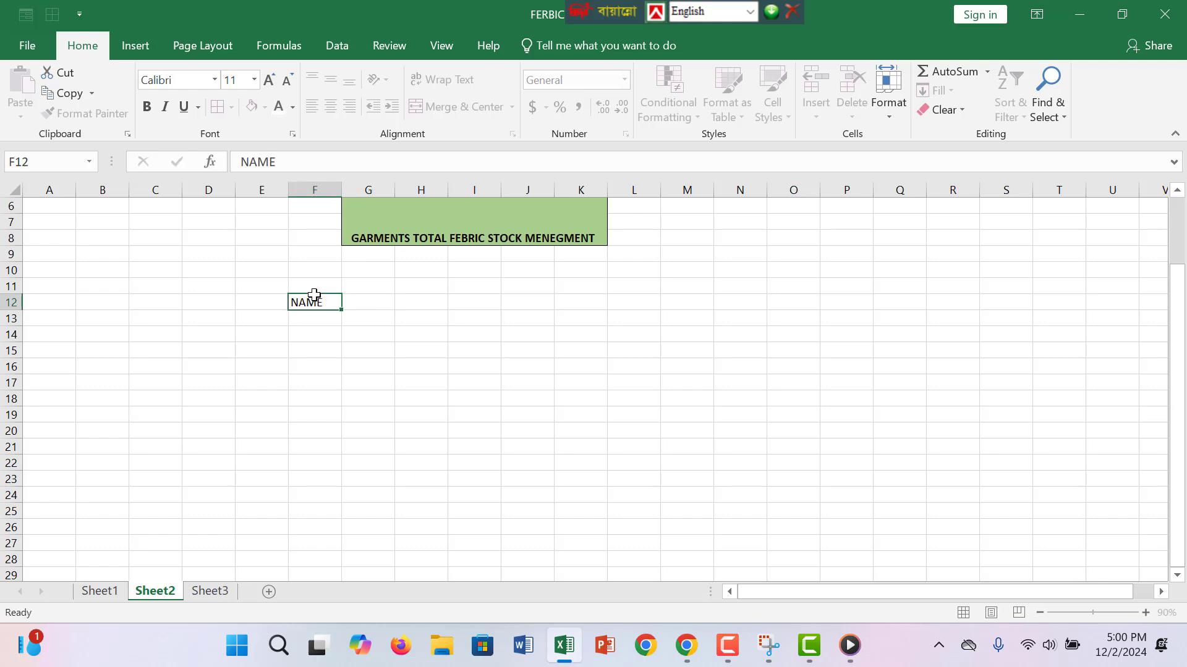
pyautogui.hotkey('ctrl', 'Up')
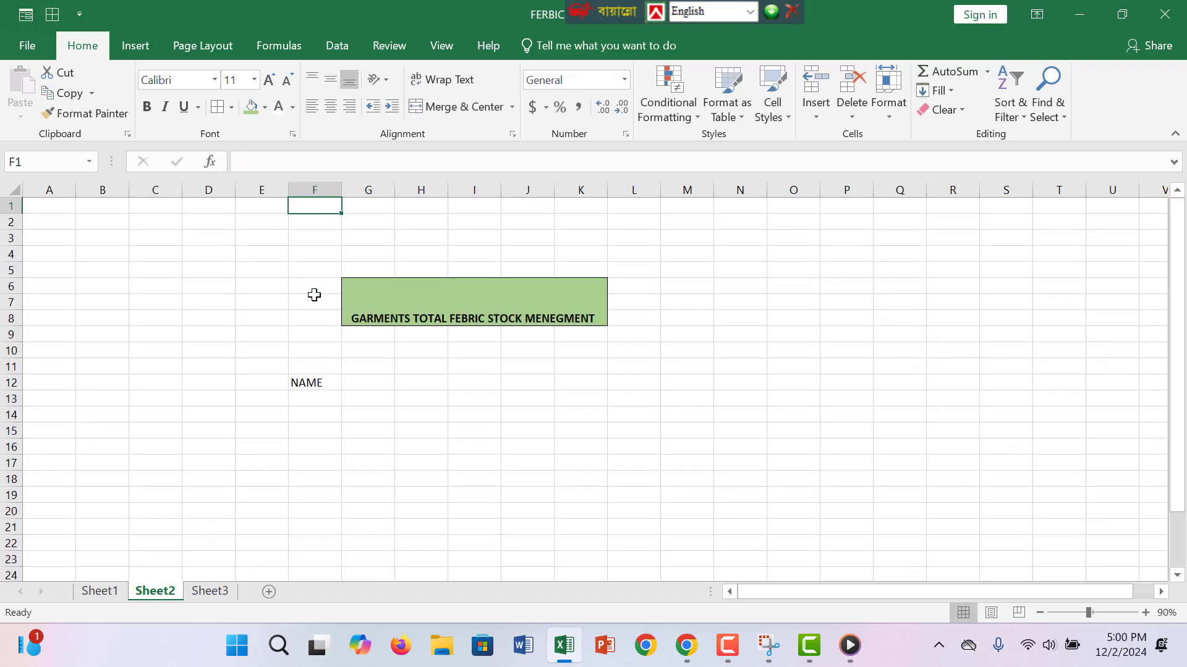
pyautogui.click(320, 387)
pyautogui.scroll(-2, 322, 391)
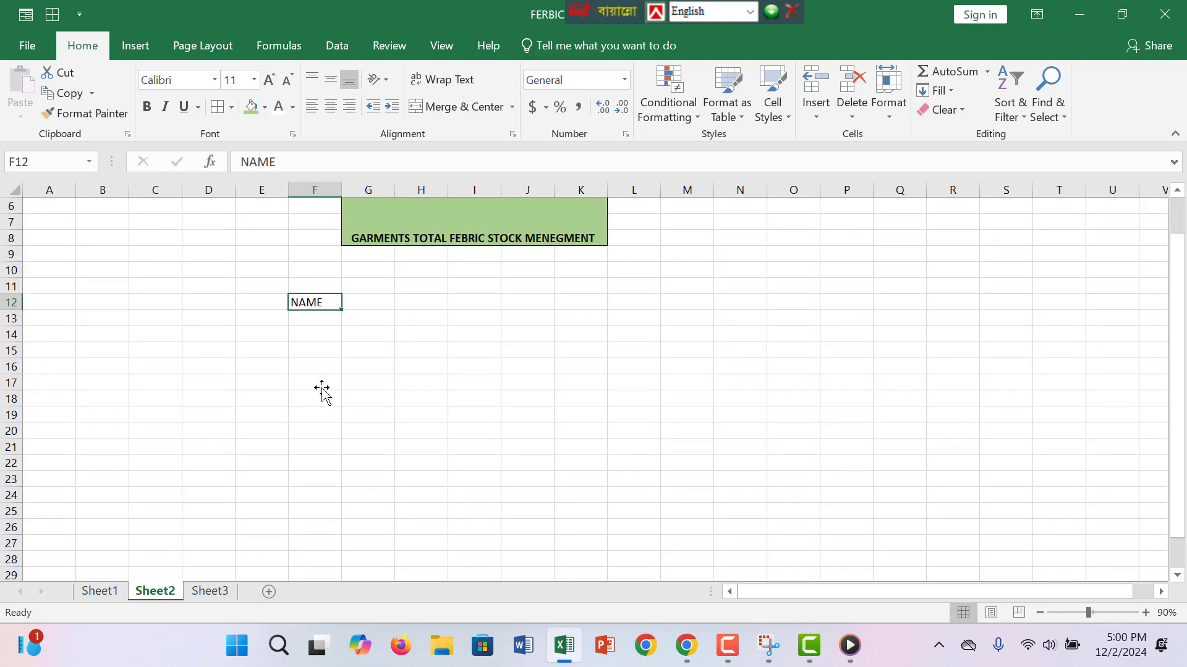
pyautogui.doubleClick(323, 305)
pyautogui.press('BackSpace')
pyautogui.press('BackSpace')
pyautogui.press('BackSpace')
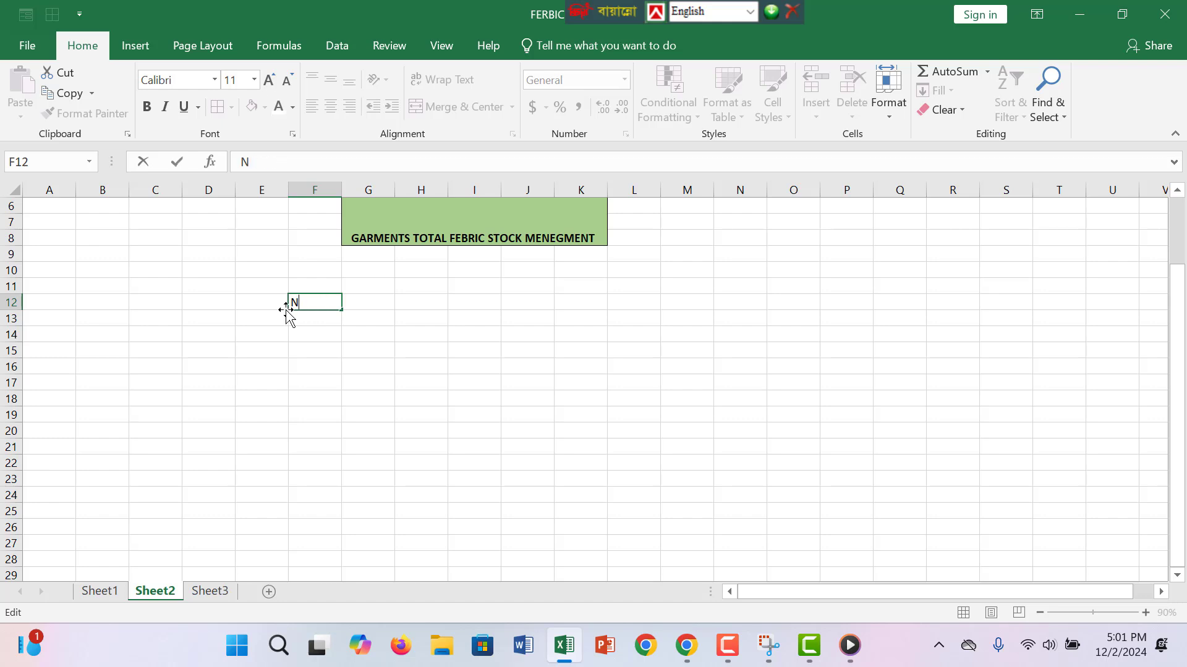
pyautogui.write('OPERRA')
pyautogui.write('RA')
pyautogui.write('TOR NAME')
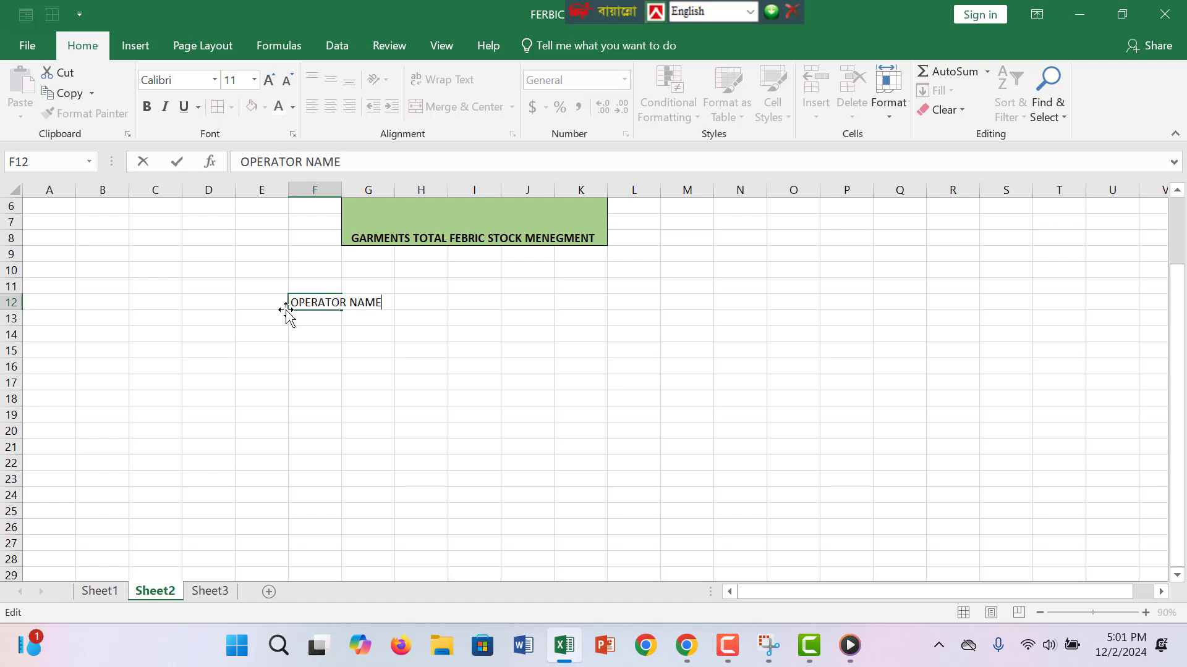
pyautogui.click(406, 403)
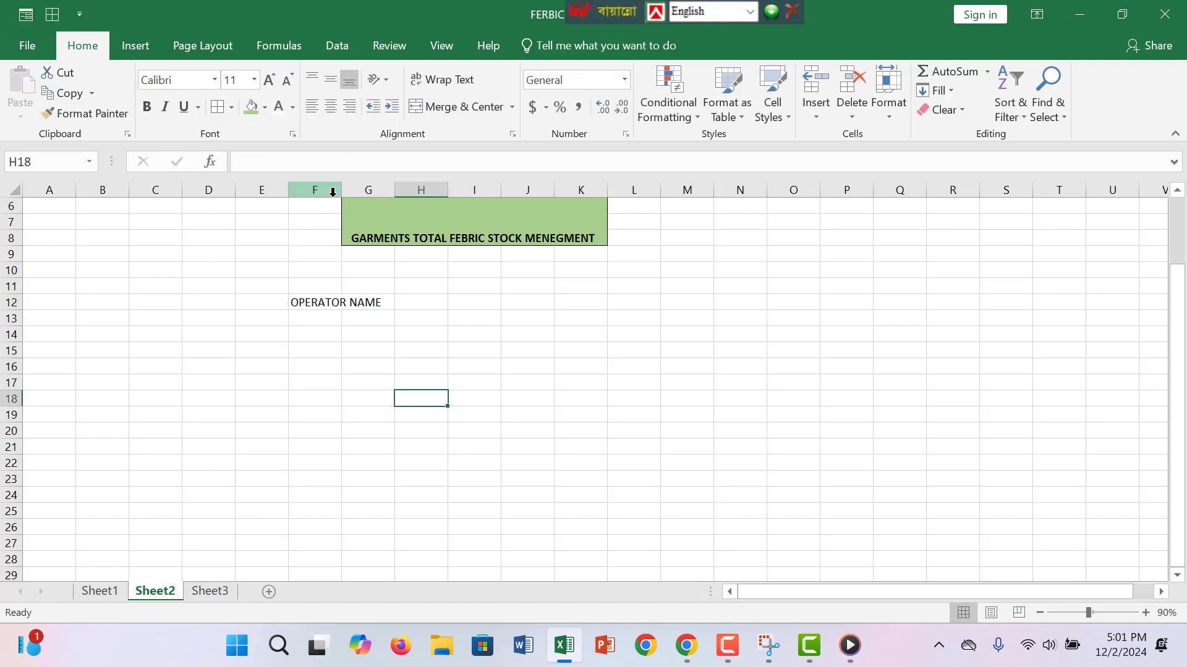
pyautogui.moveTo(335, 196); pyautogui.dragTo(410, 212)
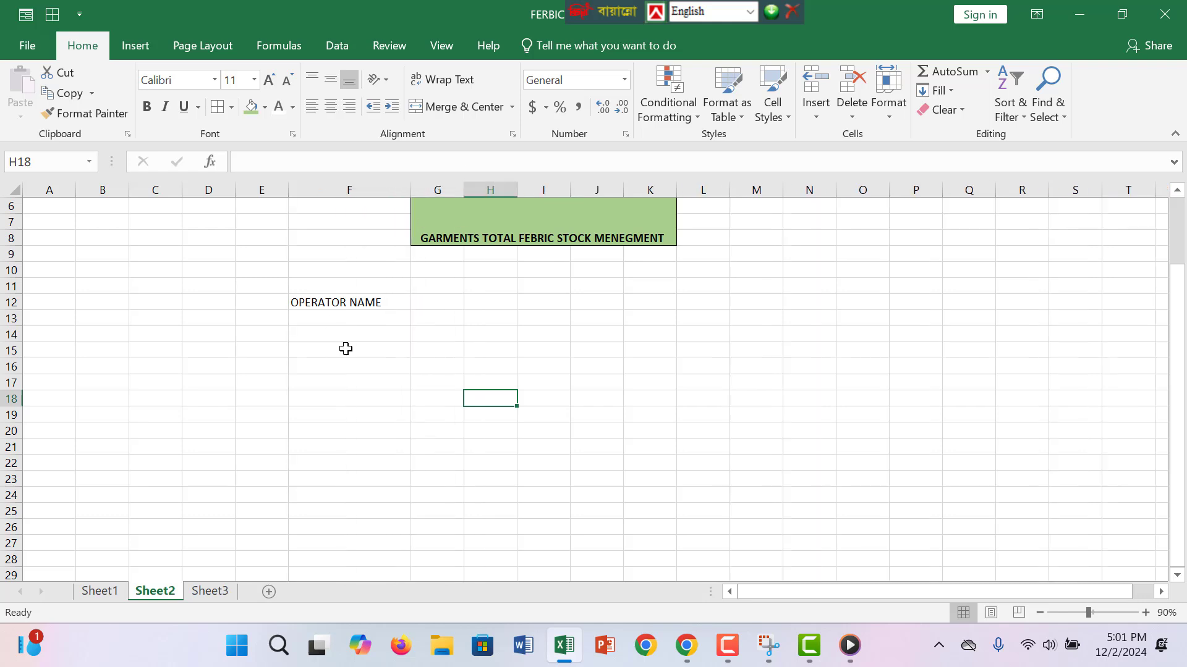
# - Enter the heading FLOOR NO in cell E12 and widen column E to fit it
pyautogui.click(341, 322)
pyautogui.click(274, 304)
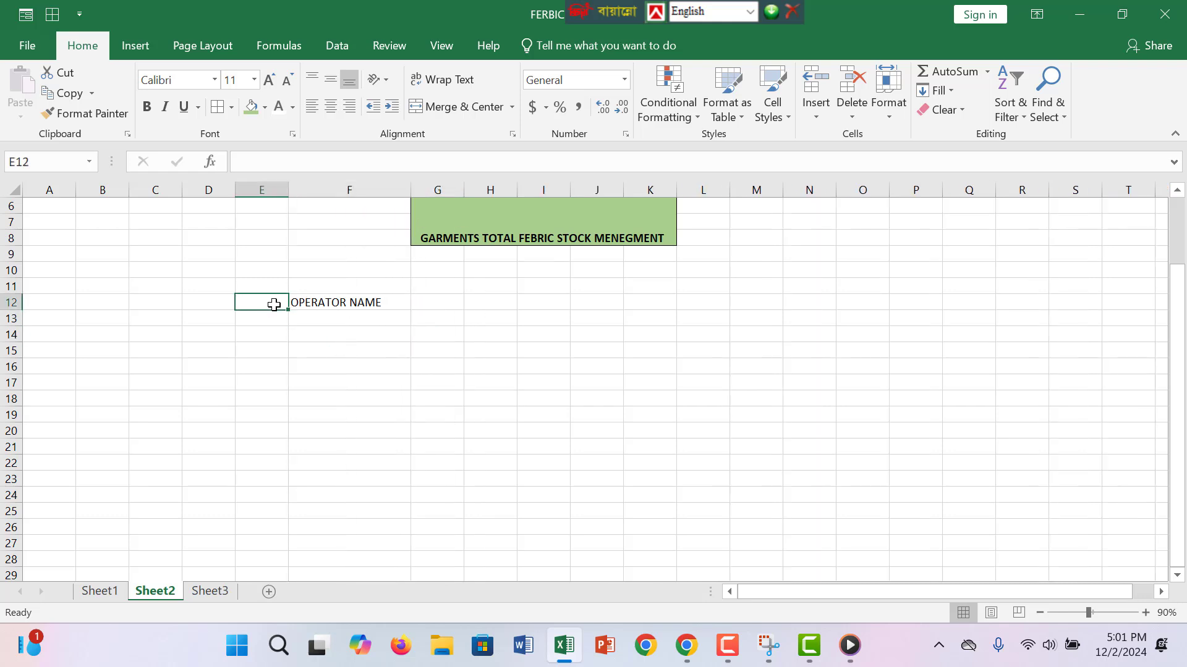
pyautogui.write('f')
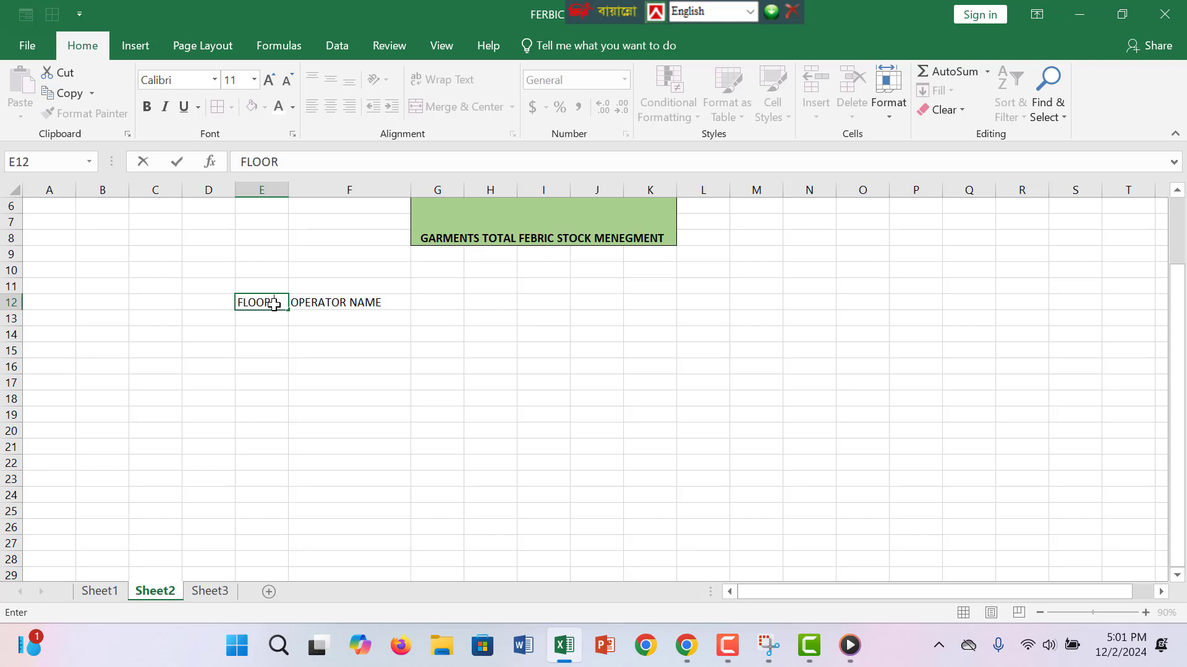
pyautogui.write('LOOR NO')
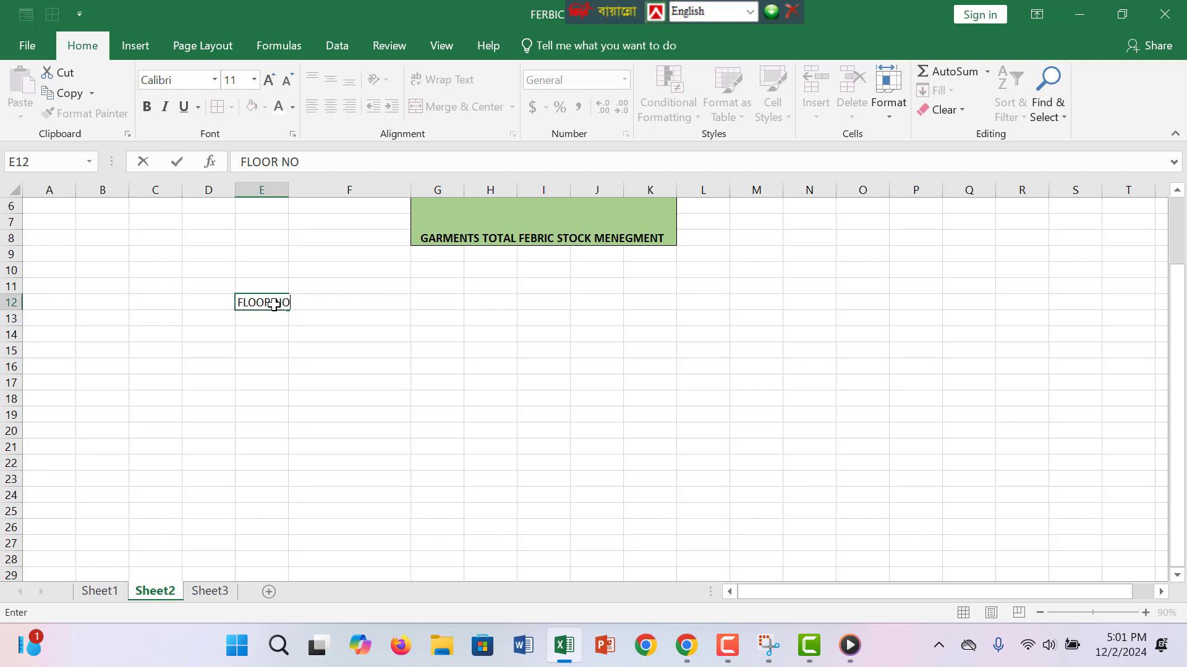
pyautogui.click(261, 349)
pyautogui.moveTo(287, 198); pyautogui.dragTo(312, 197)
pyautogui.click(275, 315)
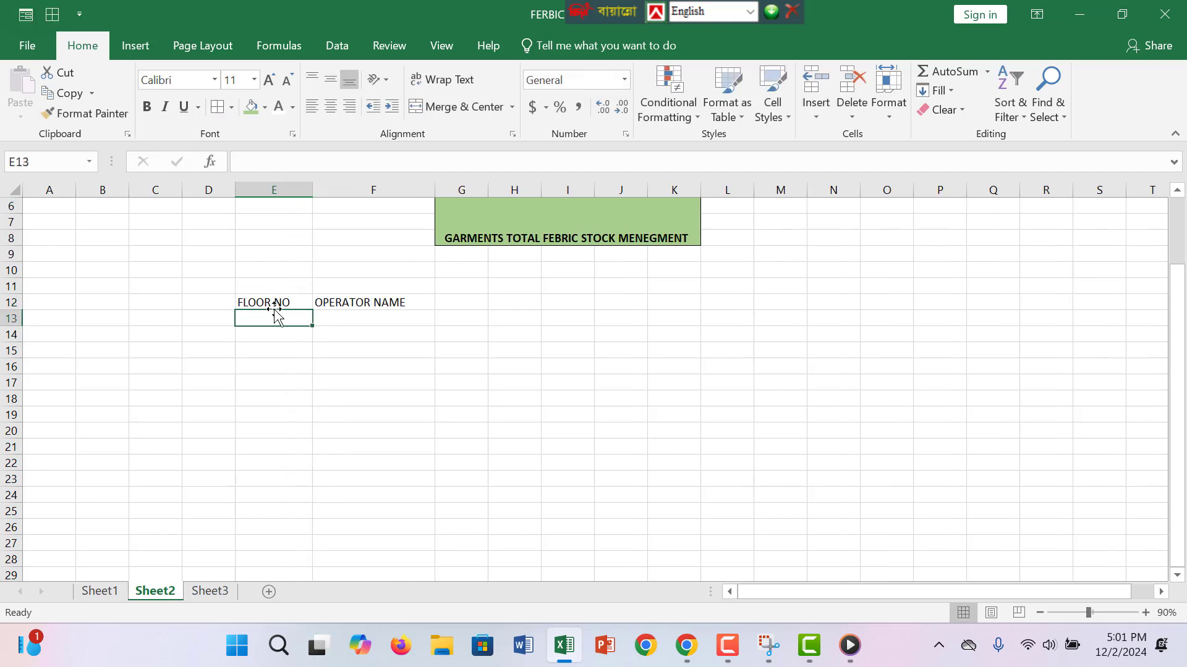
# - Widen column G and enter the heading DAILY PRODUCTION in cell G12
pyautogui.click(480, 302)
pyautogui.moveTo(490, 193); pyautogui.dragTo(539, 197)
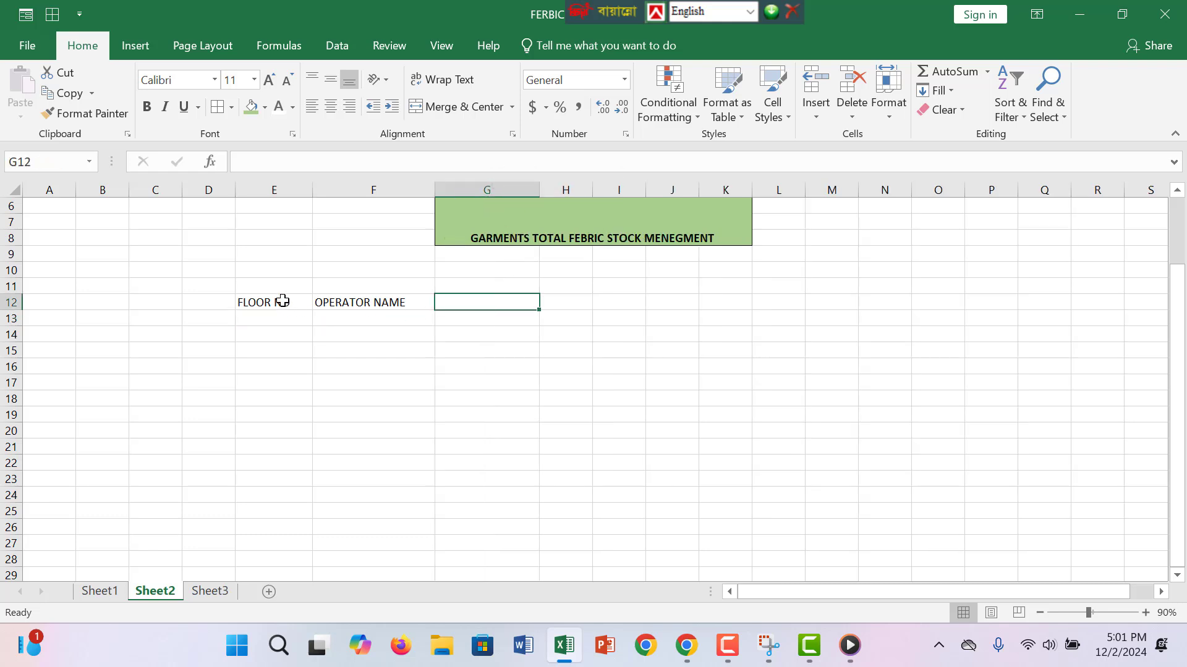
pyautogui.moveTo(539, 190); pyautogui.dragTo(523, 195)
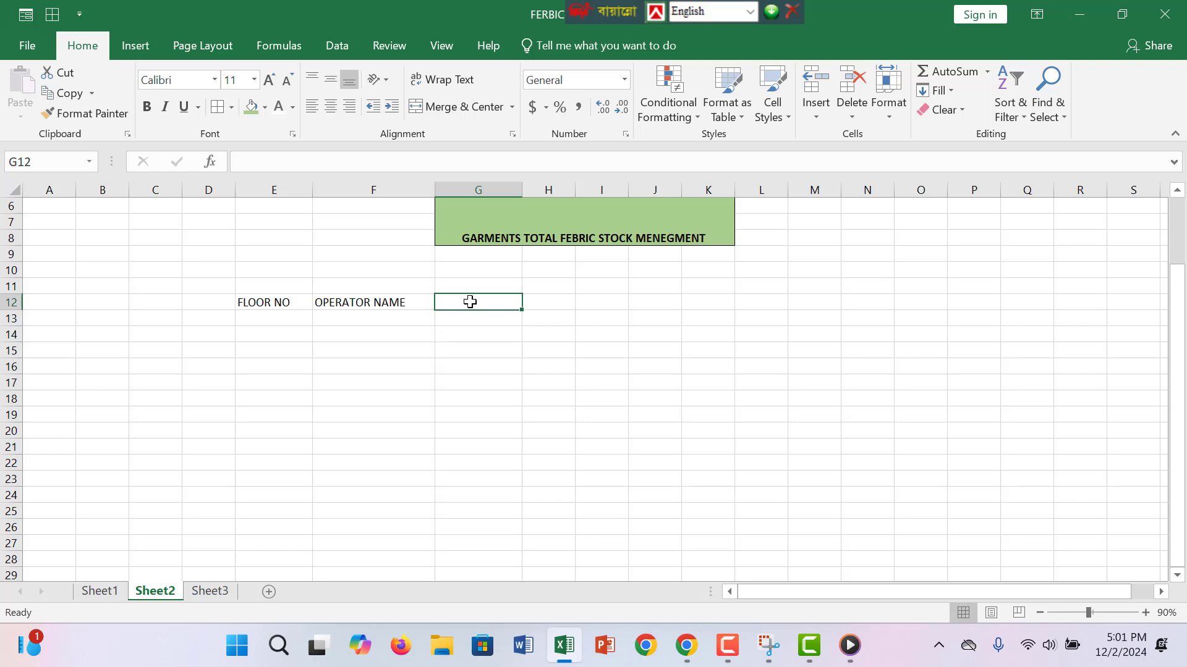
pyautogui.write('DAILY PRODUCT')
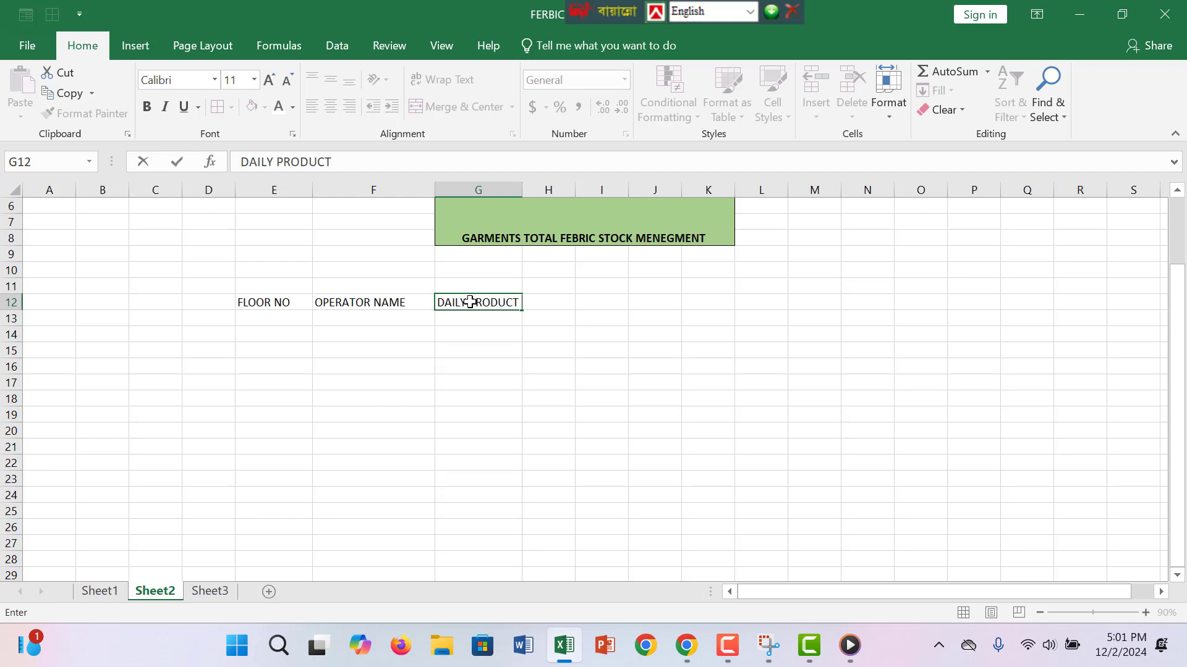
pyautogui.write('ION')
pyautogui.press('Tab')
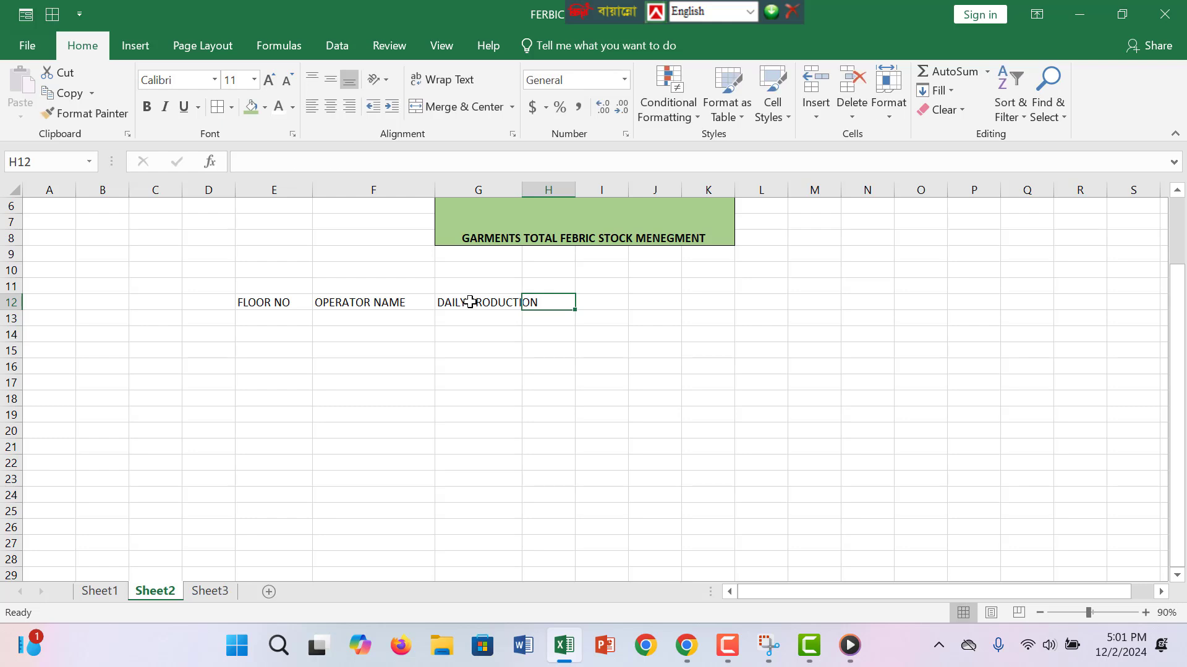
# - Enter the headings WEEKLY PRODUCTION in cell H12 and MONTHLY PRODUCTION in cell I12
pyautogui.write('WEEKLY PRODUCTION')
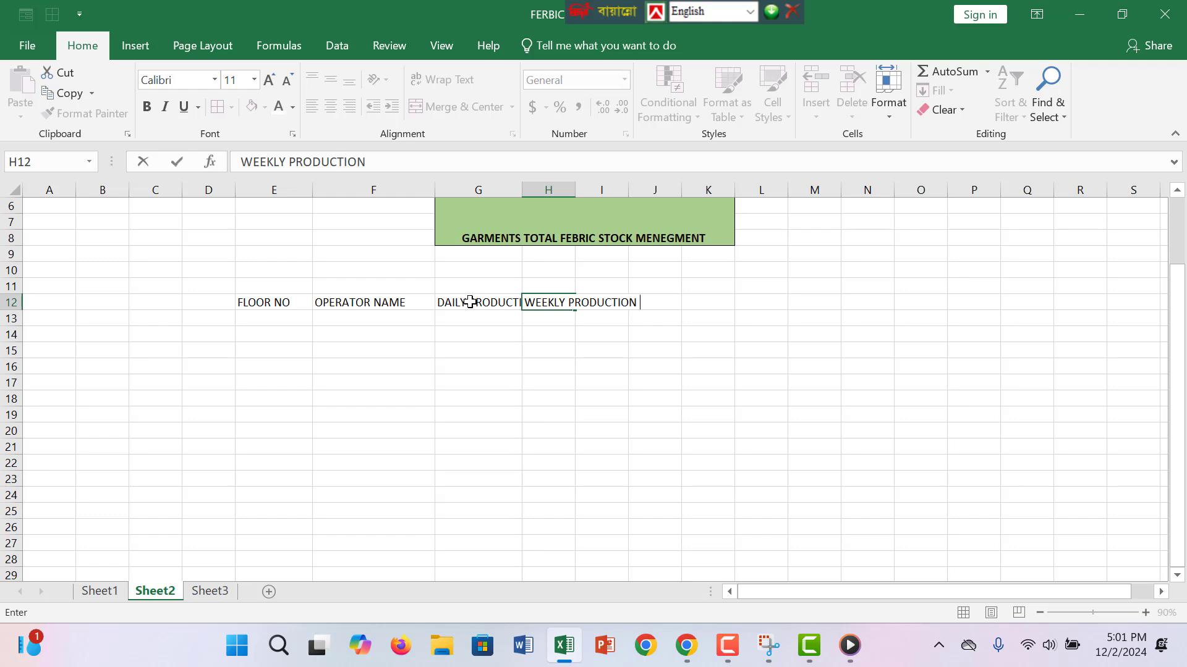
pyautogui.press('Tab')
pyautogui.write('MON')
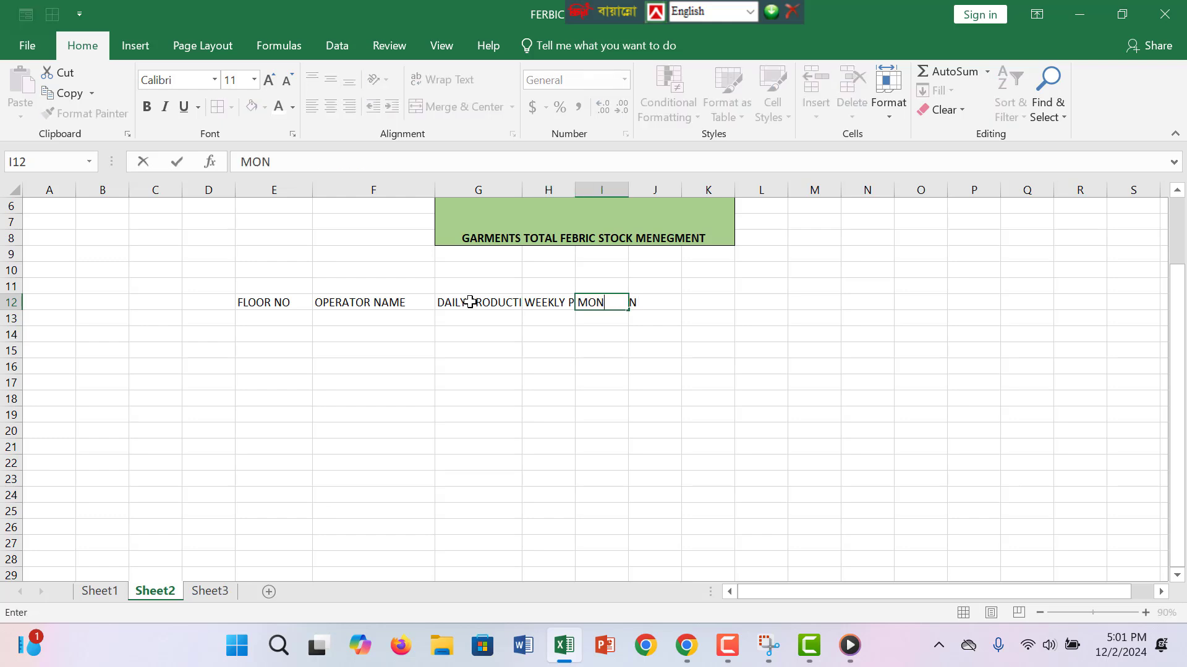
pyautogui.write('THLY PRODUC')
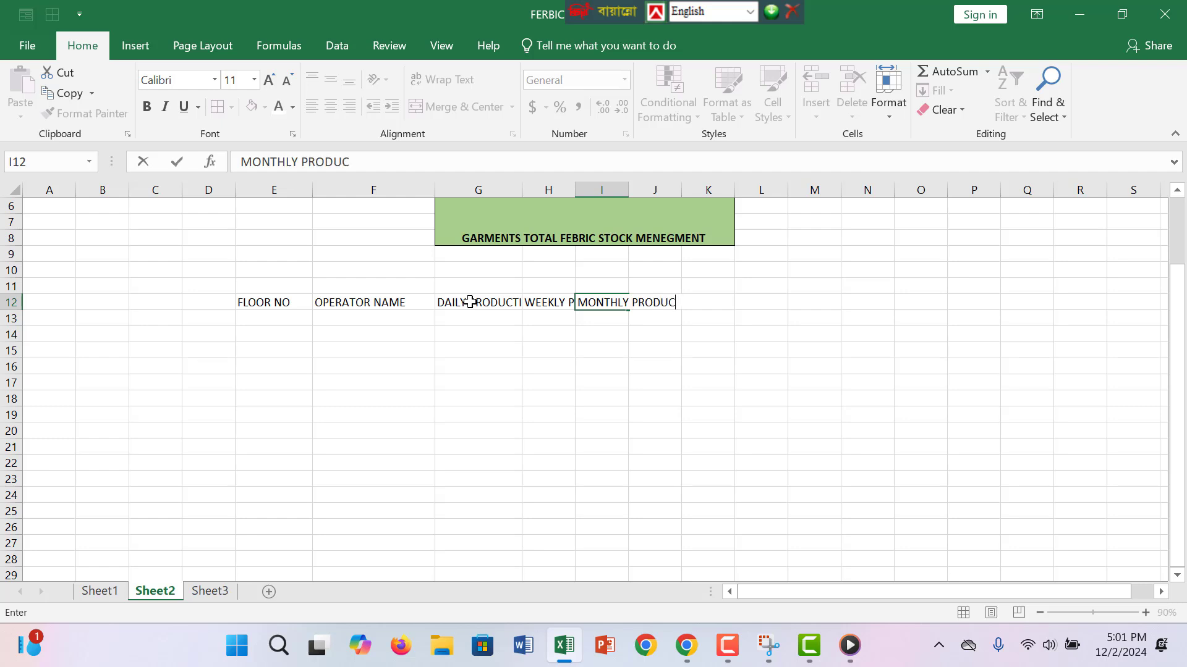
pyautogui.write('TION')
pyautogui.press('Tab')
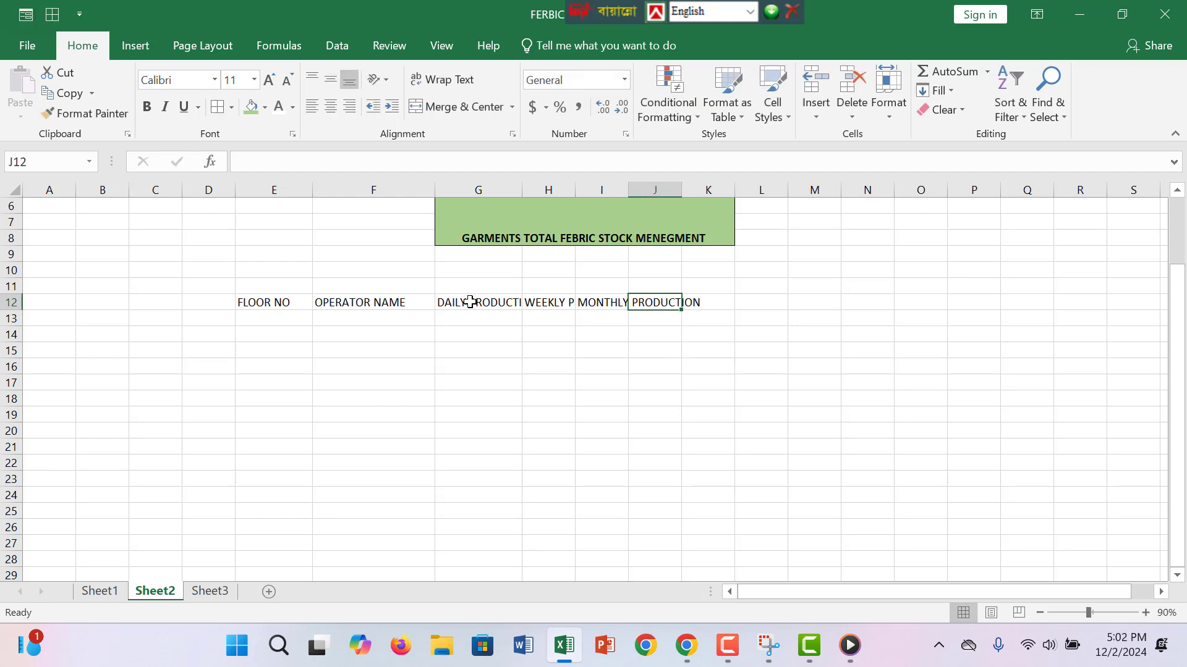
# - Enter the heading YEARPRODUCTION in cell J12
pyautogui.write('YEA')
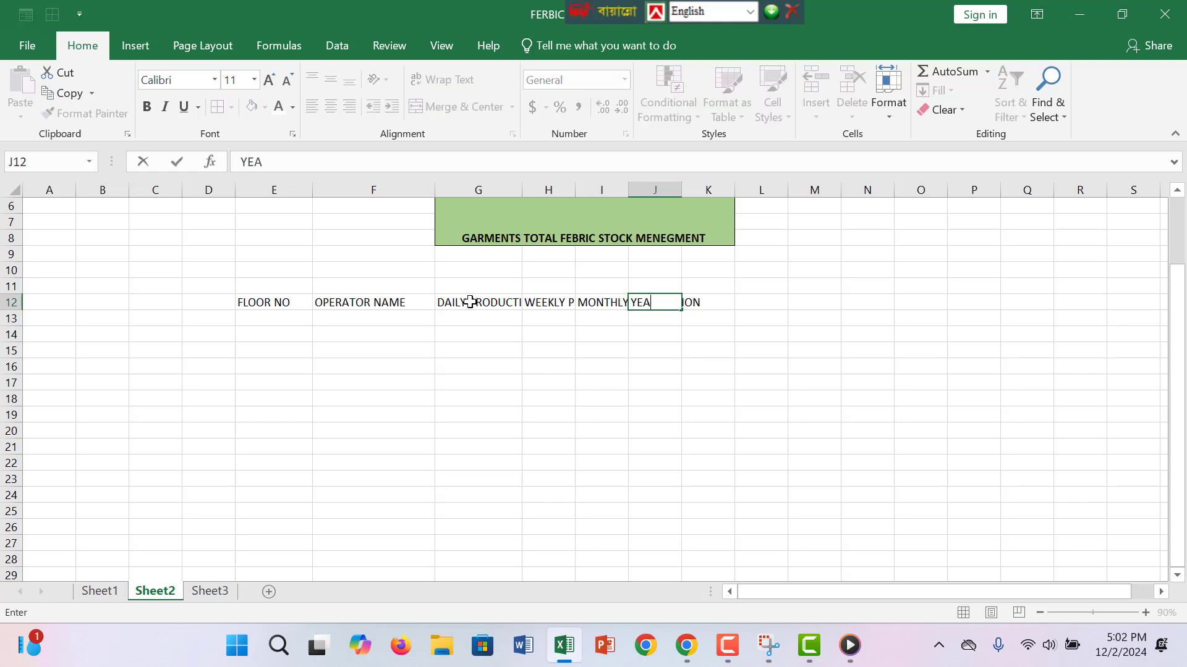
pyautogui.write('RPRODUCTION')
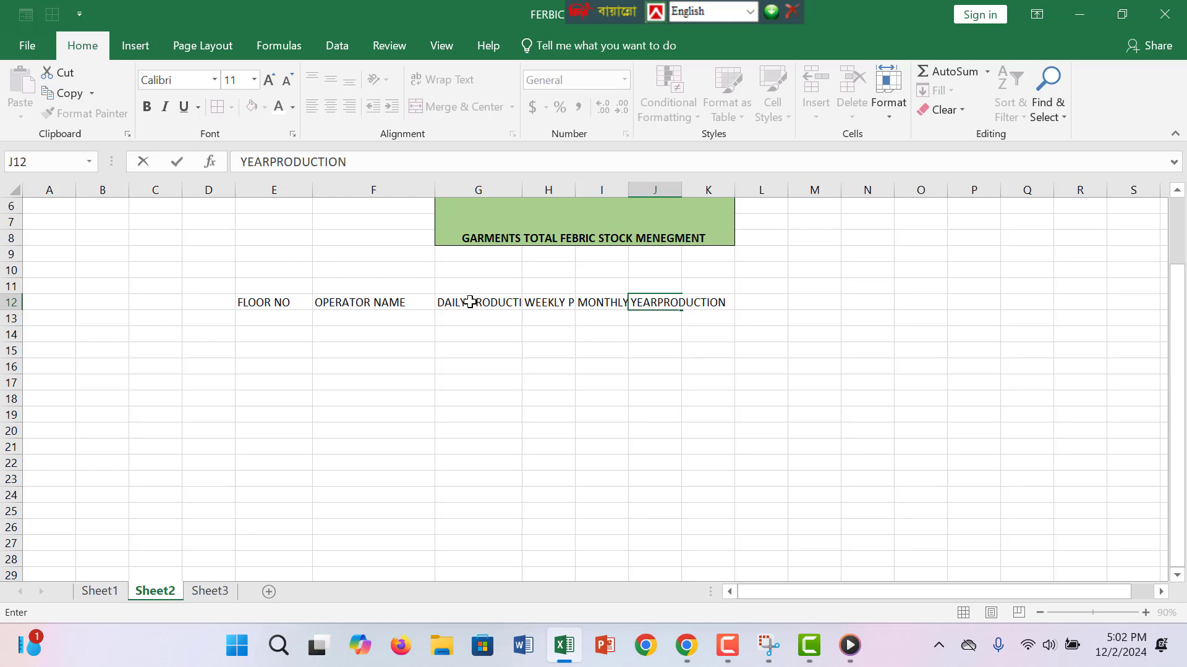
pyautogui.click(470, 301)
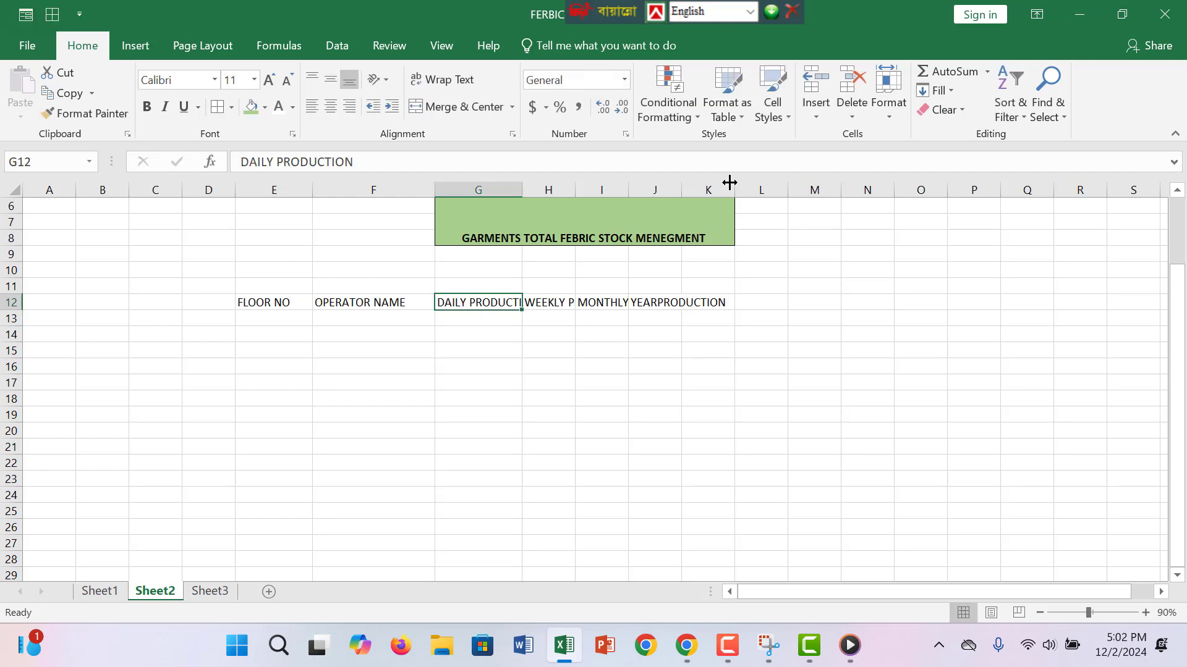
# - Widen columns G through K so that all production headings in row 12 fit their cells
pyautogui.moveTo(729, 191); pyautogui.dragTo(775, 191)
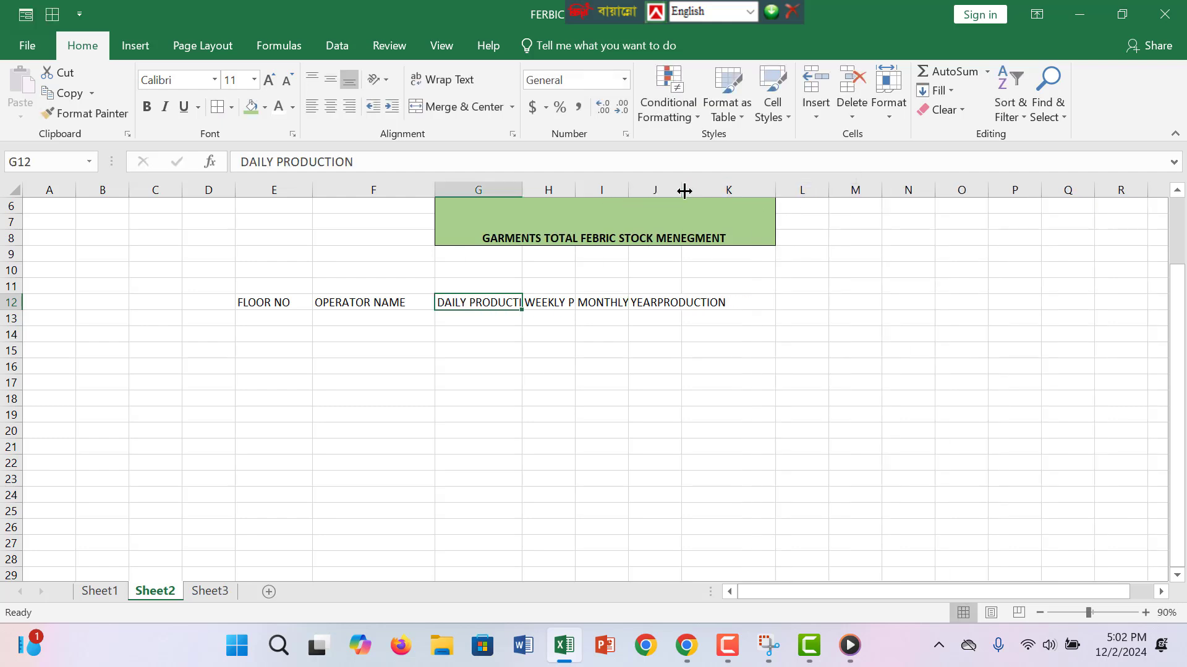
pyautogui.moveTo(682, 191)
pyautogui.mouseDown()
pyautogui.moveTo(636, 190)
pyautogui.moveTo(664, 190)
pyautogui.mouseUp()
pyautogui.click(623, 200)
pyautogui.moveTo(574, 190); pyautogui.dragTo(638, 202)
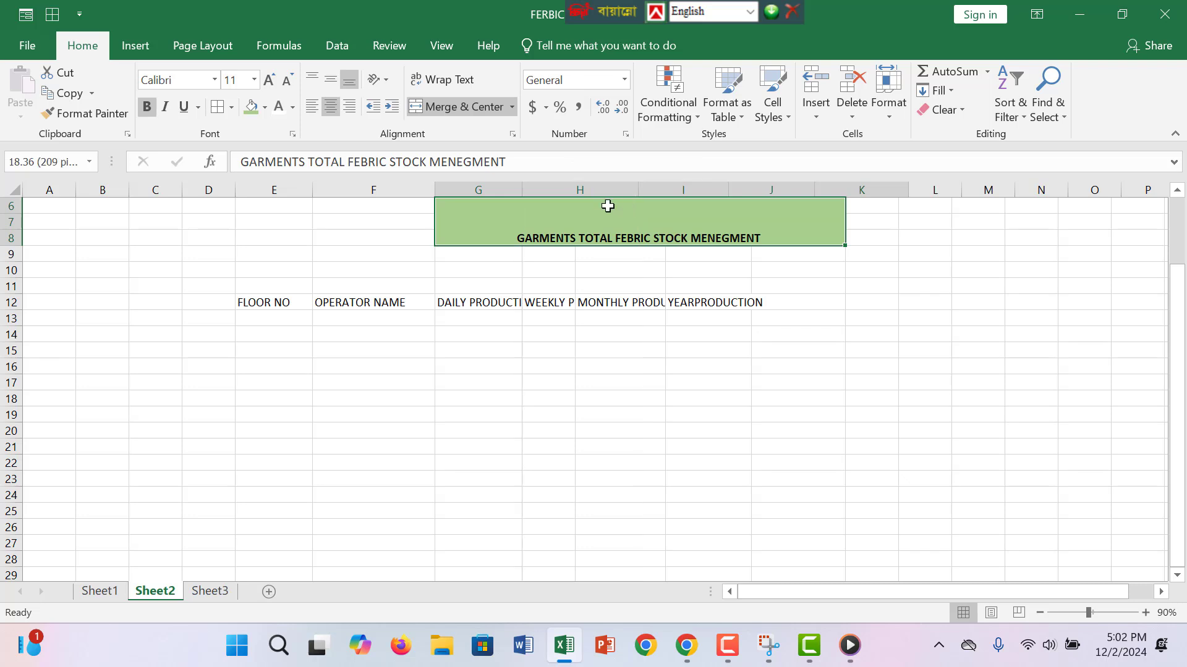
pyautogui.moveTo(524, 191); pyautogui.dragTo(562, 191)
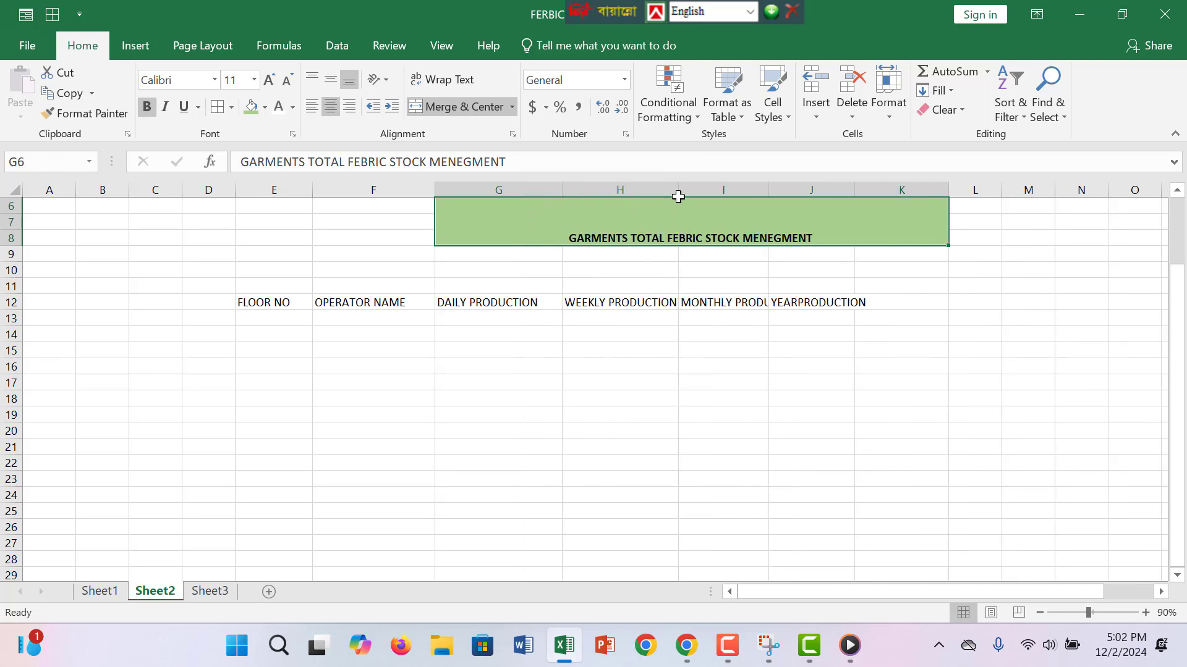
pyautogui.moveTo(678, 191); pyautogui.dragTo(699, 196)
pyautogui.click(723, 366)
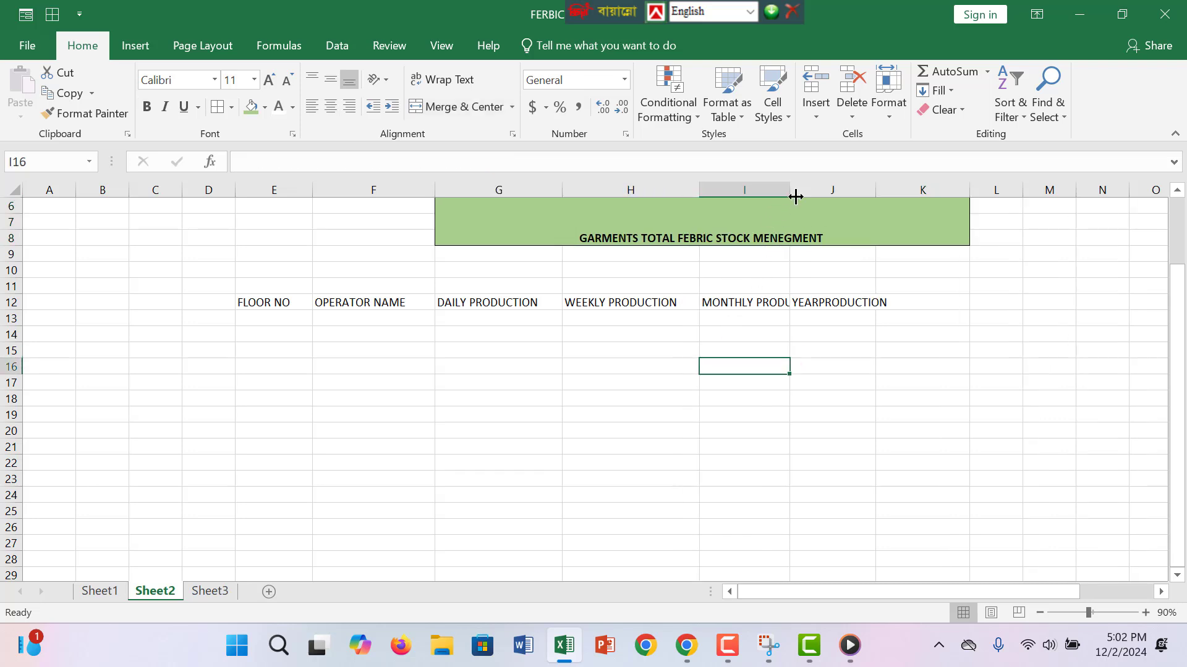
pyautogui.moveTo(791, 196); pyautogui.dragTo(844, 209)
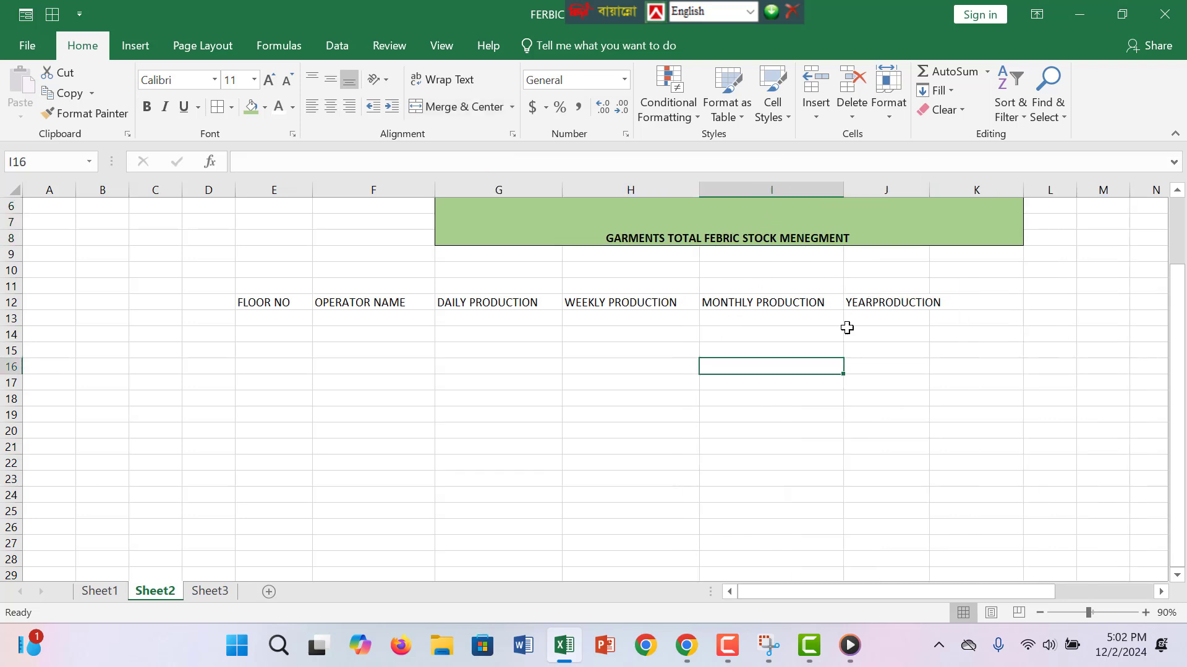
pyautogui.moveTo(930, 194); pyautogui.dragTo(962, 197)
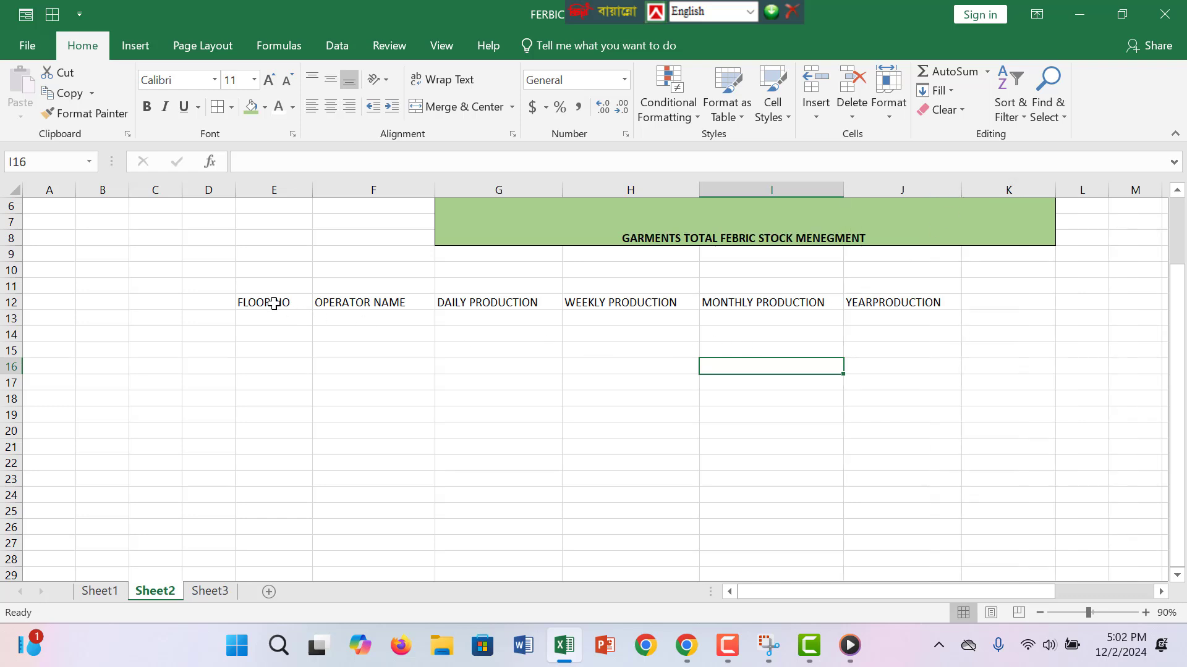
# - Apply all borders to the heading row E12:J12 and the empty table rows E13:J20
pyautogui.moveTo(270, 303); pyautogui.dragTo(909, 302)
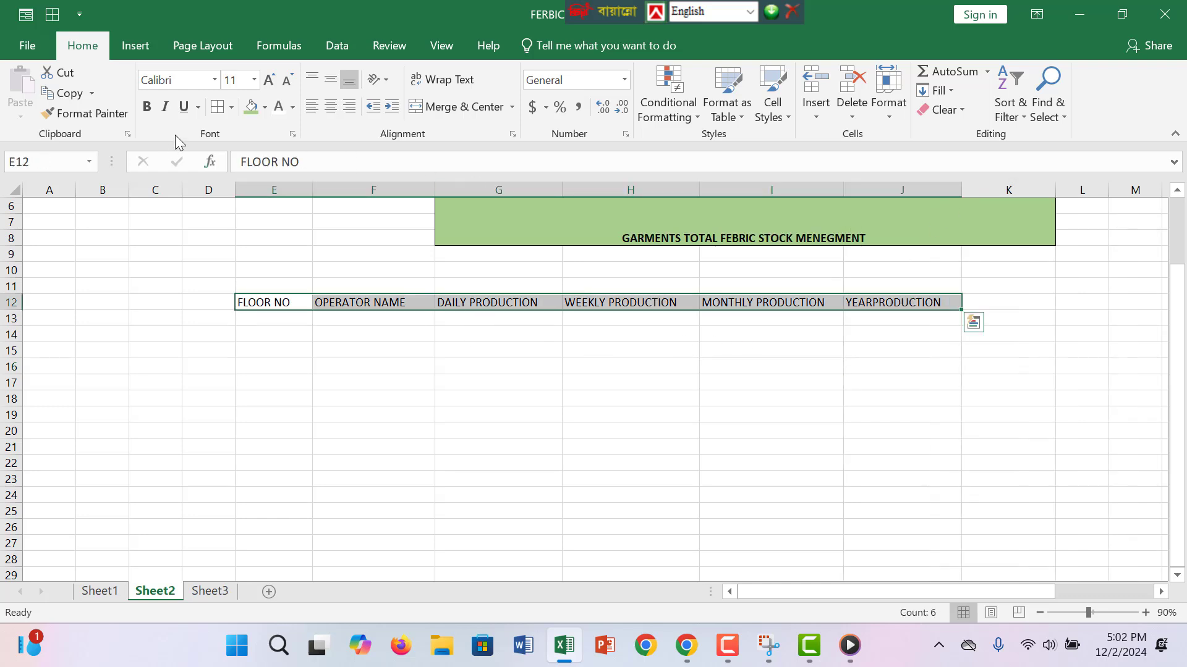
pyautogui.click(217, 107)
pyautogui.moveTo(283, 316); pyautogui.dragTo(851, 433)
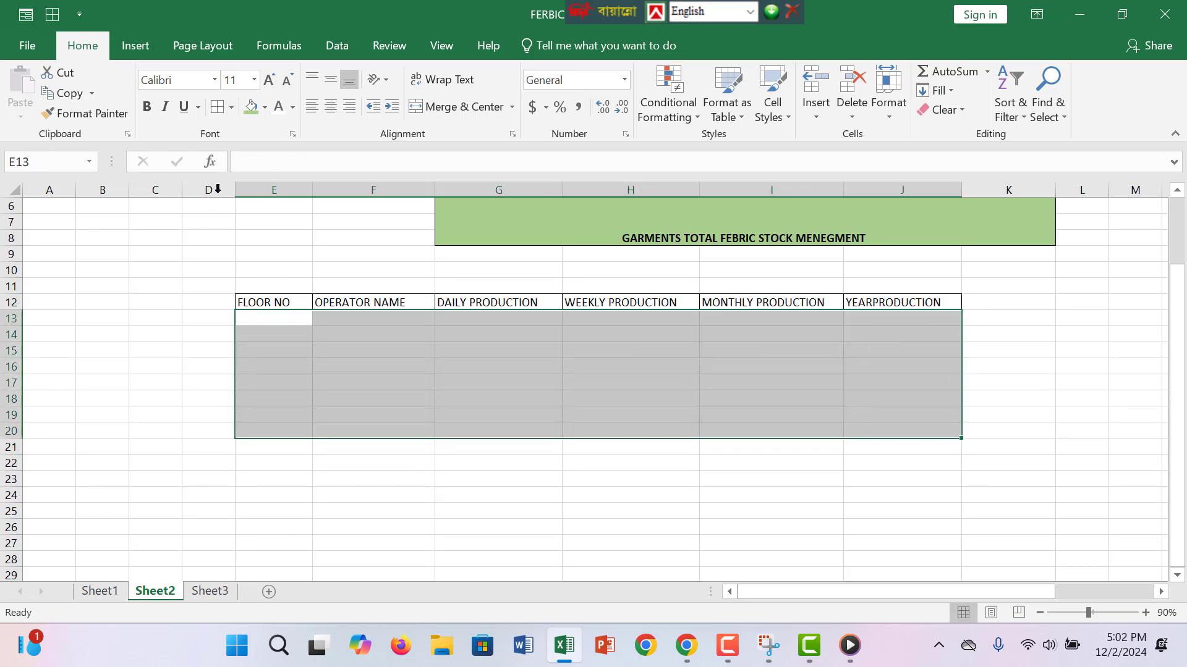
pyautogui.click(220, 109)
# - Fill the FLOOR NO heading with grey and the OPERATOR NAME heading with a lighter grey
pyautogui.click(254, 304)
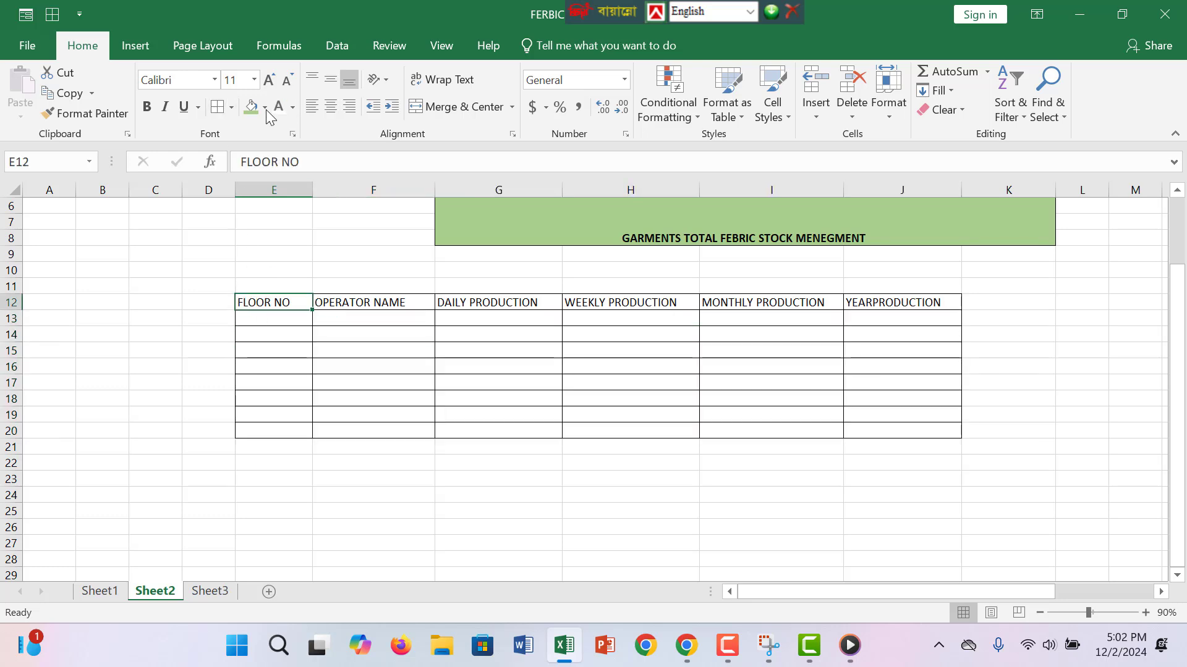
pyautogui.click(265, 110)
pyautogui.click(286, 165)
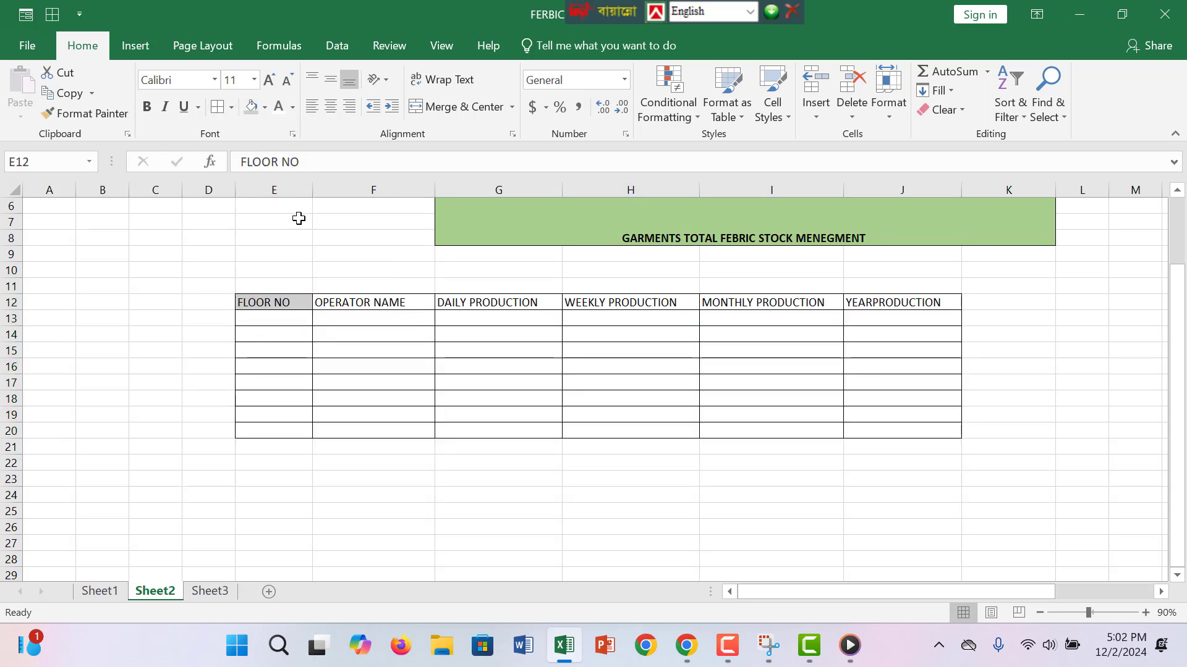
pyautogui.click(333, 303)
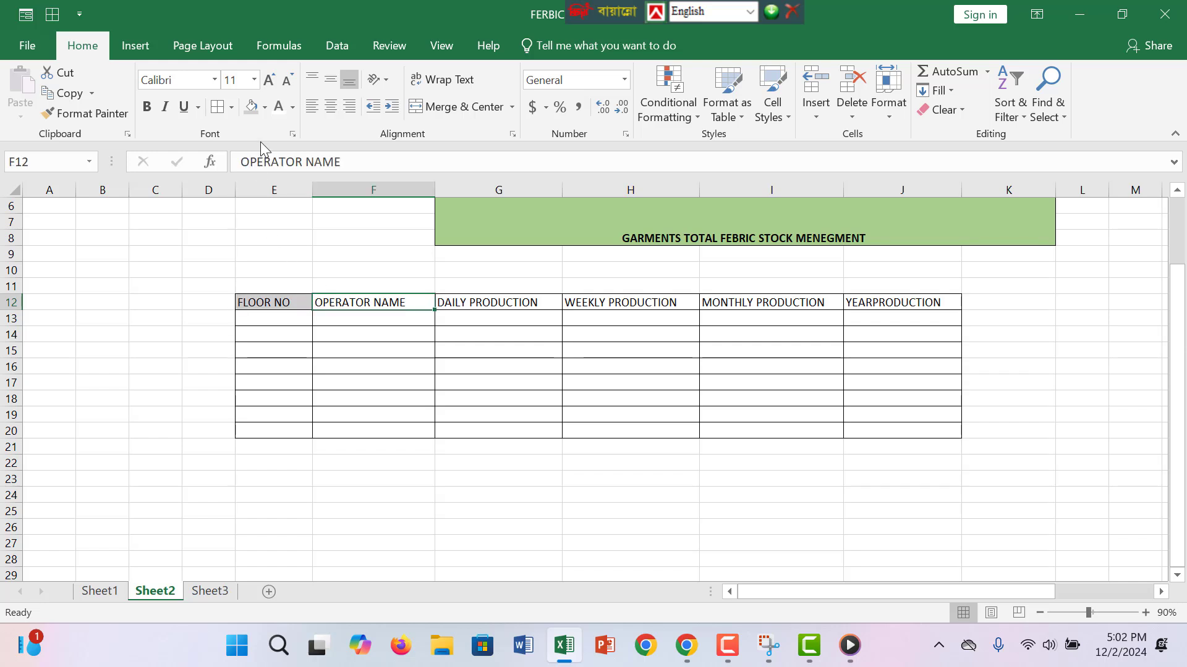
pyautogui.click(265, 110)
pyautogui.click(339, 173)
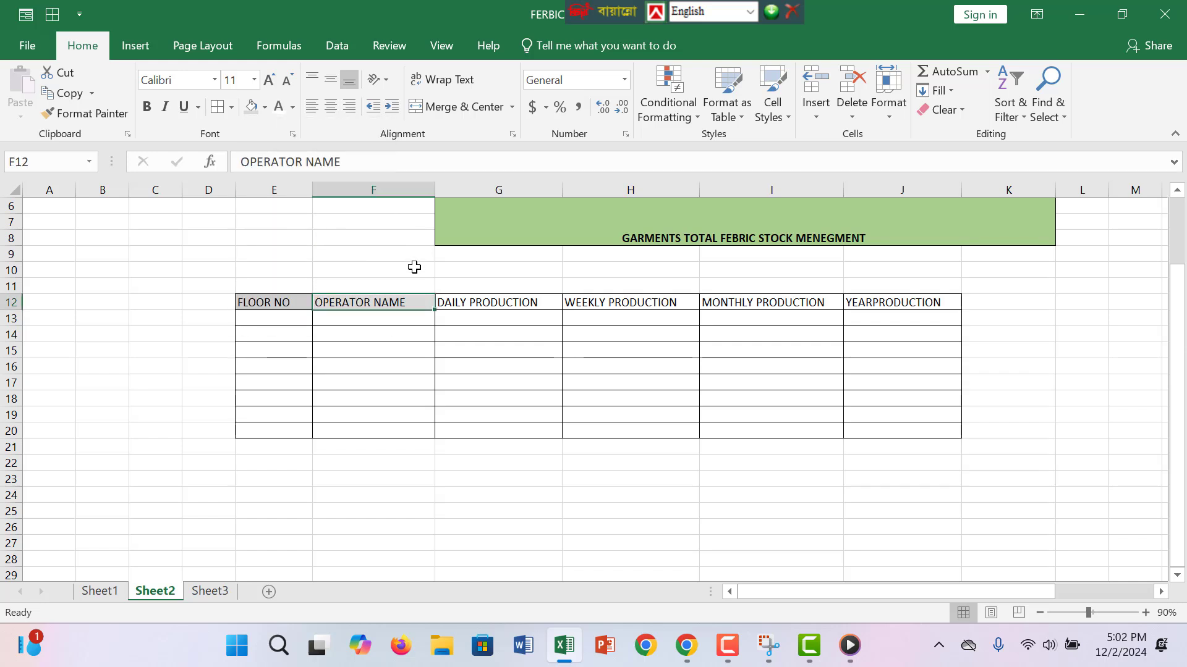
# - Fill the DAILY PRODUCTION heading with pale gold and the WEEKLY PRODUCTION heading with a stronger light gold
pyautogui.click(497, 303)
pyautogui.click(266, 110)
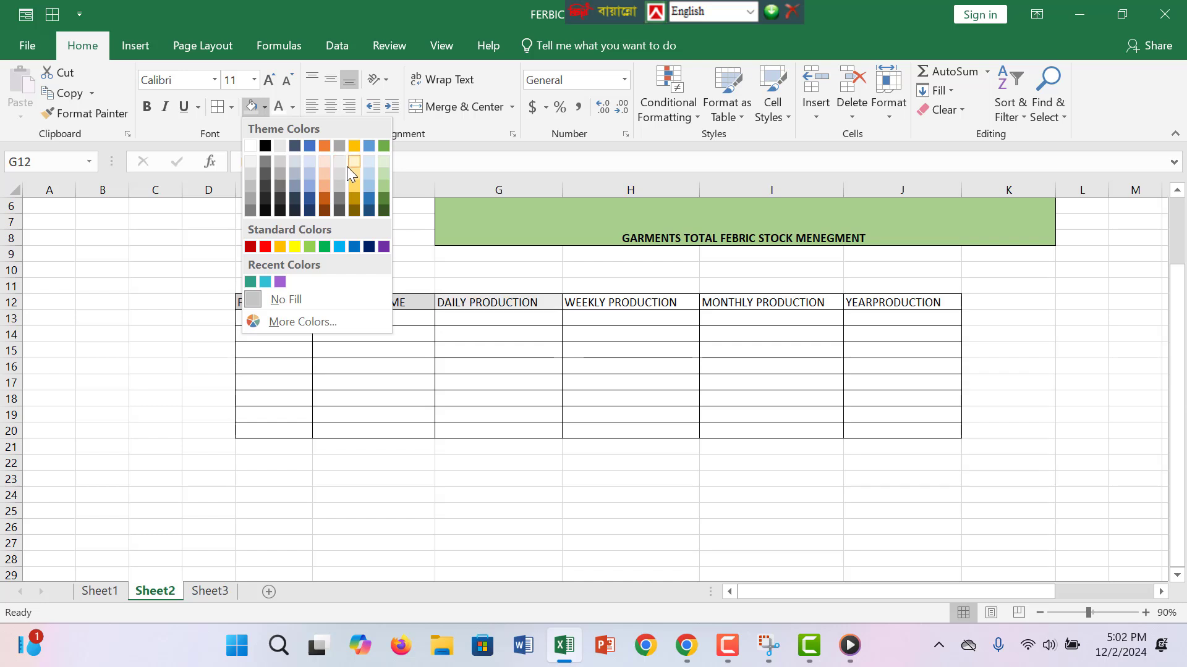
pyautogui.click(348, 165)
pyautogui.click(603, 303)
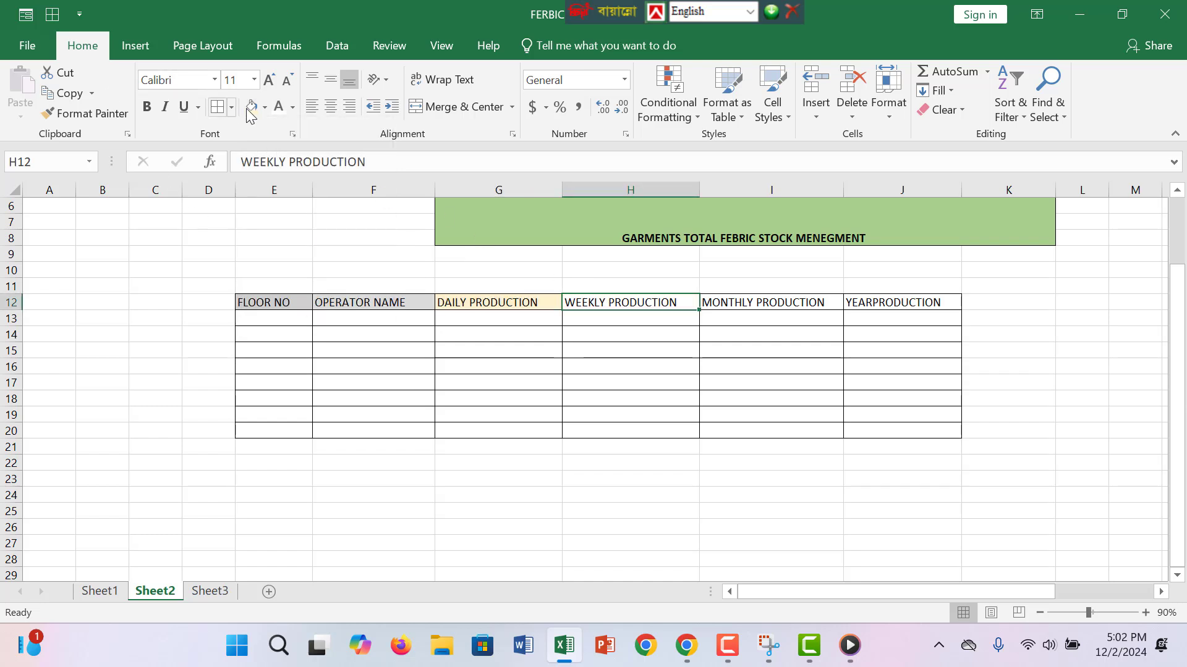
pyautogui.click(266, 110)
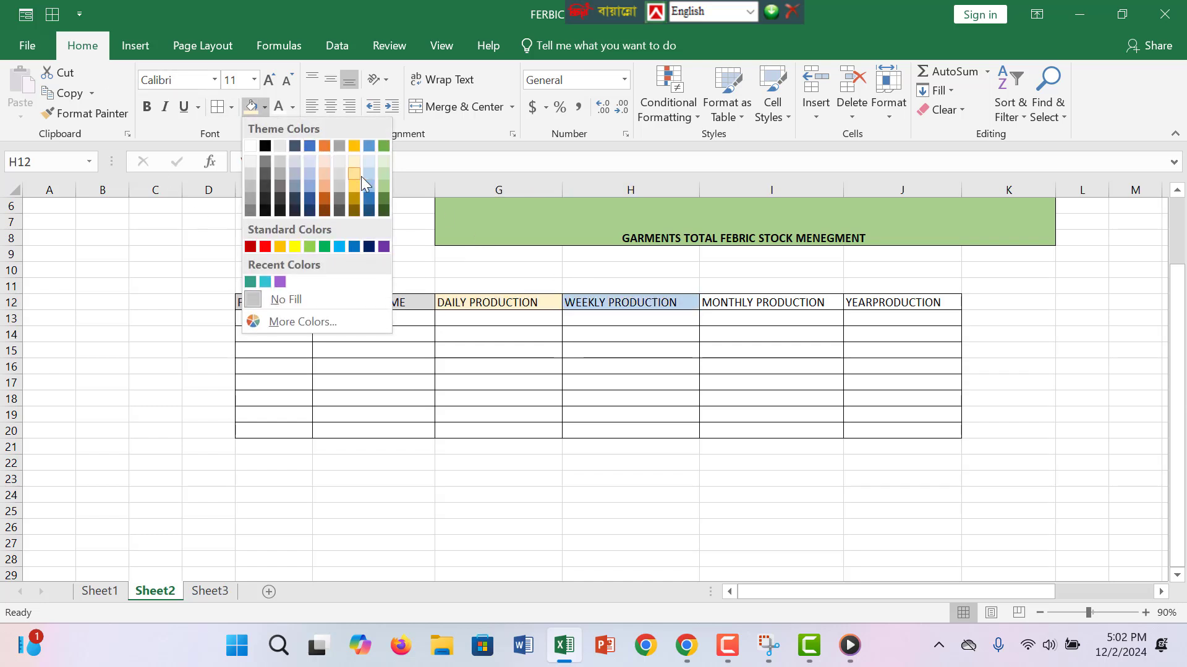
pyautogui.click(358, 176)
# - Fill the MONTHLY PRODUCTION heading with pale blue and the YEARPRODUCTION heading with blue-grey
pyautogui.click(762, 305)
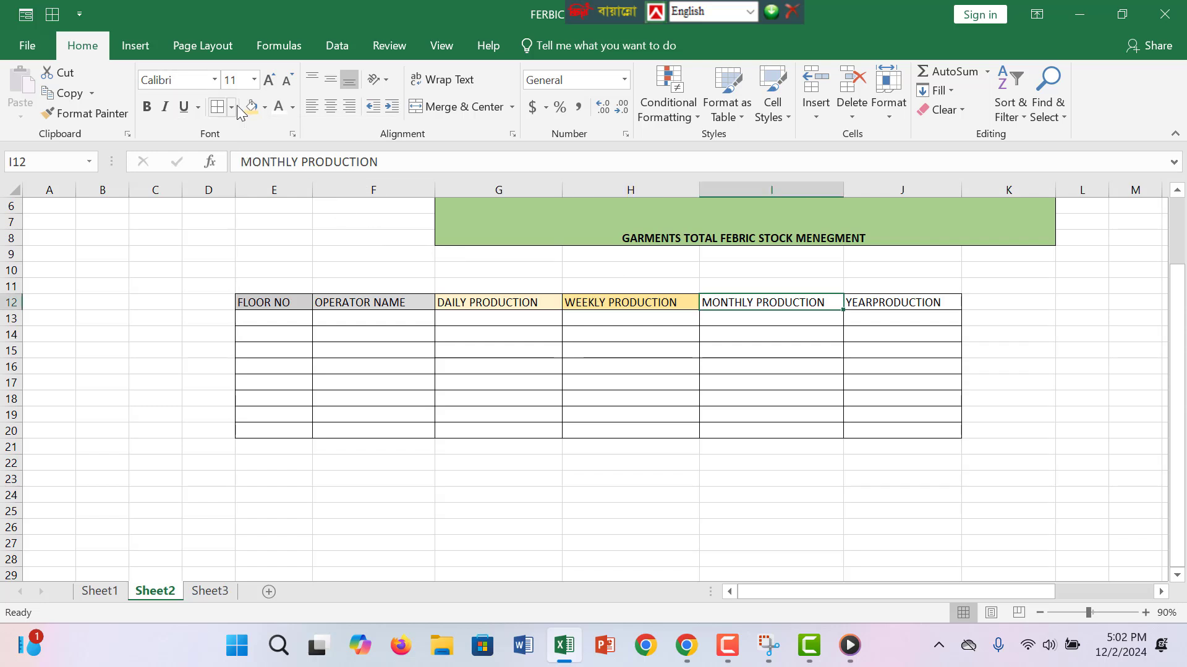
pyautogui.click(264, 111)
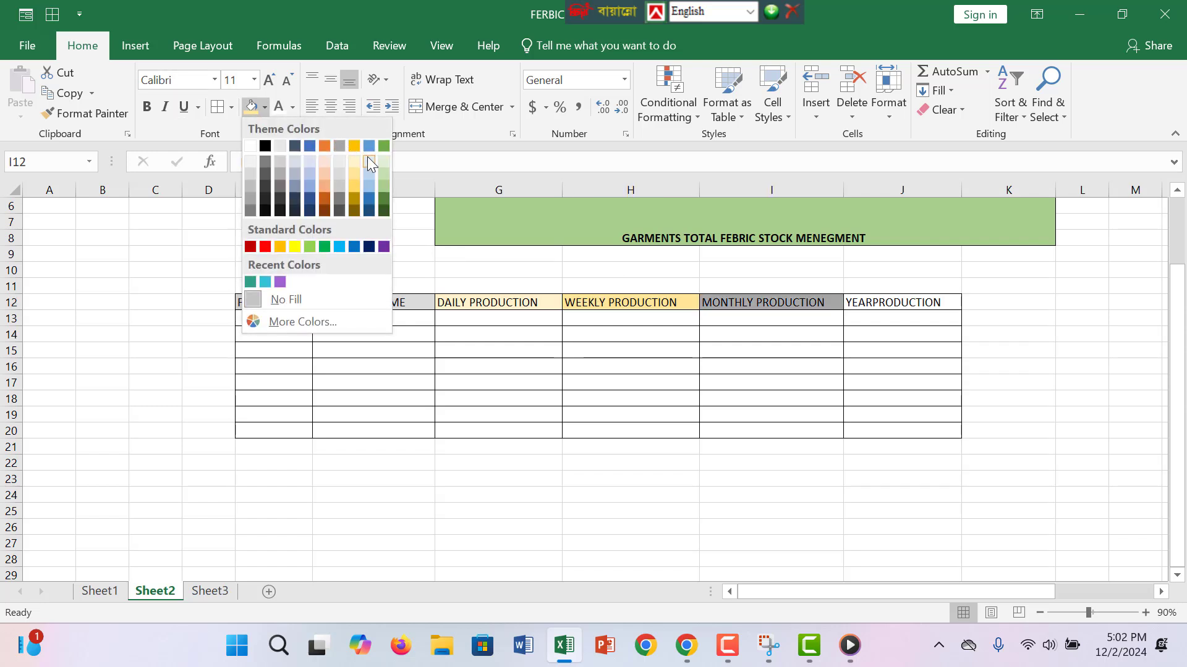
pyautogui.click(368, 159)
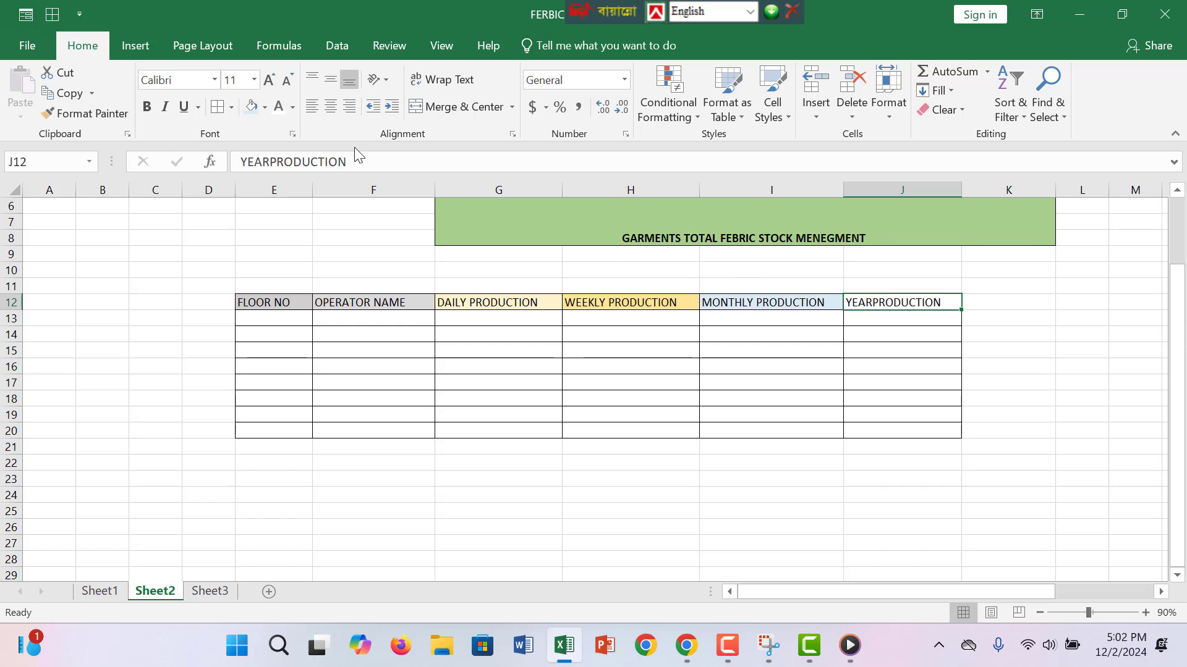
pyautogui.click(264, 107)
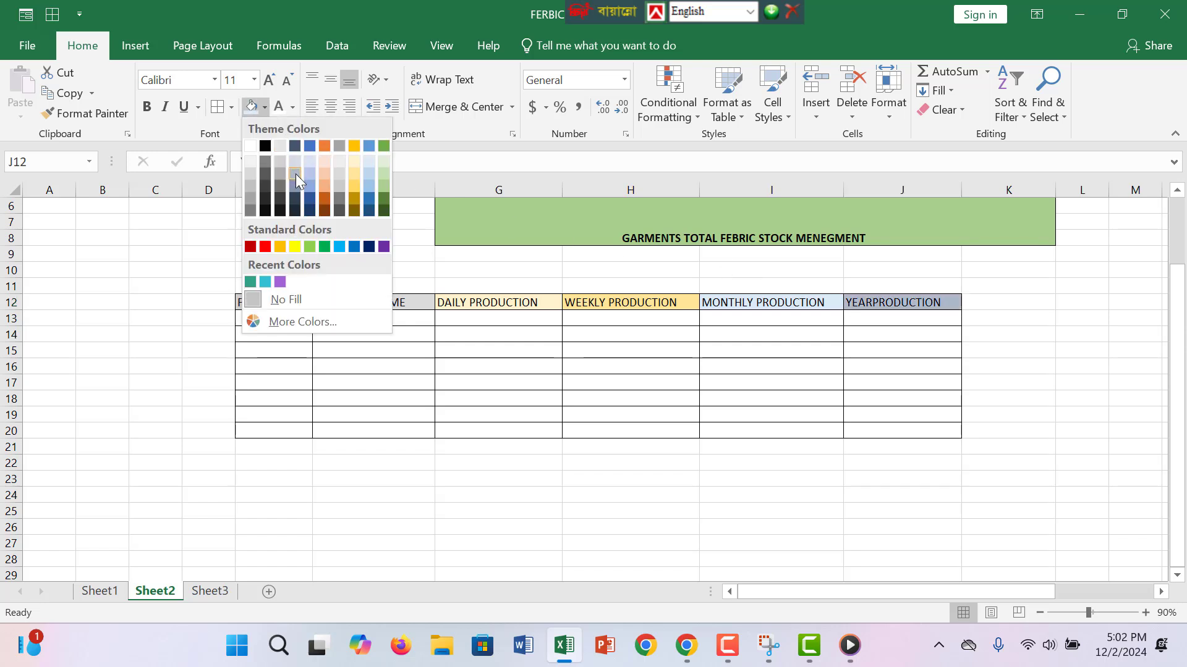
pyautogui.click(295, 173)
# - Enter floor numbers 101 and 102 in E13 and E14 and extend the series to 108 in E20
pyautogui.click(285, 320)
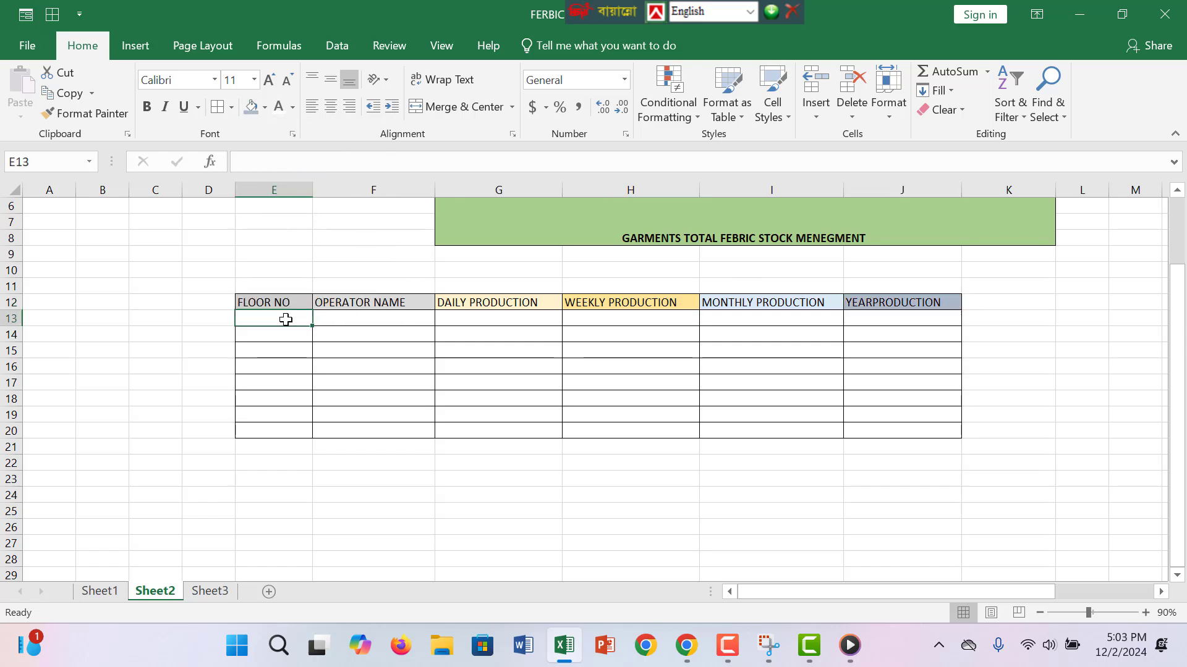
pyautogui.write('101')
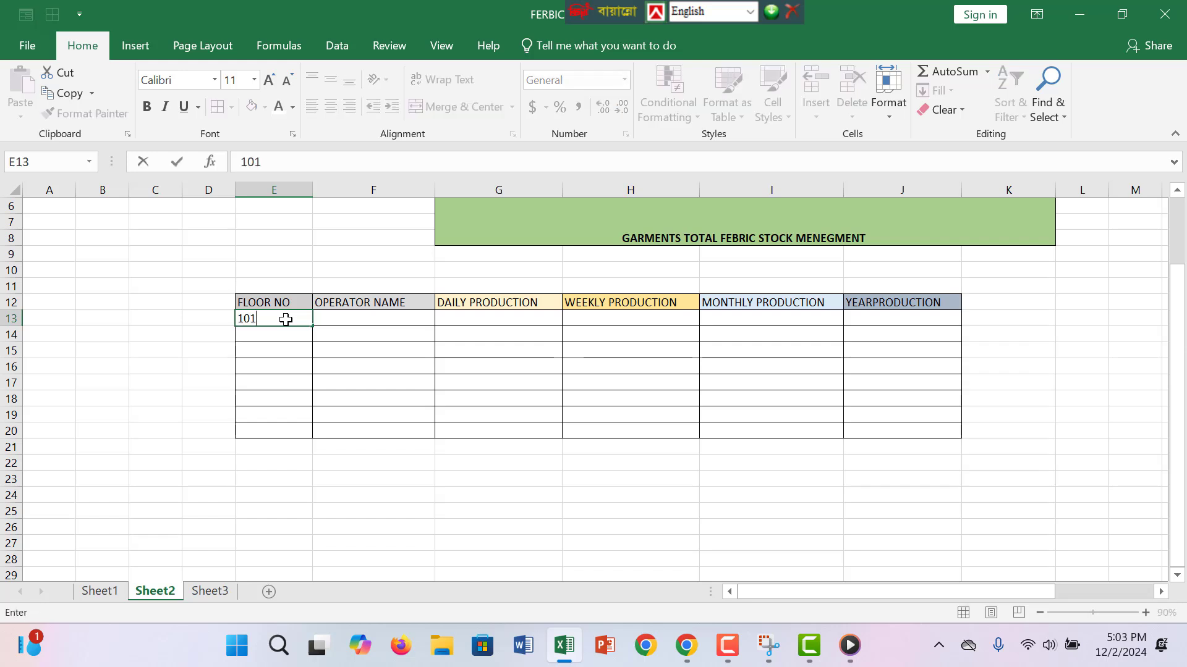
pyautogui.press('Return')
pyautogui.write('102')
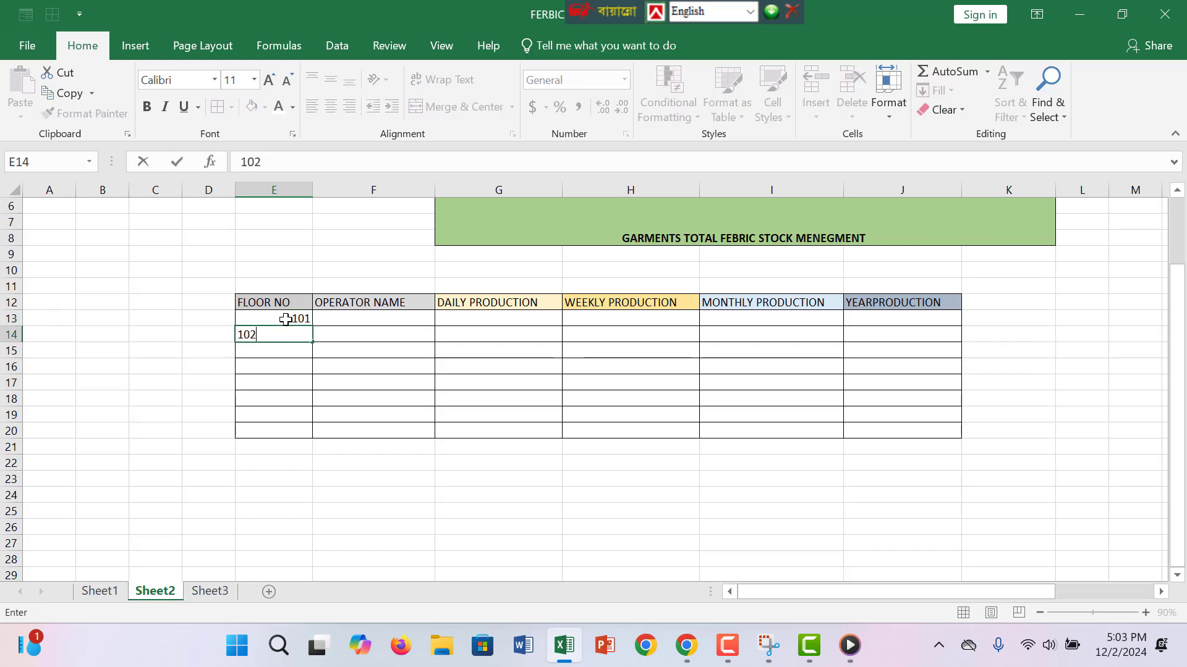
pyautogui.click(284, 319)
pyautogui.rightClick(285, 319)
pyautogui.click(276, 319)
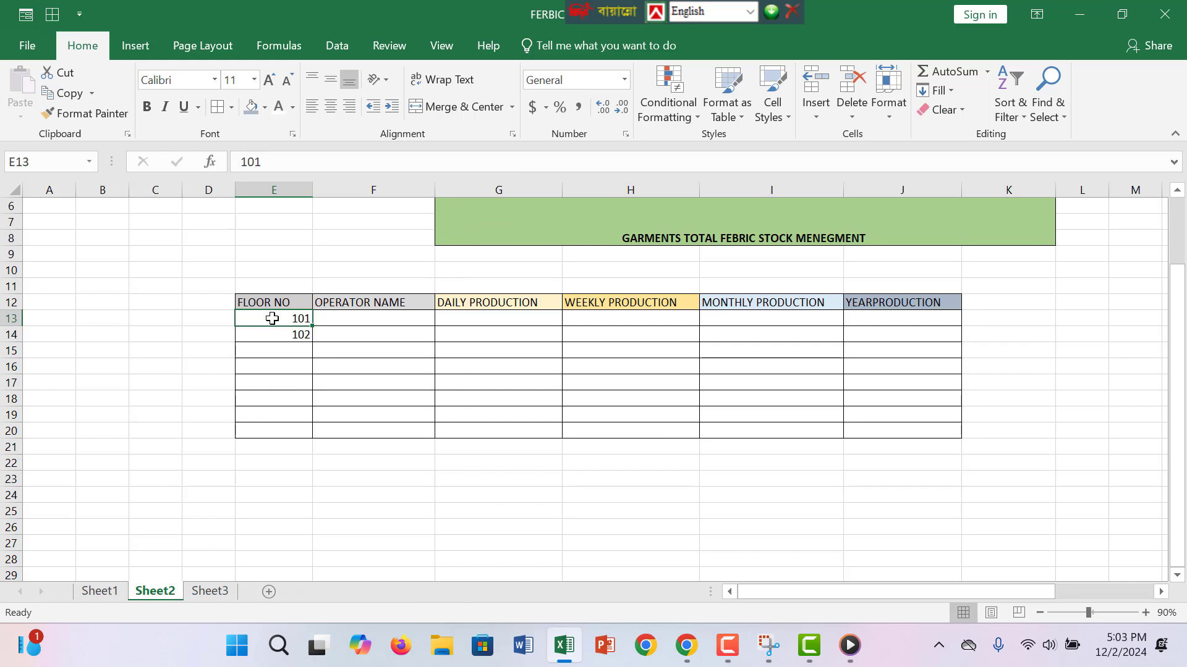
pyautogui.moveTo(276, 319); pyautogui.dragTo(314, 438)
pyautogui.click(356, 312)
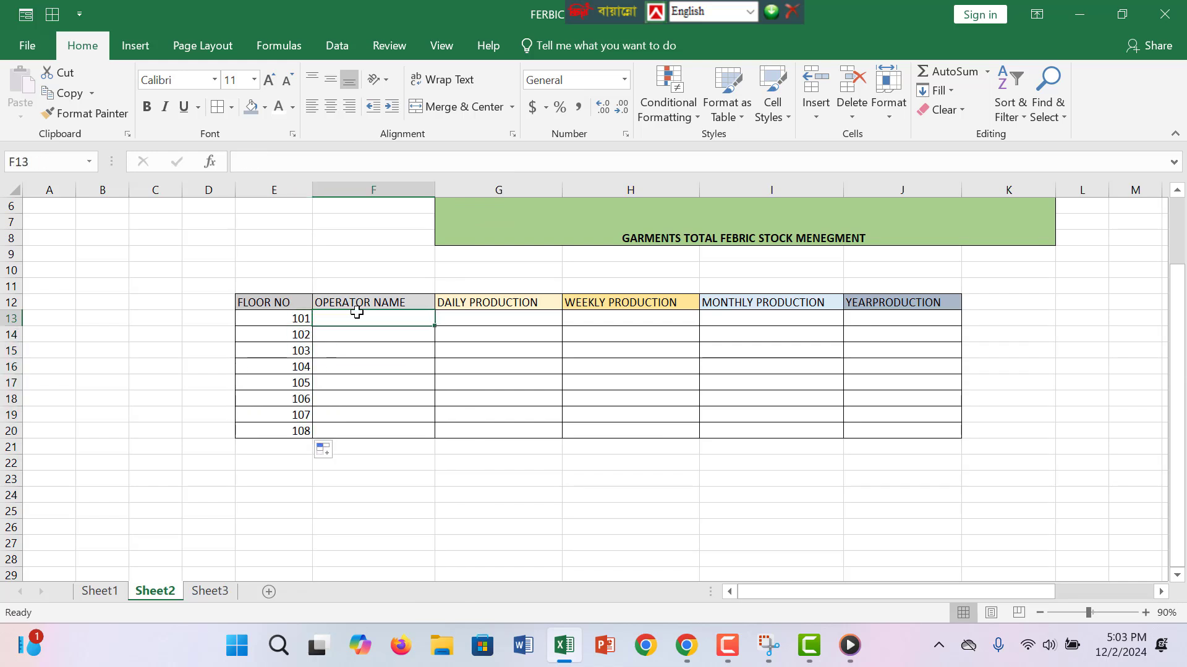
# - Enter the operators' full names for floors 101 to 104 in F13:F16
pyautogui.write('rA')
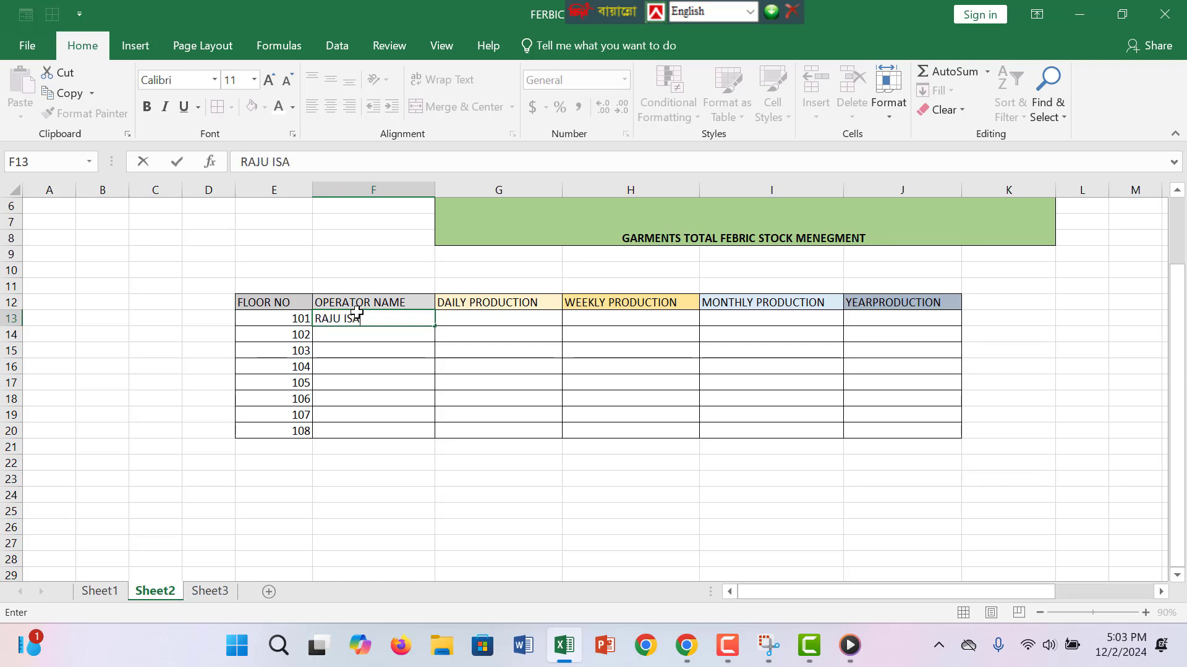
pyautogui.write('JU ISALAM')
pyautogui.press('Return')
pyautogui.write('SA')
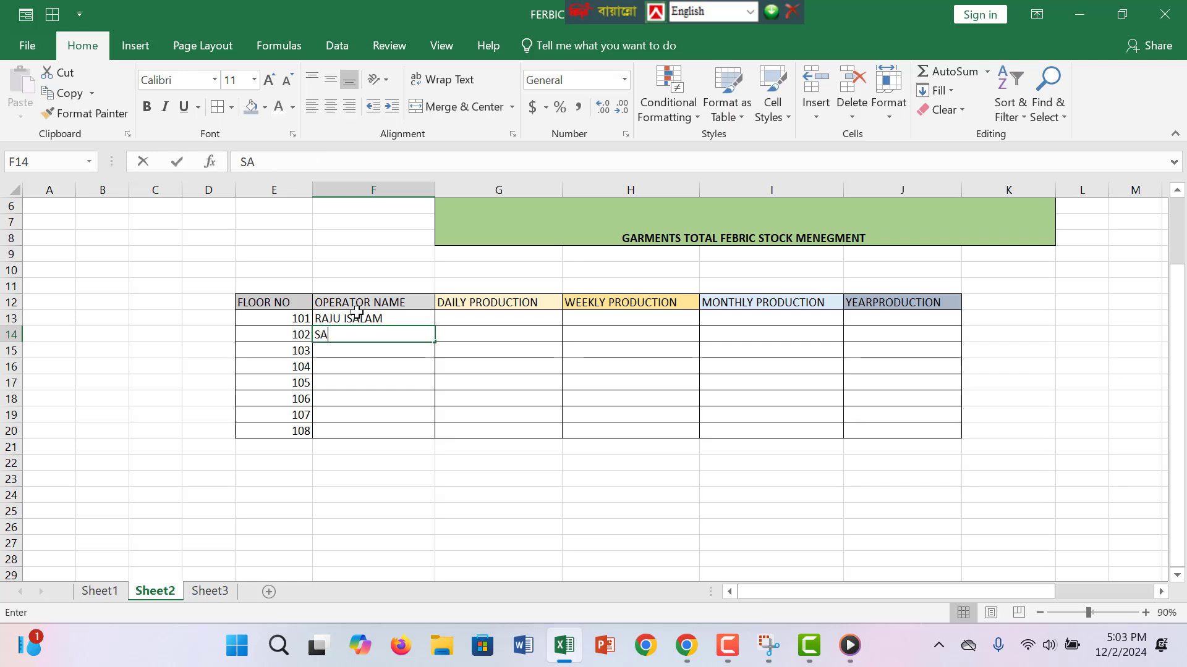
pyautogui.write('LU')
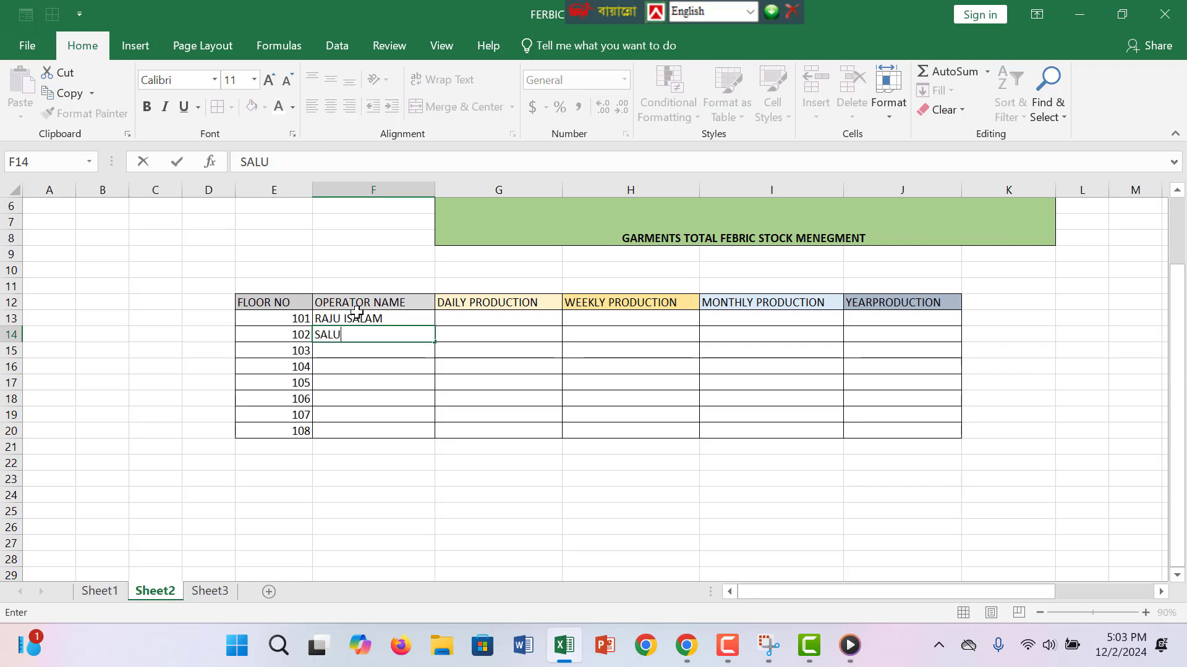
pyautogui.write('DDIN ALAM')
pyautogui.press('Return')
pyautogui.write('RAF')
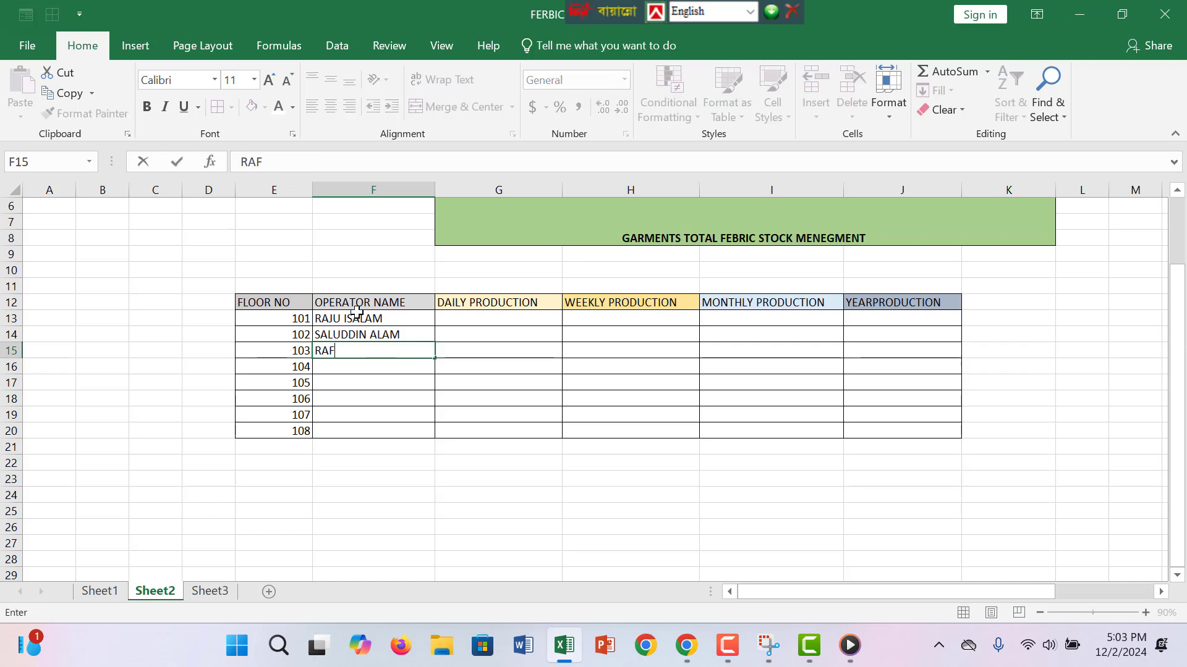
pyautogui.write('I KABIR')
pyautogui.press('Return')
pyautogui.write('MONI')
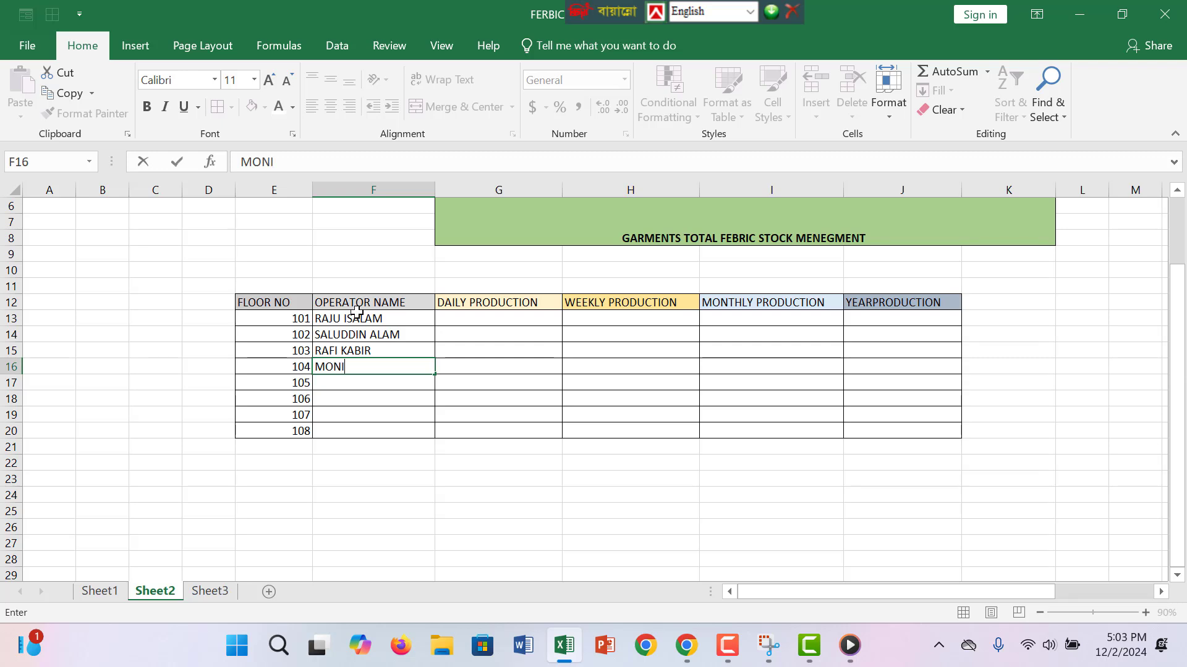
pyautogui.write('R HOSSAIN')
pyautogui.press('Return')
# - Enter the operators' full names for floors 105 to 108 in F17:F20
pyautogui.write('AR')
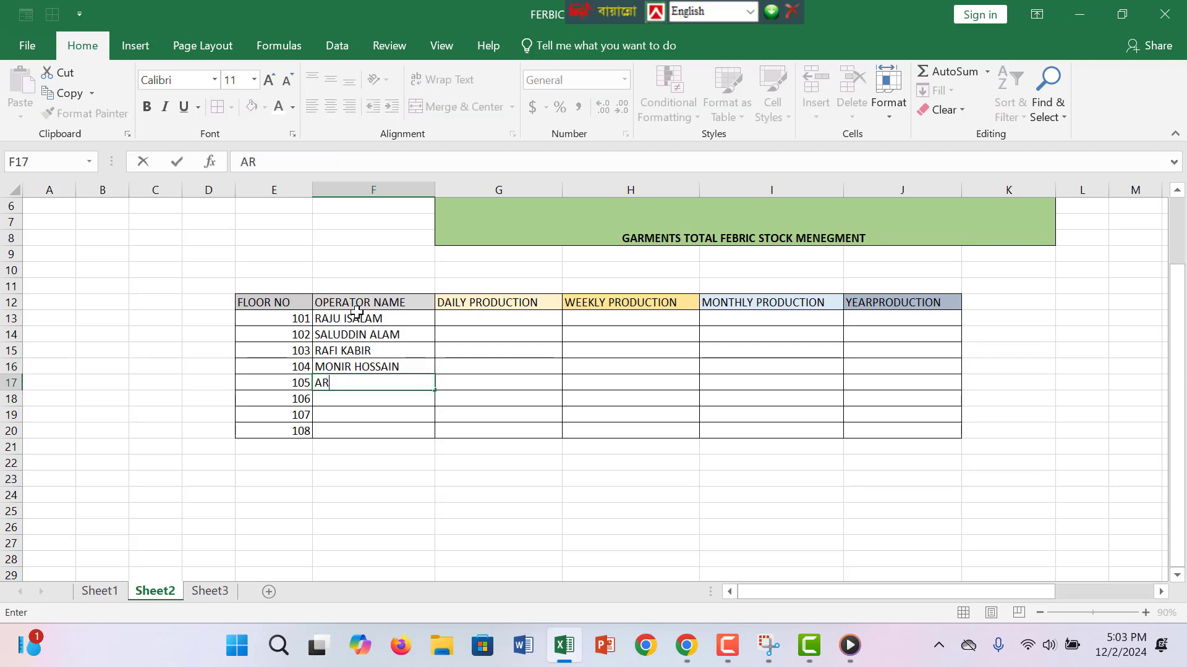
pyautogui.write('JU SHIKDER')
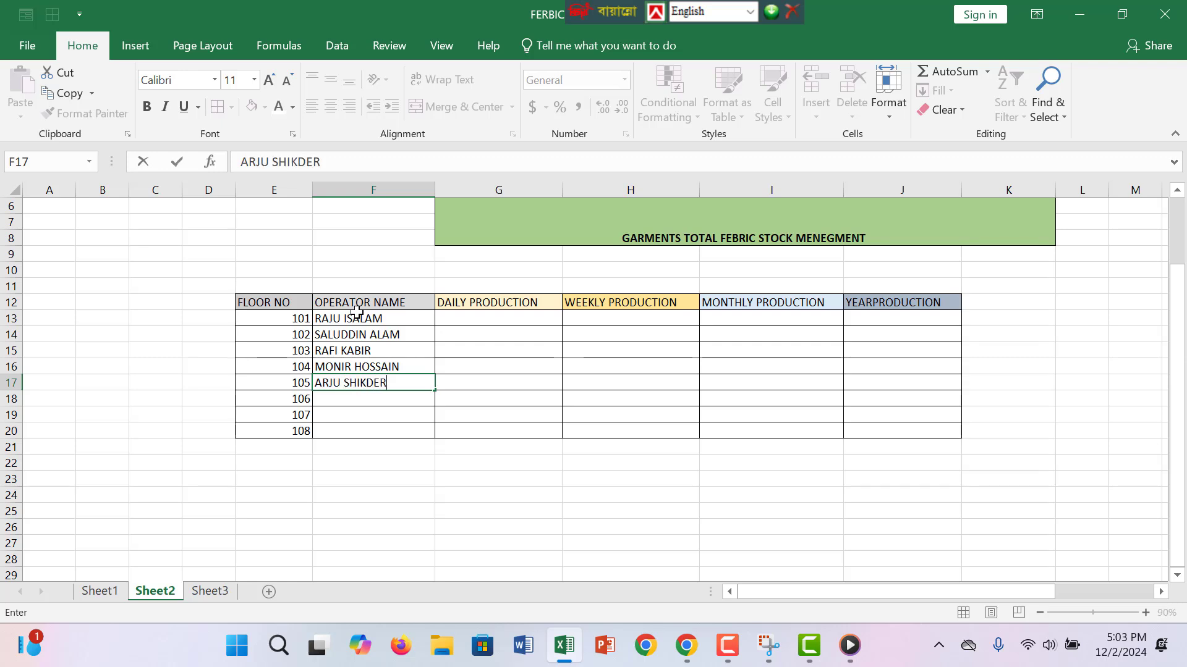
pyautogui.press('Return')
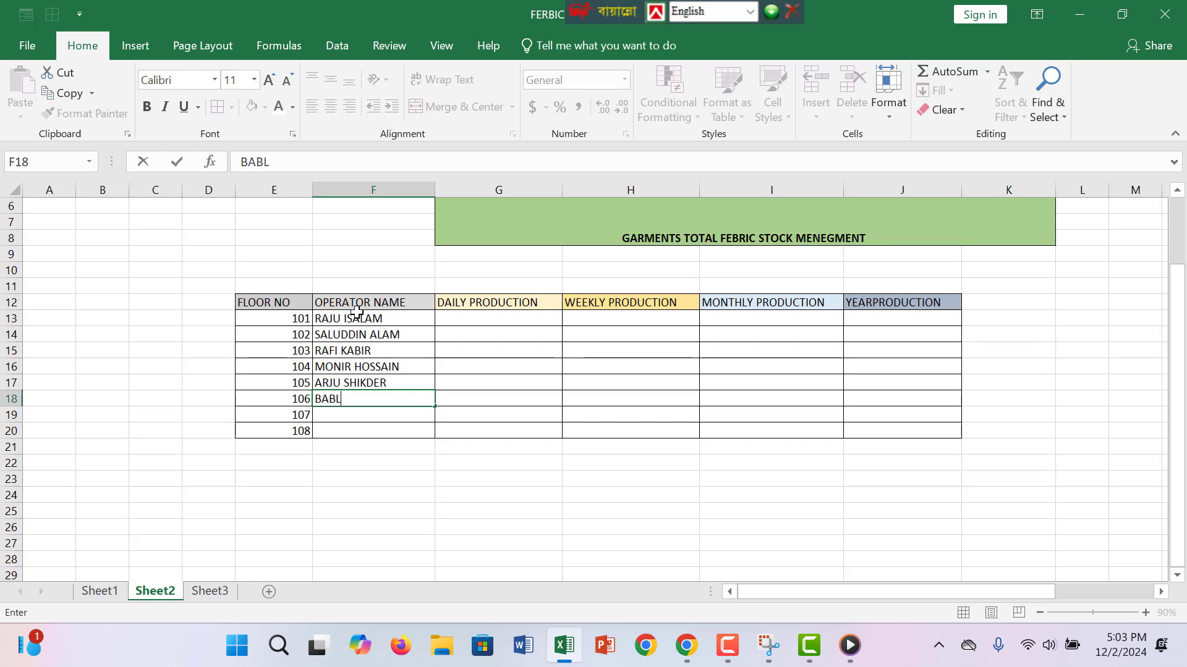
pyautogui.write('BABLU HANIF')
pyautogui.press('Return')
pyautogui.write('FOK')
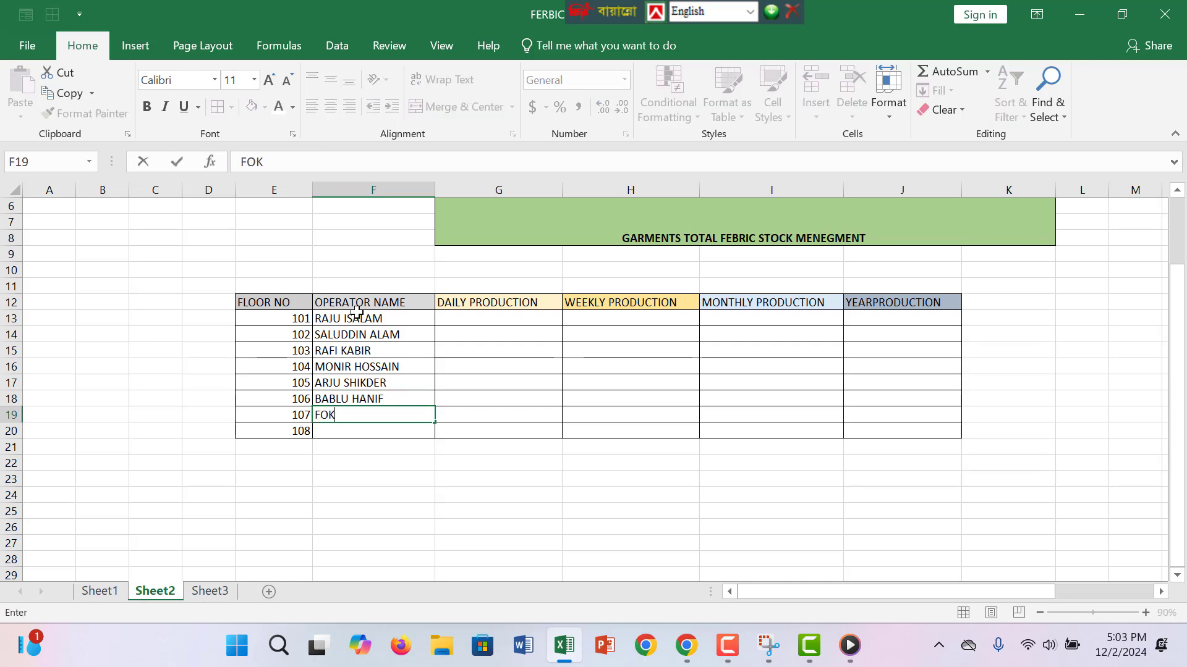
pyautogui.write('IR UDDIN')
pyautogui.press('Return')
pyautogui.write('AR')
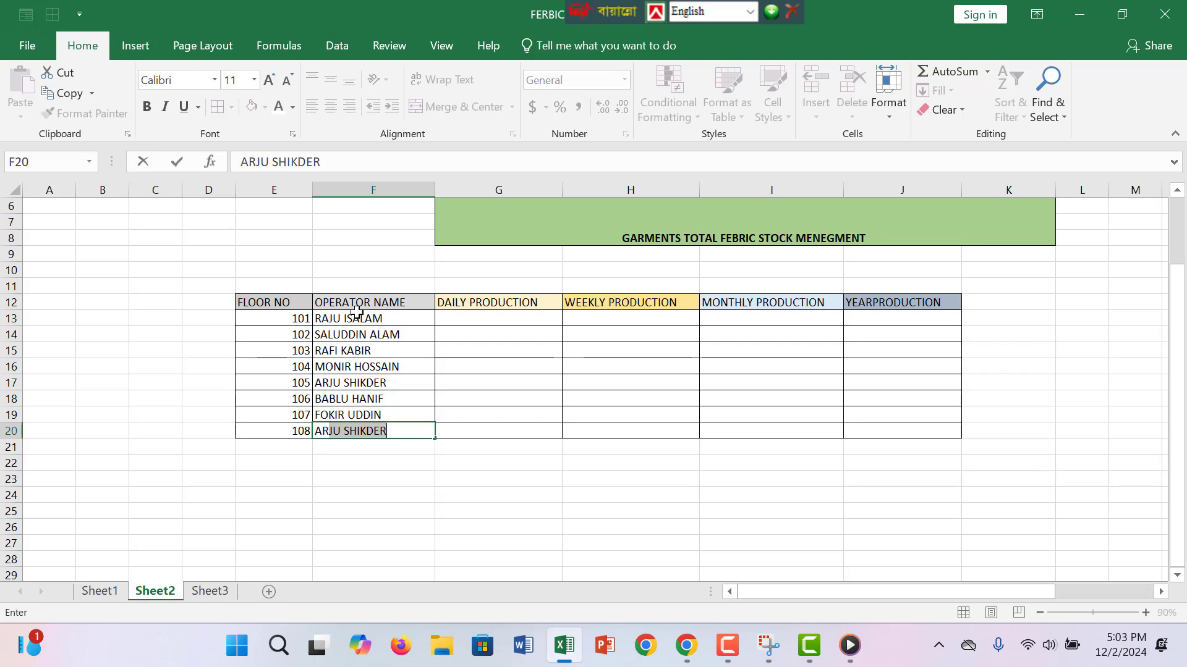
pyautogui.press('BackSpace')
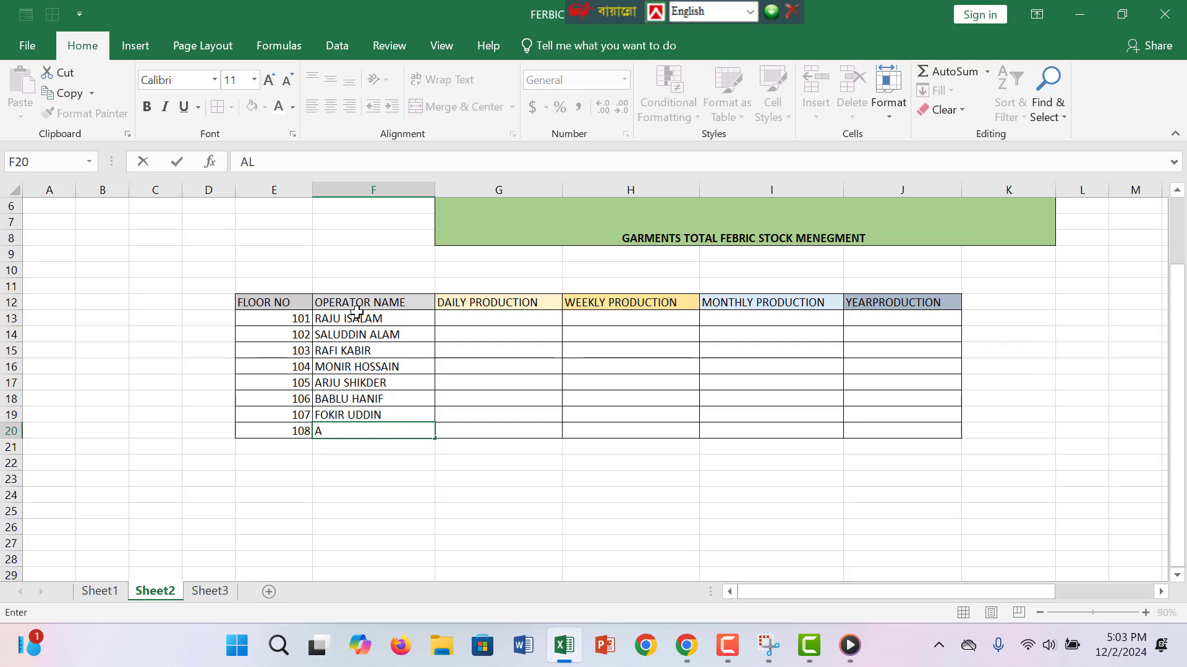
pyautogui.write('VI RAHMAN')
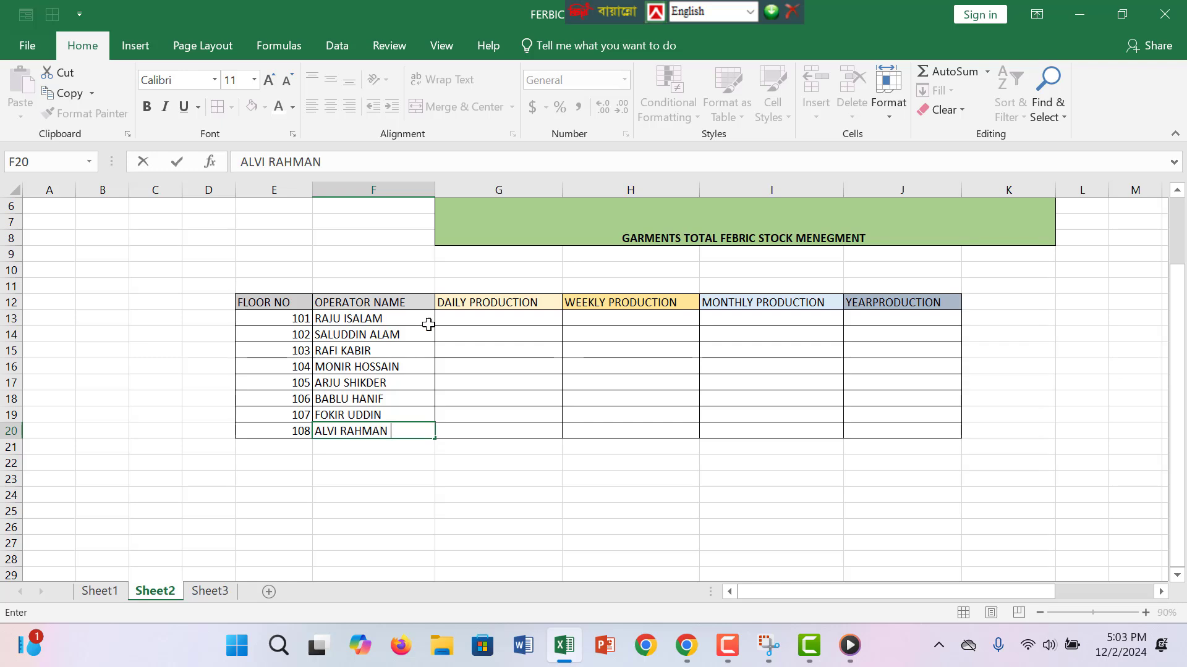
# - Enter daily production values 340, 456, 234 and 345 for floors 101 to 104 in G13:G16
pyautogui.click(509, 318)
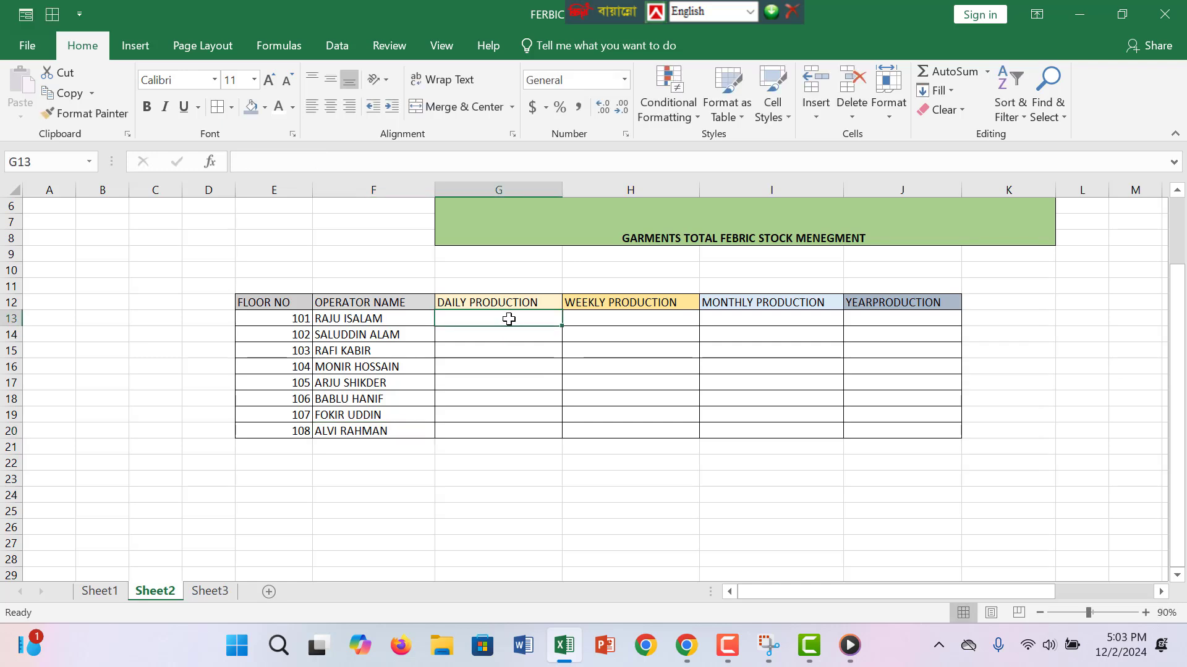
pyautogui.write('340')
pyautogui.press('Return')
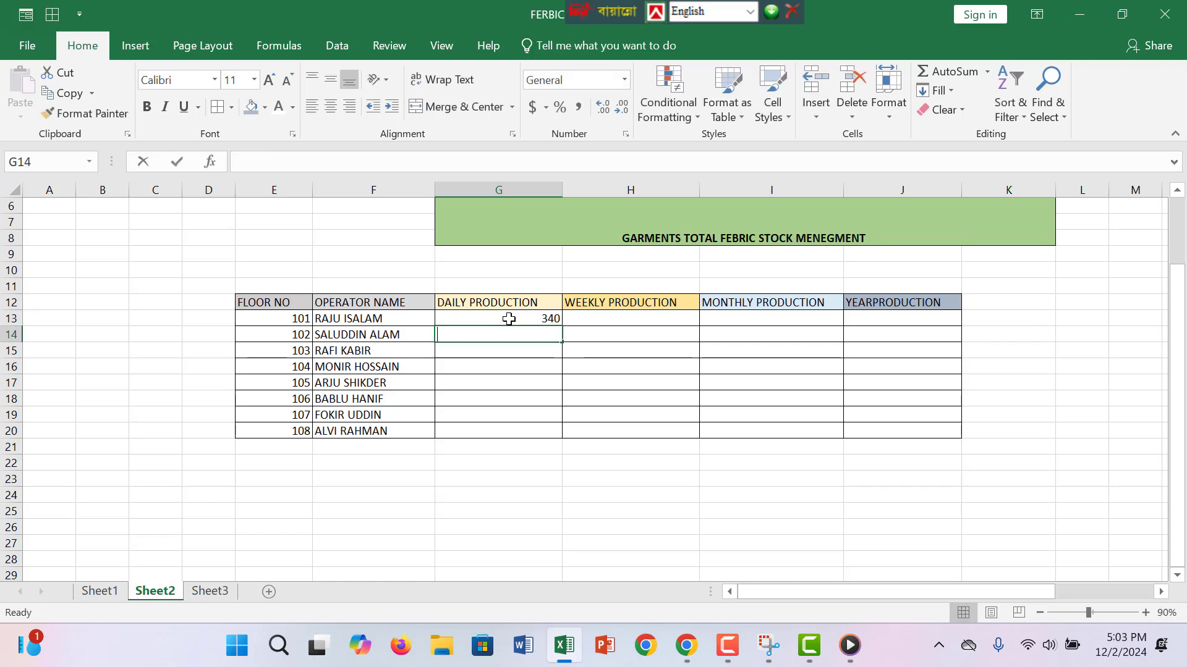
pyautogui.write('456')
pyautogui.press('Return')
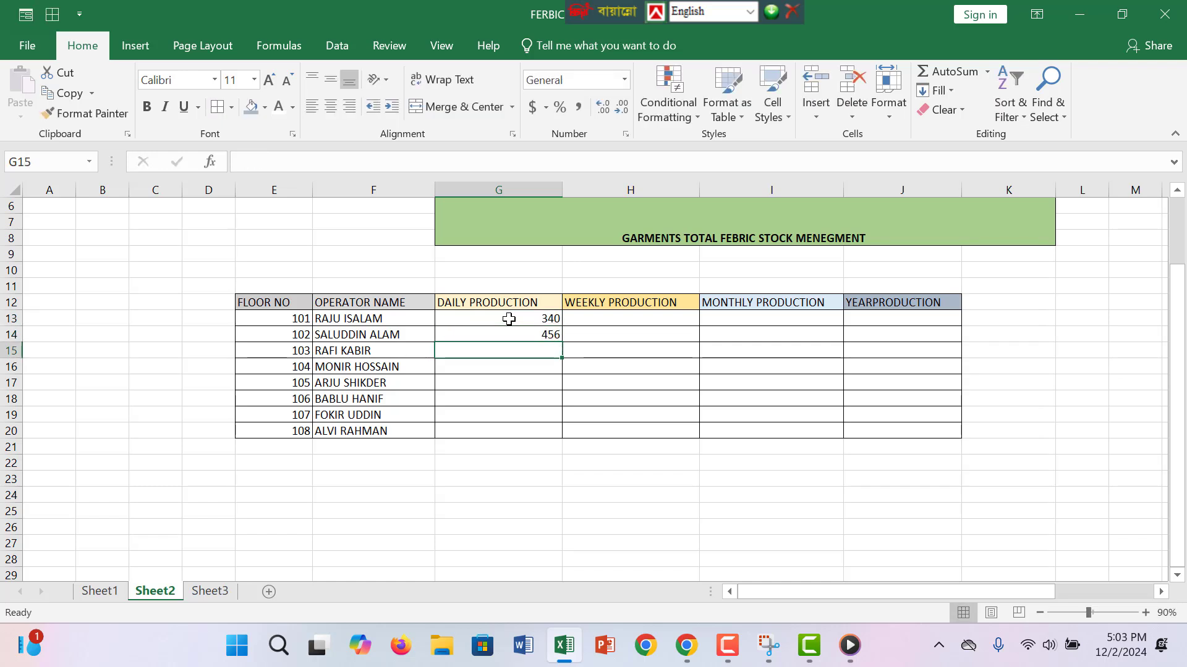
pyautogui.write('234')
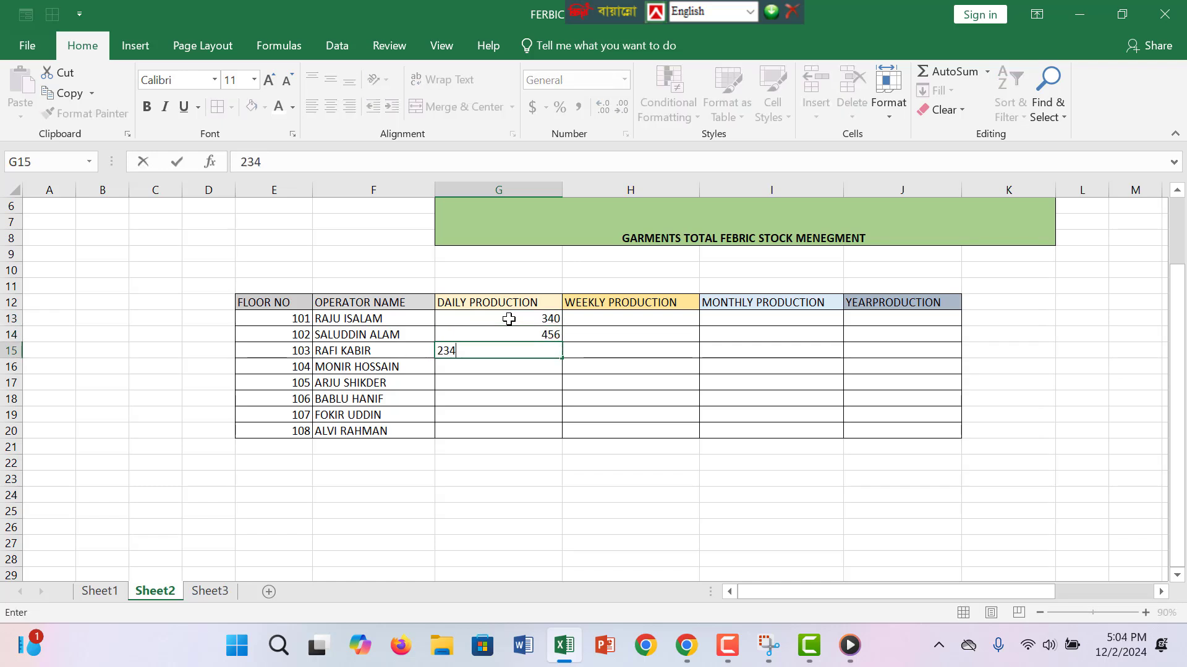
pyautogui.press('Return')
pyautogui.write('345')
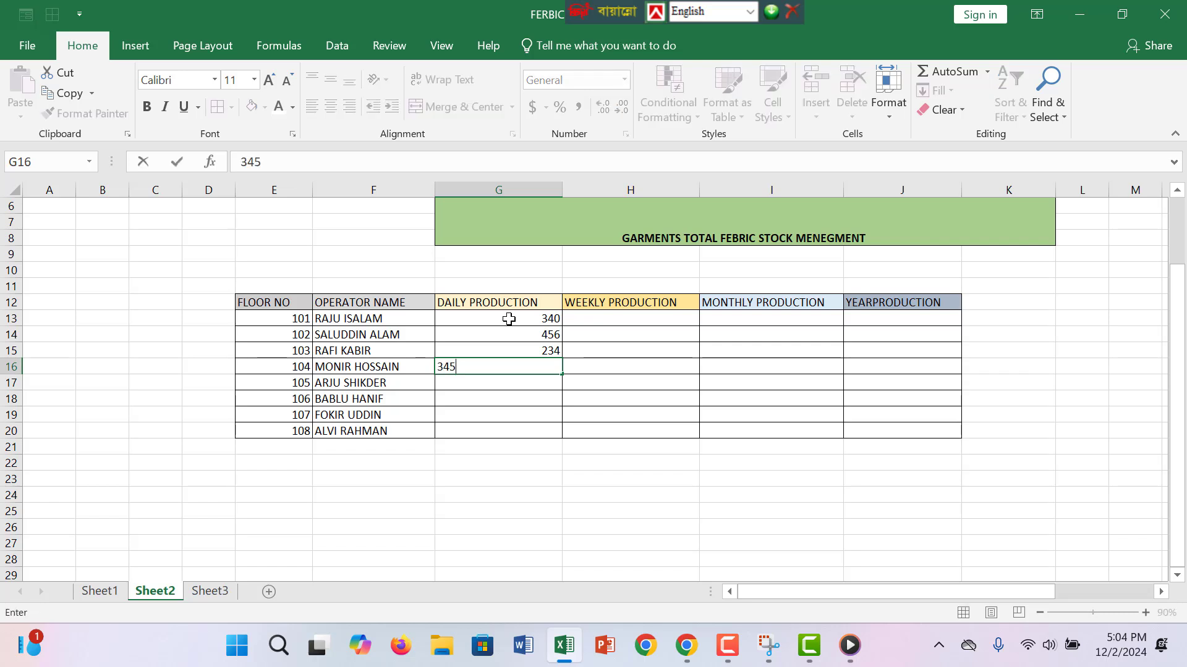
pyautogui.press('Return')
# - Enter daily production values 356, 890, 890 and 345 for floors 105 to 108 in G17:G20
pyautogui.write('35')
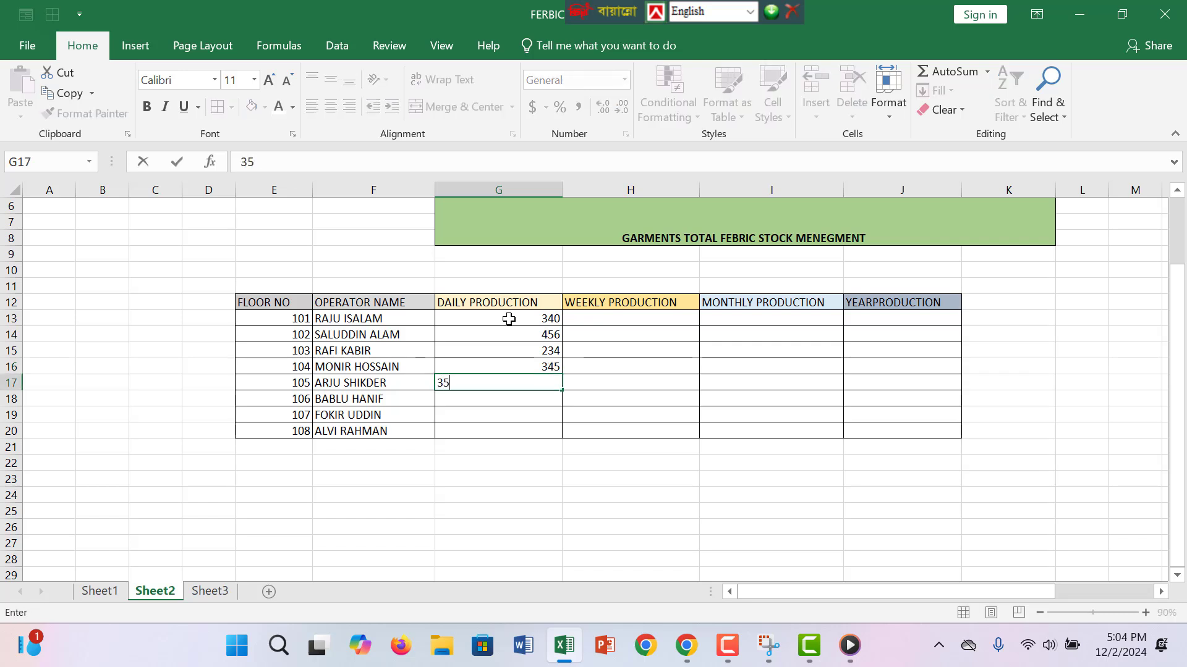
pyautogui.write('6')
pyautogui.press('Return')
pyautogui.write('890')
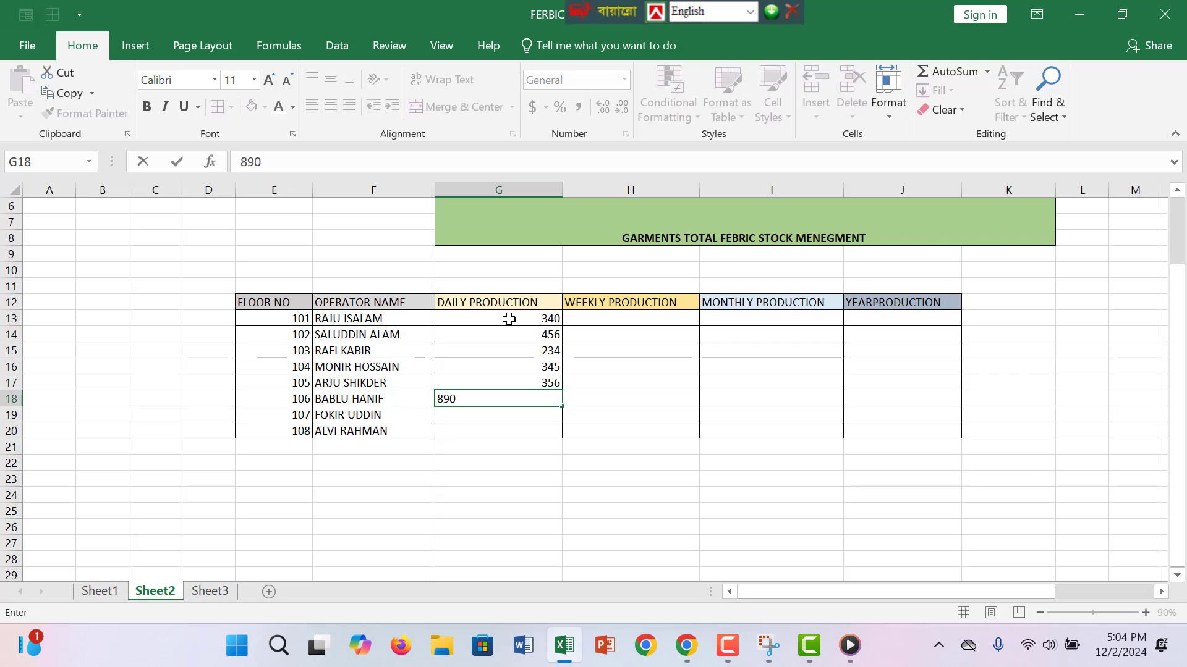
pyautogui.press('Return')
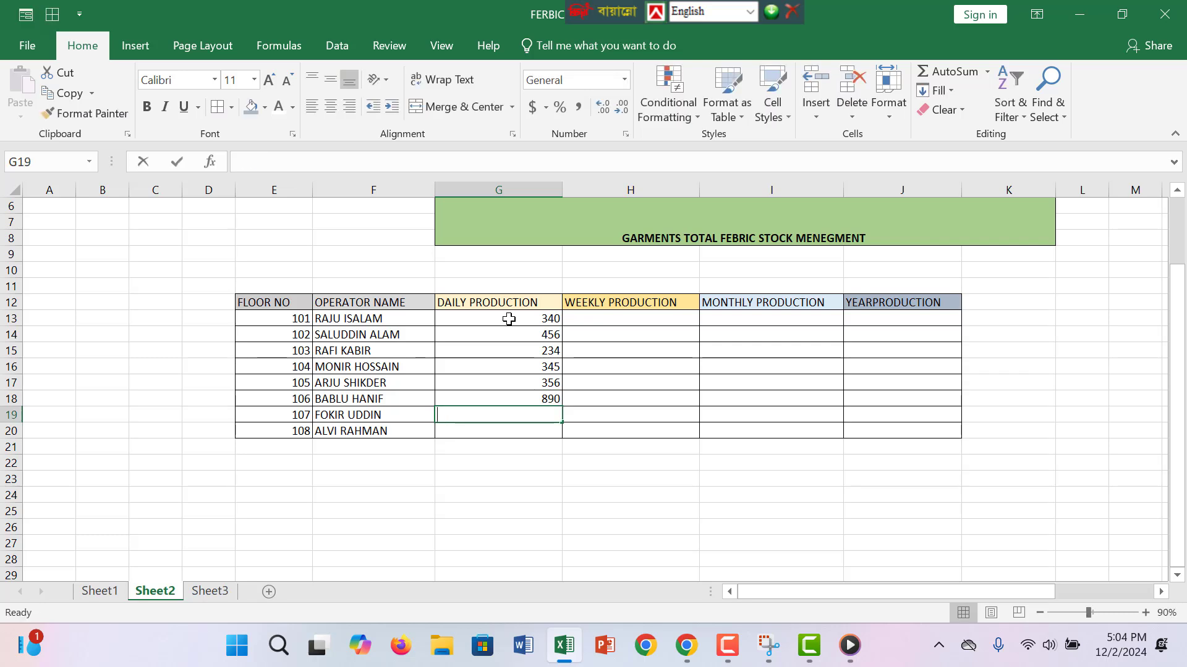
pyautogui.write('890')
pyautogui.press('Return')
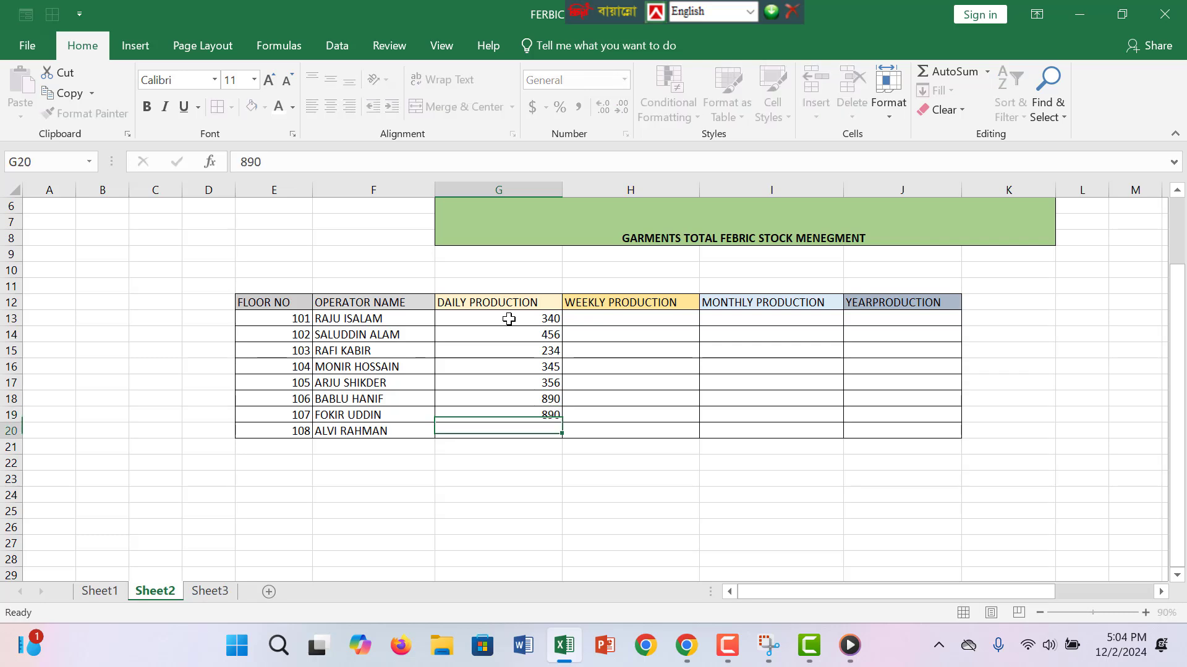
pyautogui.write('34')
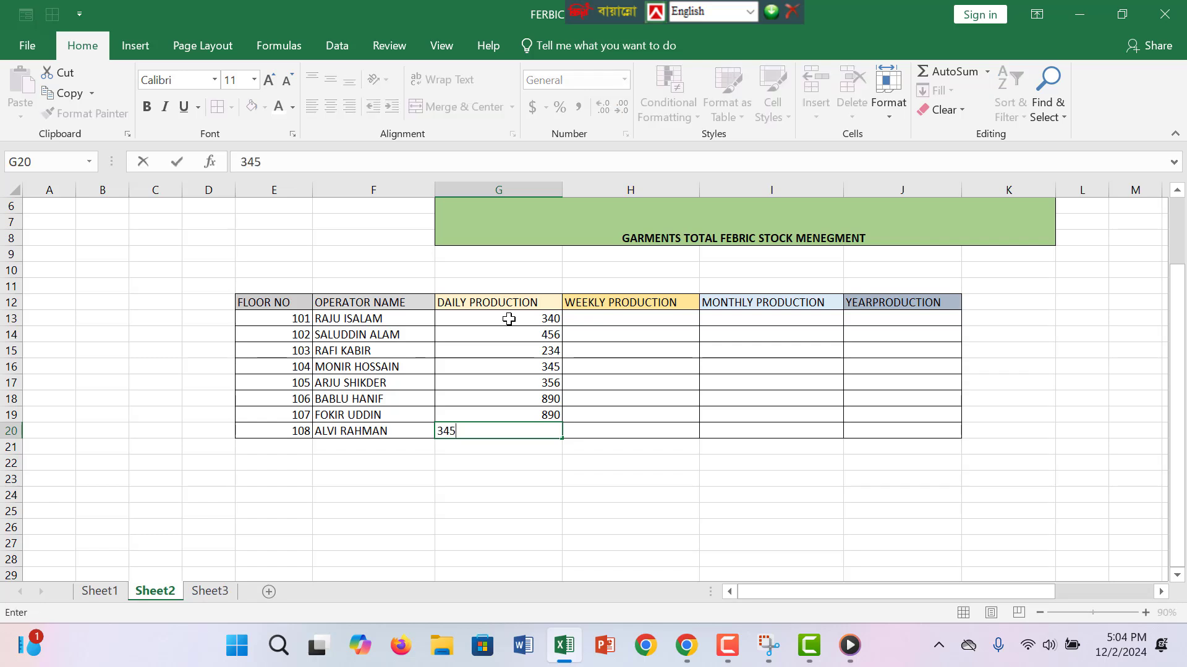
pyautogui.write('5')
pyautogui.press('Return')
pyautogui.rightClick(509, 319)
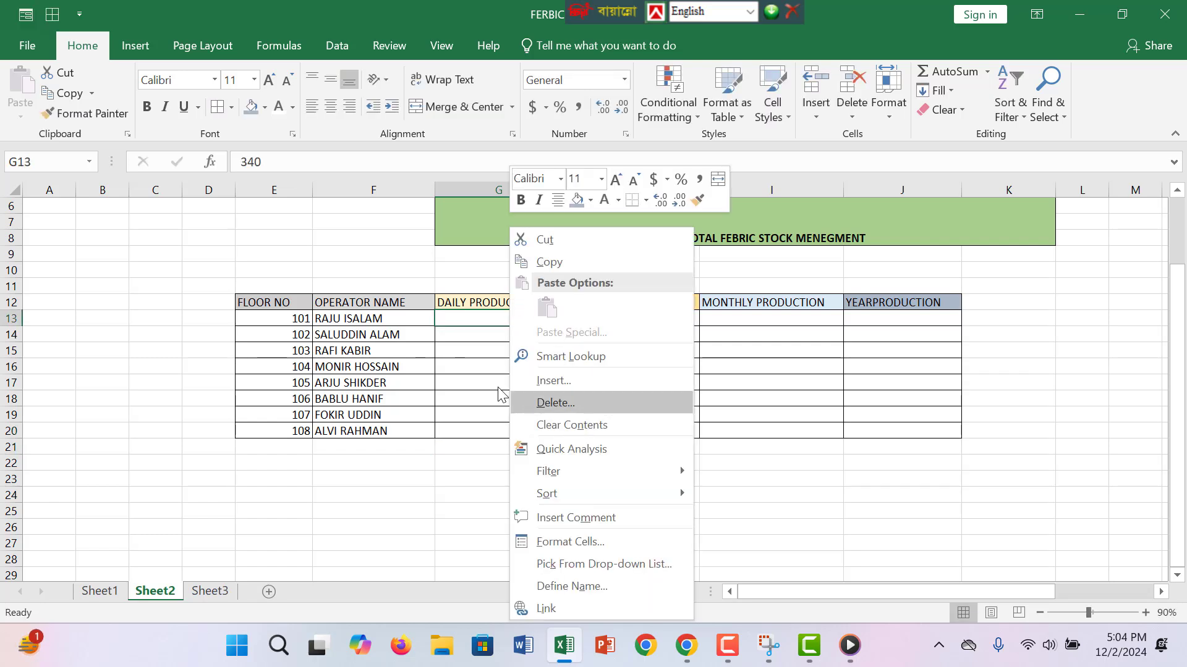
pyautogui.click(479, 382)
# - Calculate weekly production in H13 as =G13*7 and fill the formula down to H20
pyautogui.click(598, 319)
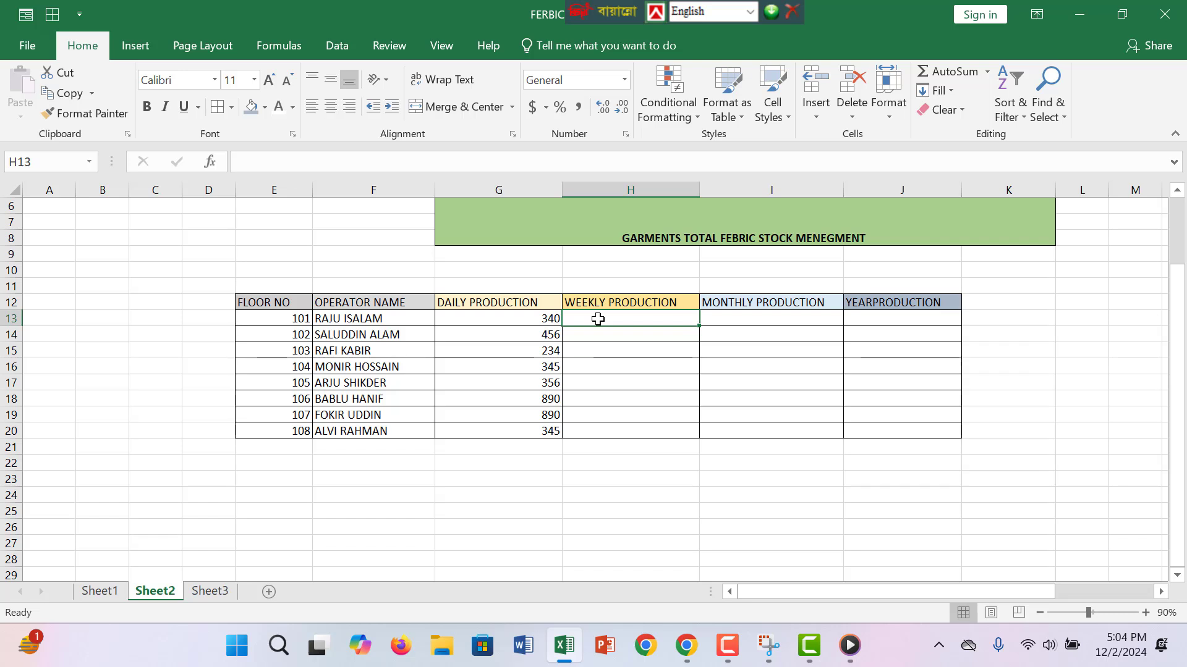
pyautogui.write('=')
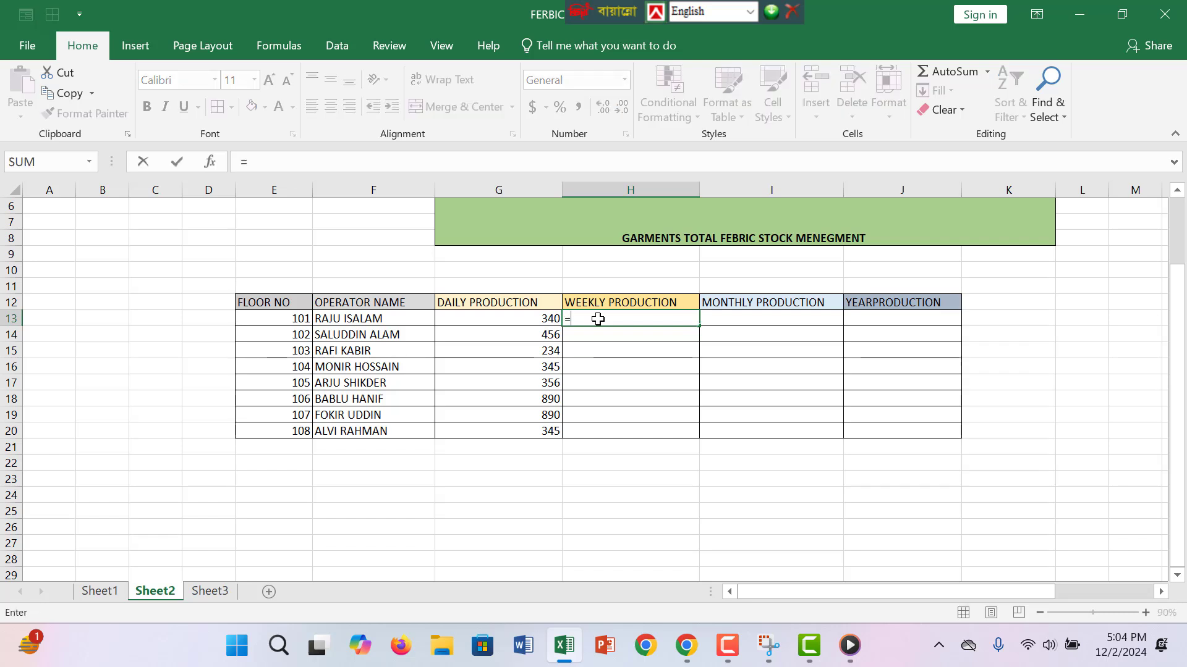
pyautogui.click(535, 317)
pyautogui.write('*')
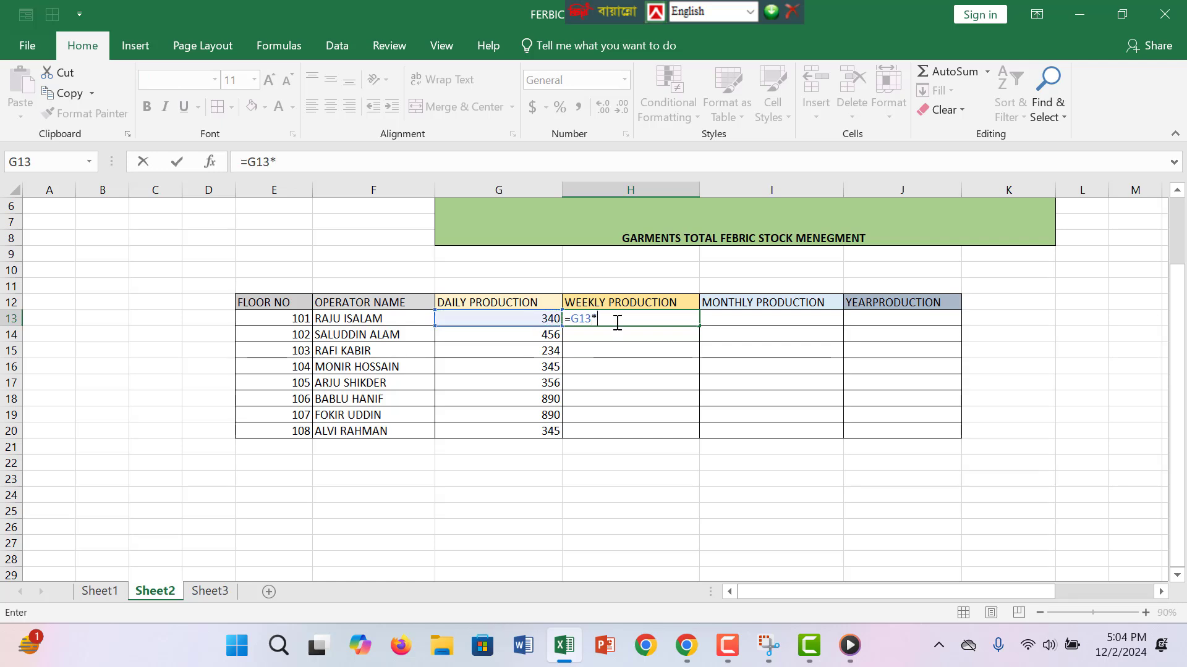
pyautogui.press('Return')
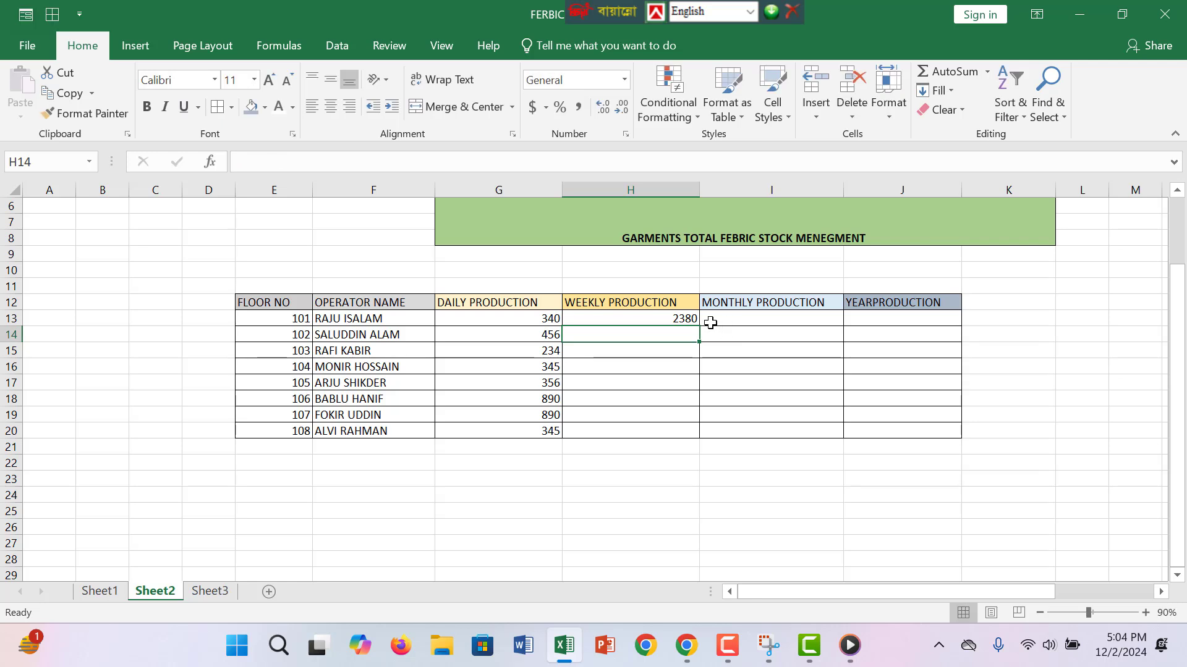
pyautogui.click(697, 318)
pyautogui.moveTo(699, 326); pyautogui.dragTo(704, 438)
# - Calculate monthly production in I13 as =G13*30 and fill the formula down to I20
pyautogui.click(742, 324)
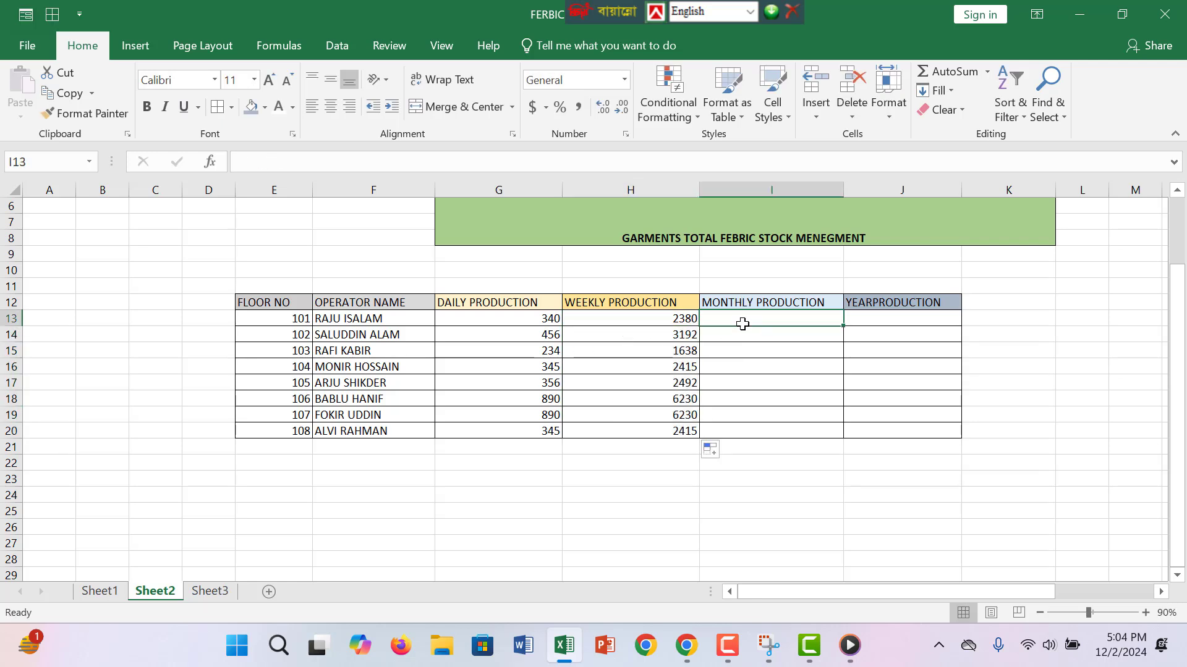
pyautogui.write('=')
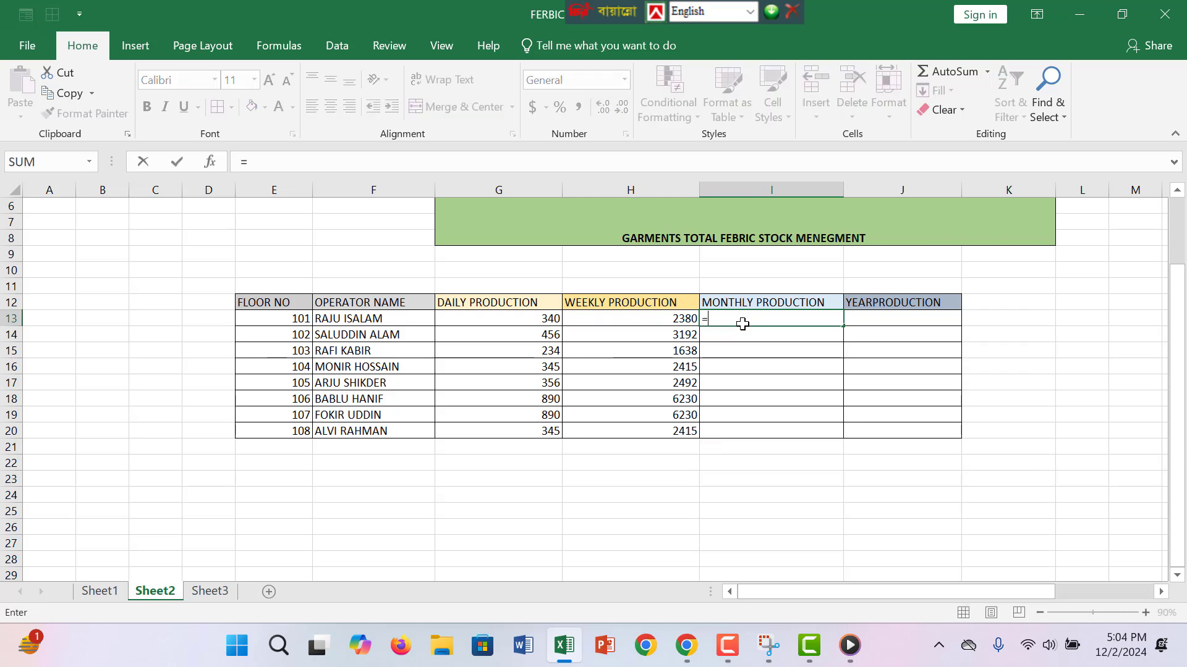
pyautogui.click(467, 325)
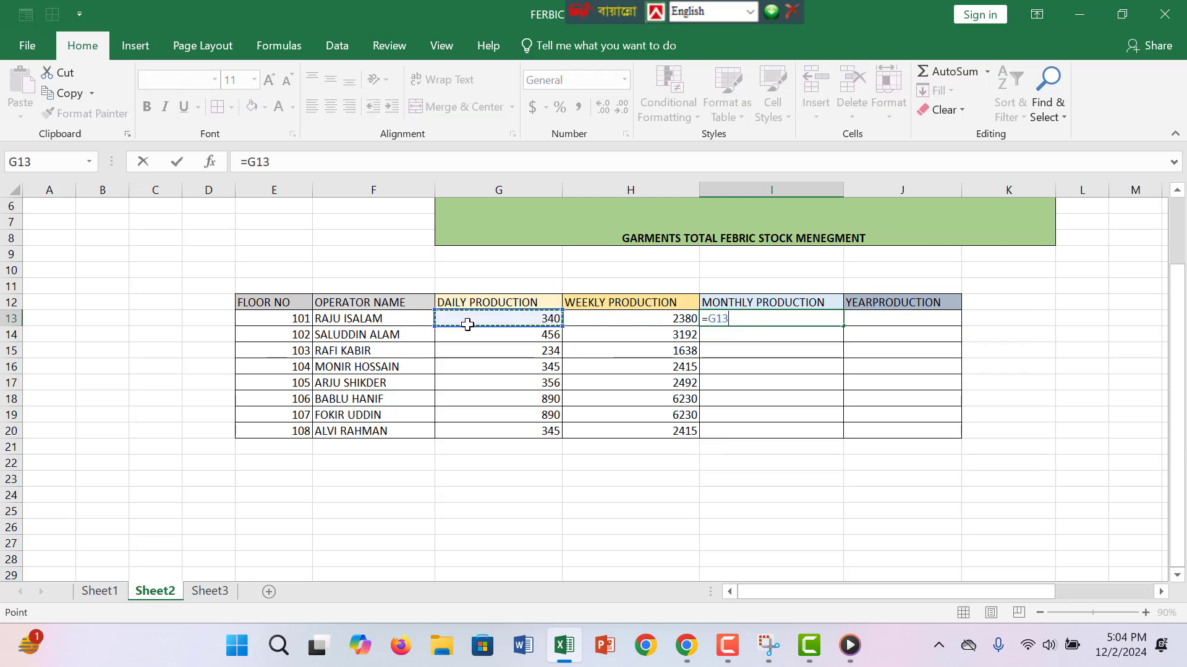
pyautogui.write('*30')
pyautogui.press('Return')
pyautogui.click(783, 317)
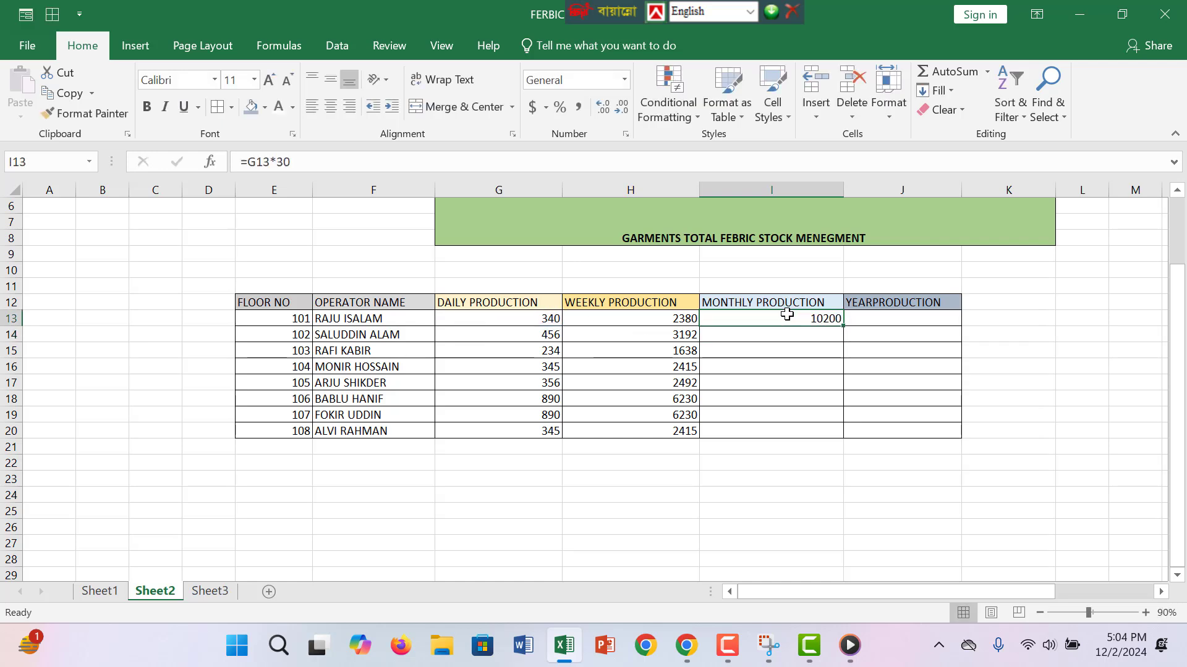
pyautogui.moveTo(843, 329); pyautogui.dragTo(850, 435)
# - Calculate yearly production for floor 101 in J13 with the formula =G13*365
pyautogui.click(906, 320)
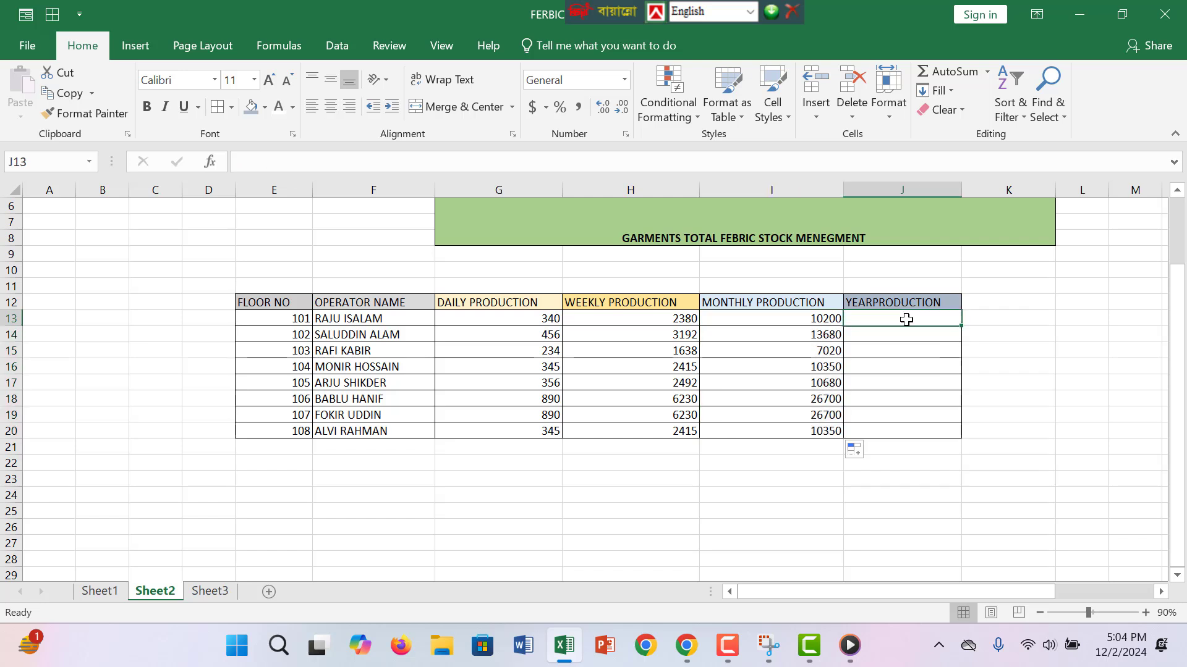
pyautogui.write('=')
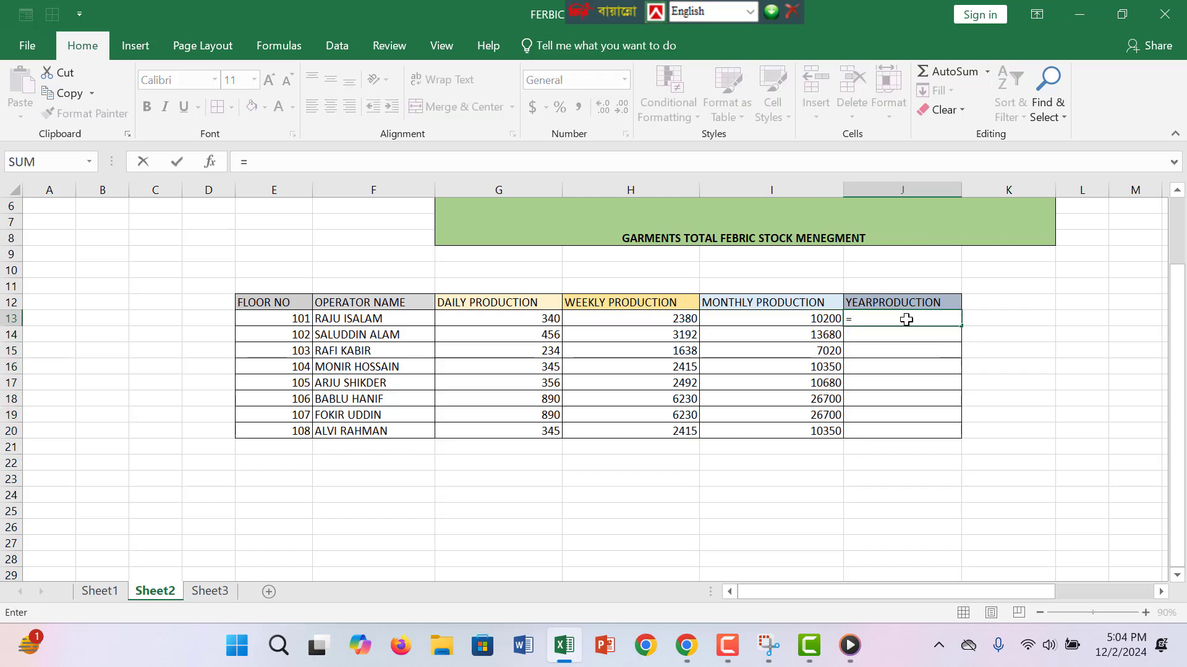
pyautogui.click(543, 317)
pyautogui.write('*')
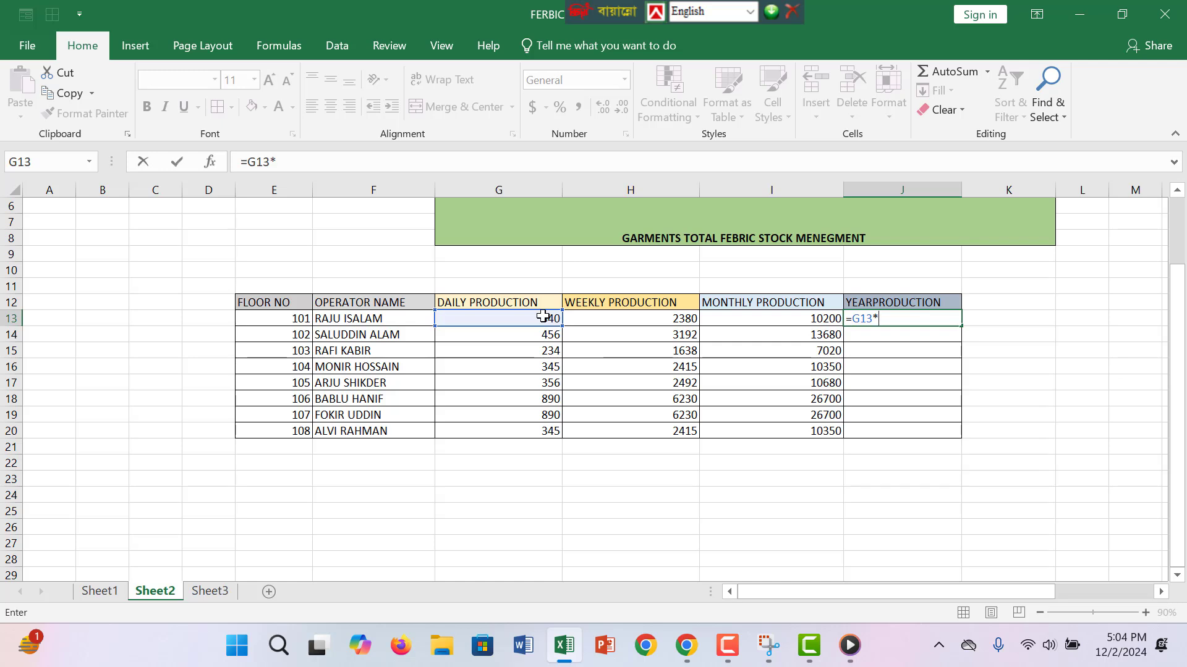
pyautogui.write('365')
pyautogui.press('Return')
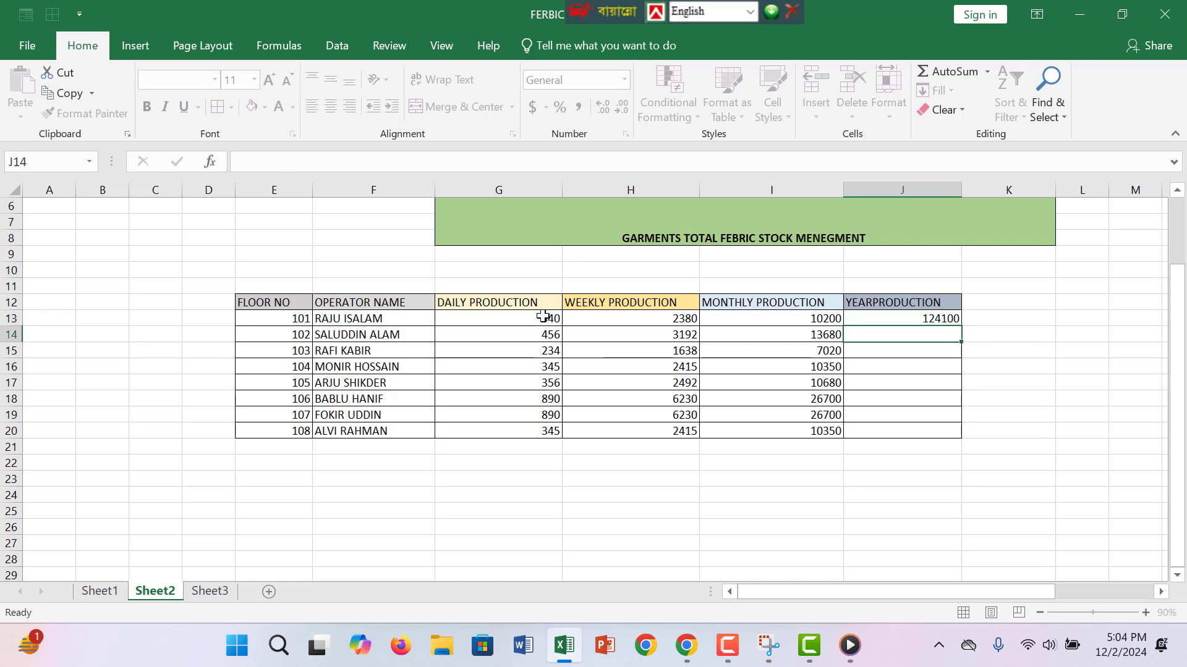
# - Fill the yearly production formula from J13 down to J20
pyautogui.click(871, 320)
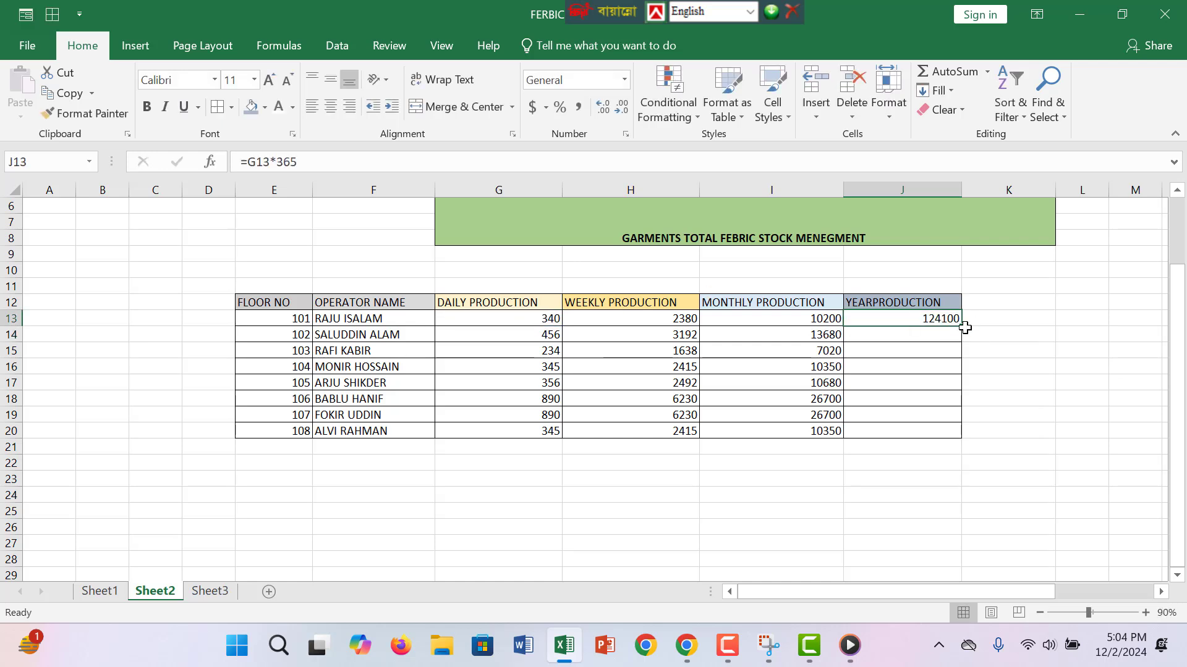
pyautogui.moveTo(965, 327); pyautogui.dragTo(960, 432)
pyautogui.click(990, 317)
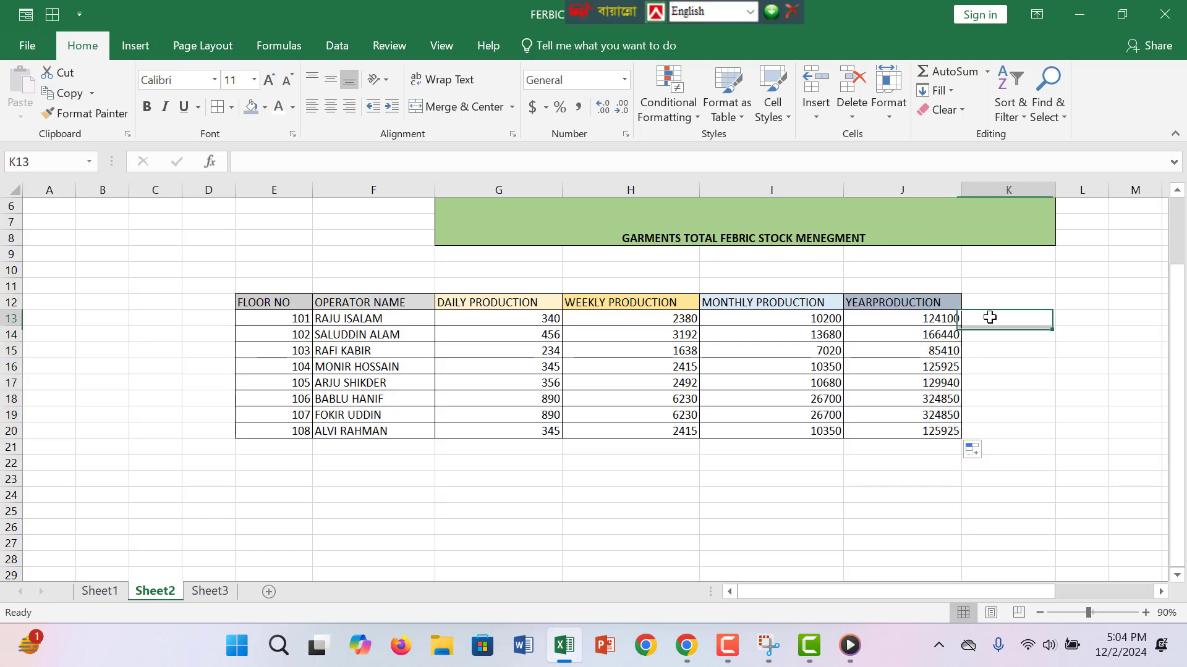
pyautogui.click(940, 319)
pyautogui.click(987, 318)
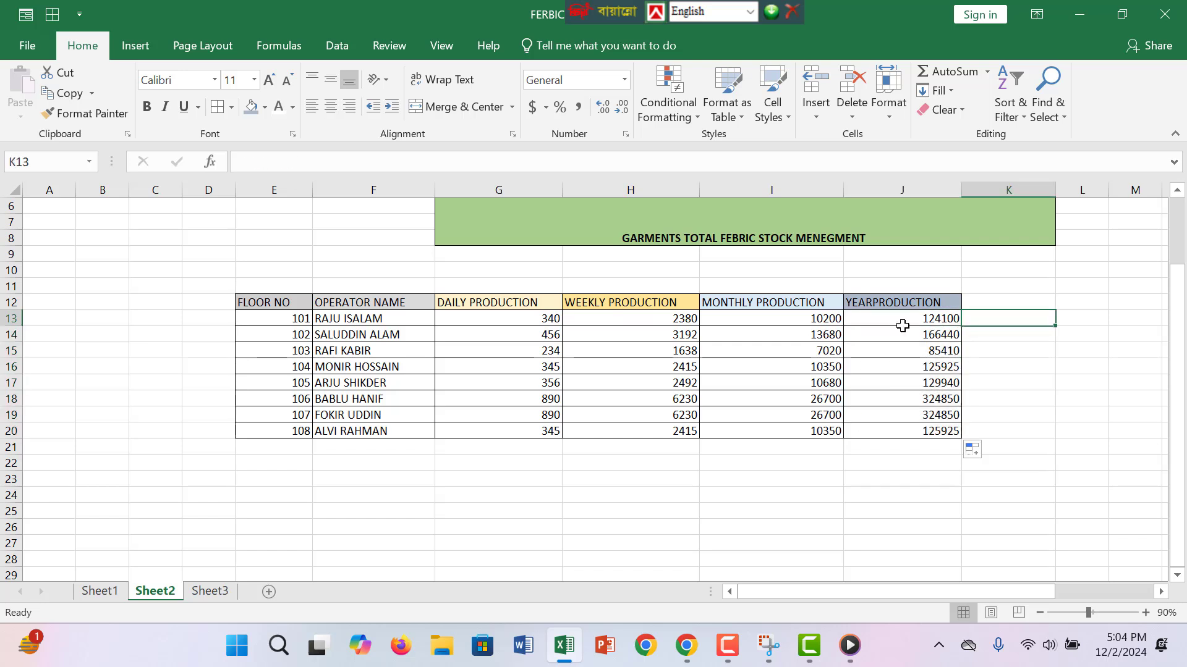
# - Add an OFF DAY column header in K12 and apply cell borders to K12:K20
pyautogui.click(1010, 300)
pyautogui.doubleClick(1010, 300)
pyautogui.write('OFF ')
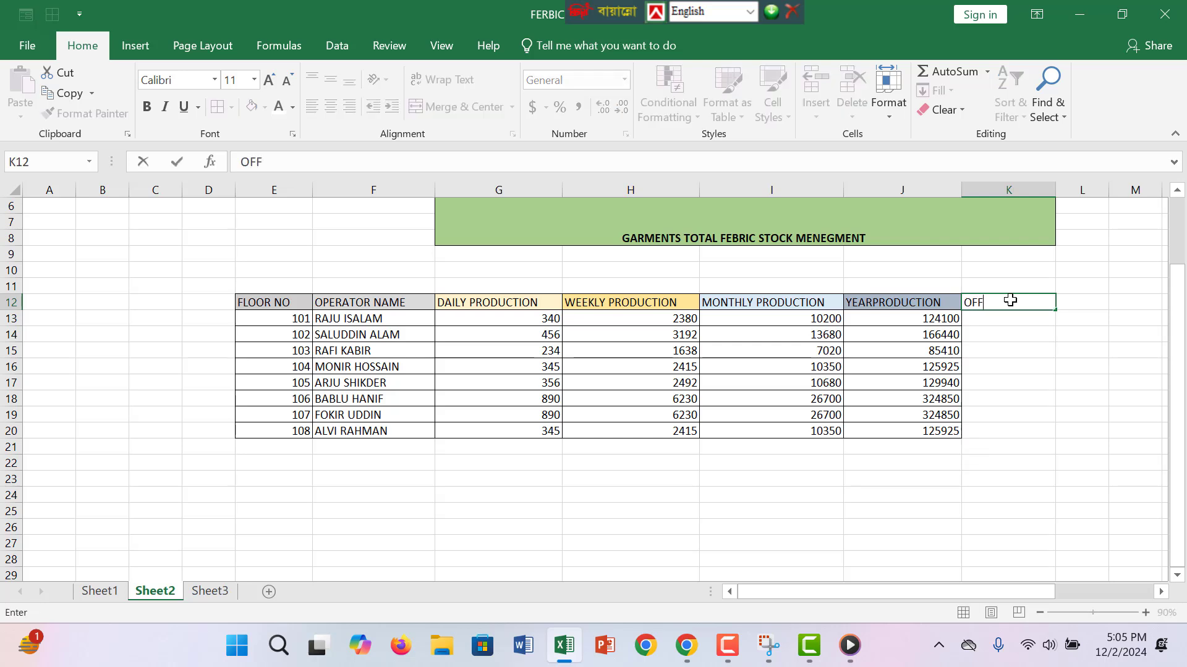
pyautogui.write('DAY')
pyautogui.click(1033, 387)
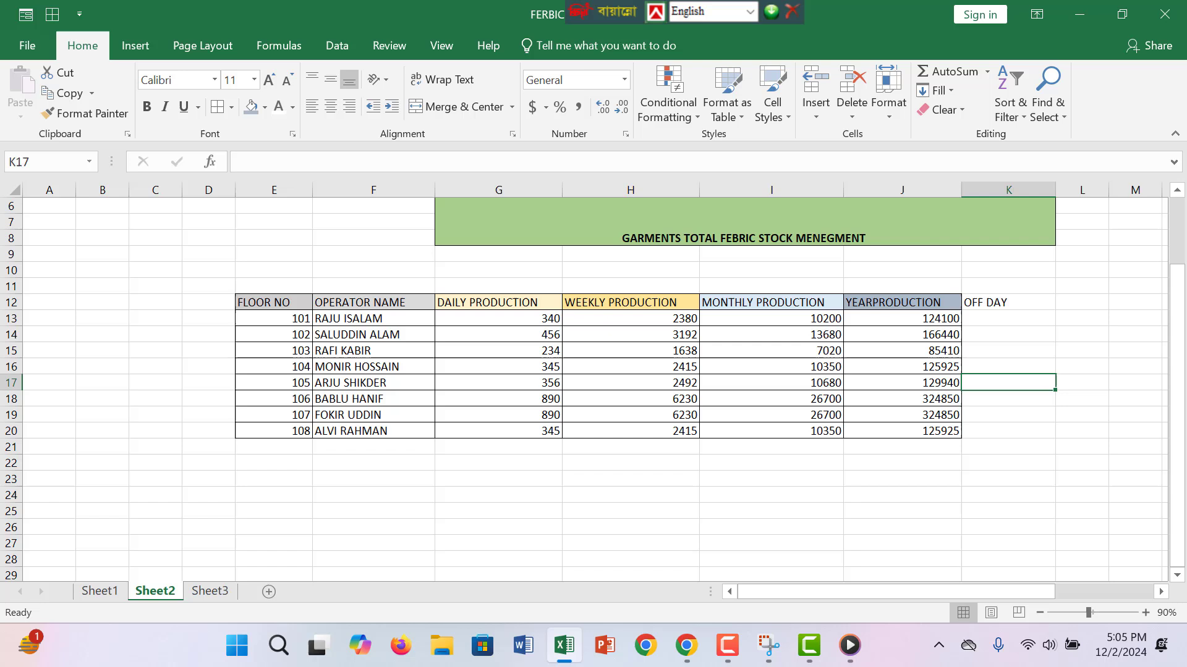
pyautogui.click(1004, 303)
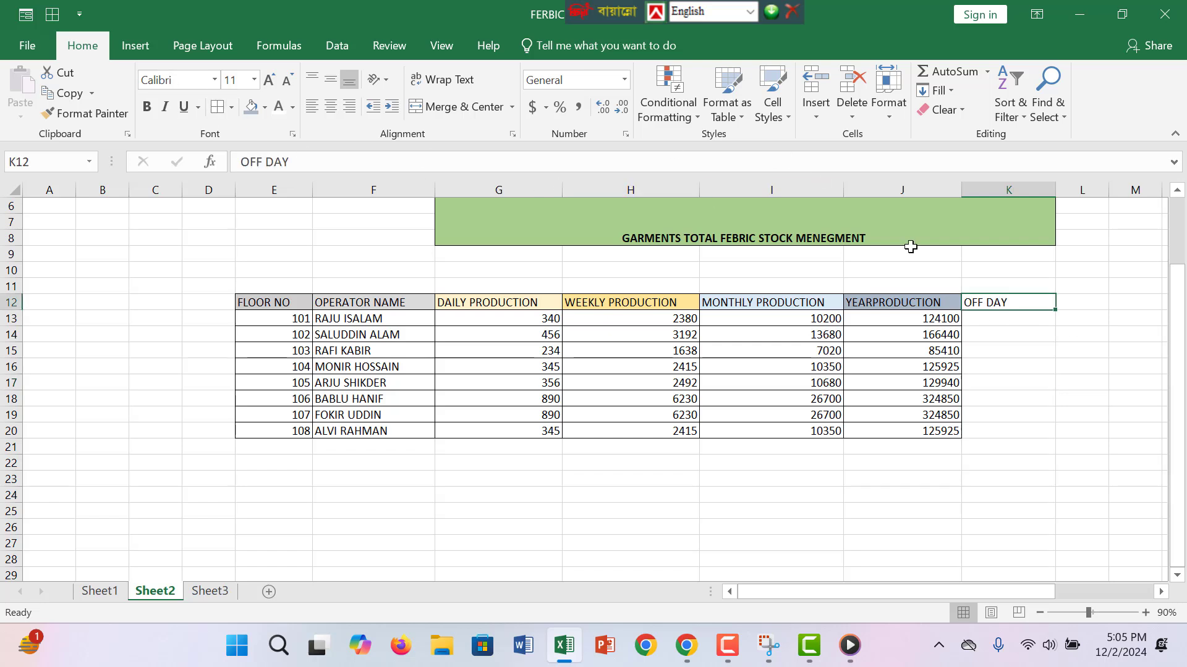
pyautogui.moveTo(985, 306); pyautogui.dragTo(1005, 432)
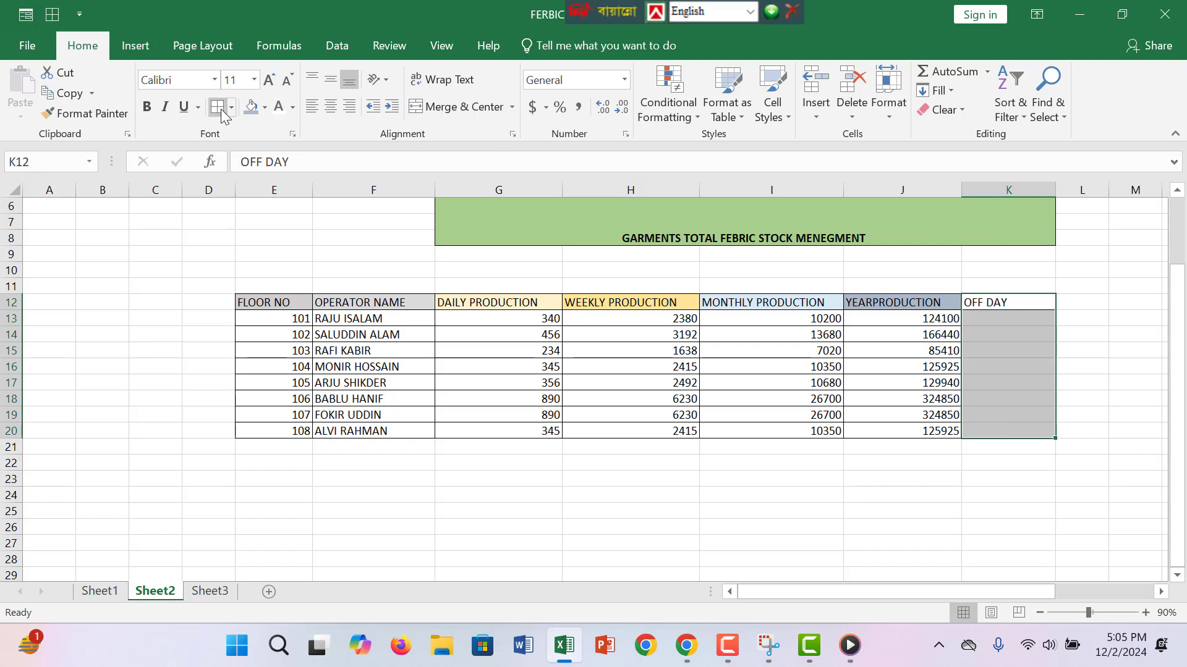
pyautogui.click(1007, 316)
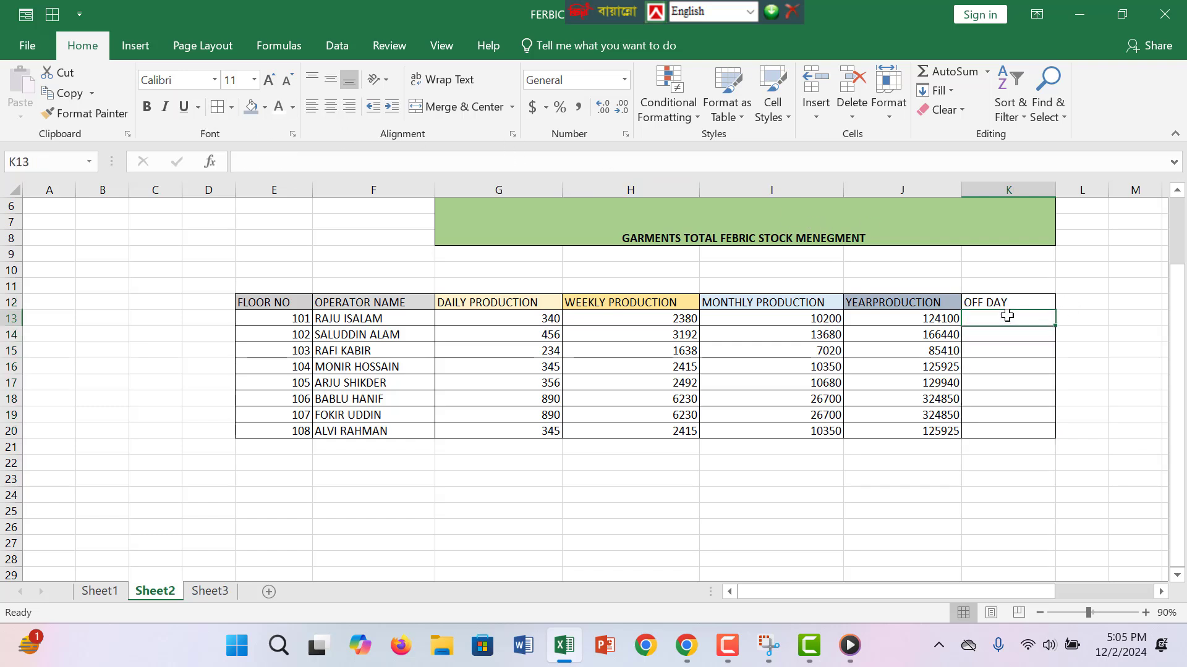
pyautogui.write('=')
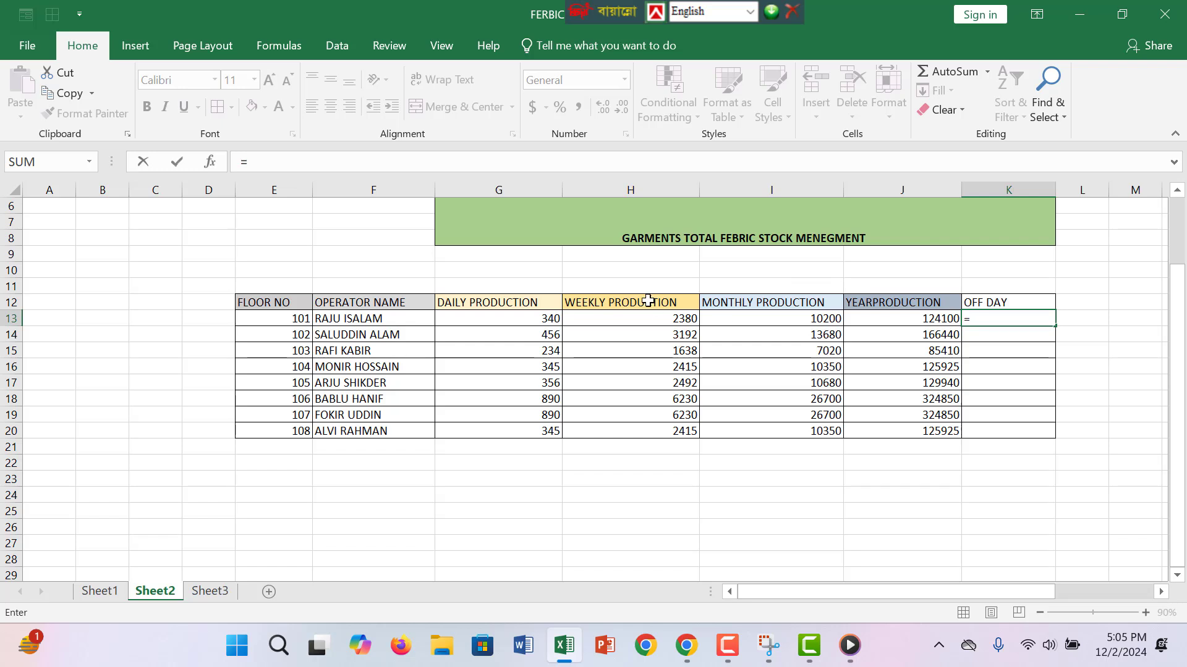
pyautogui.click(936, 322)
pyautogui.click(988, 318)
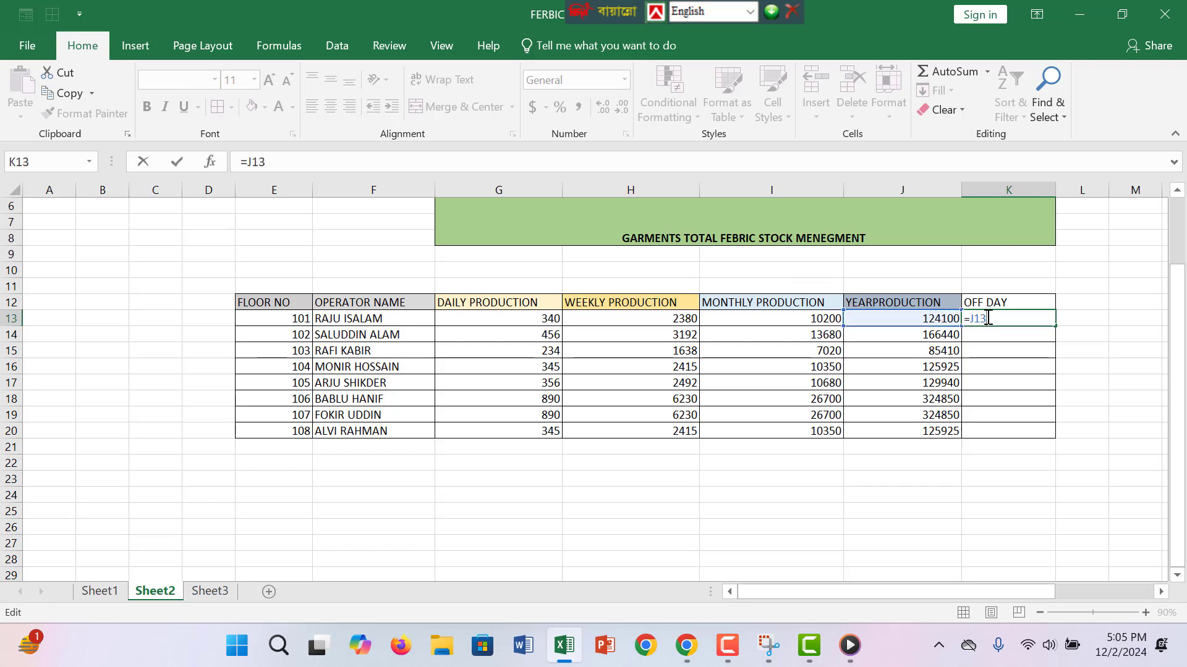
pyautogui.press('BackSpace')
pyautogui.press('BackSpace')
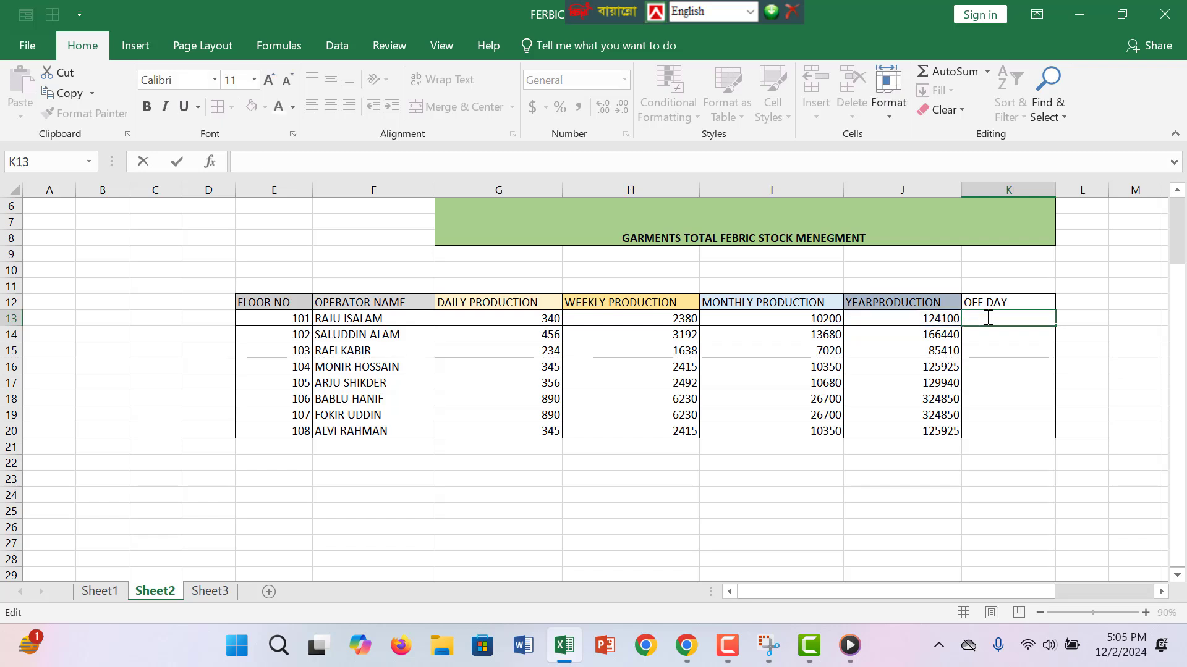
# - Calculate the off-day production for floor 101 in K13 with the formula =G13*56
pyautogui.write('=')
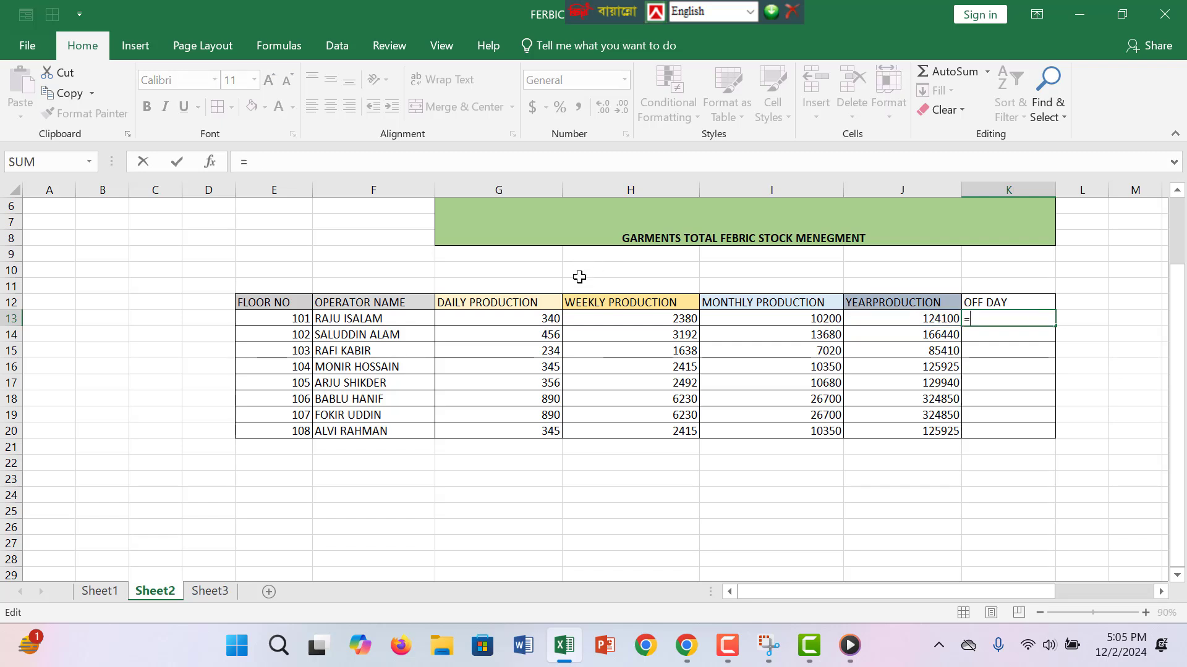
pyautogui.click(548, 318)
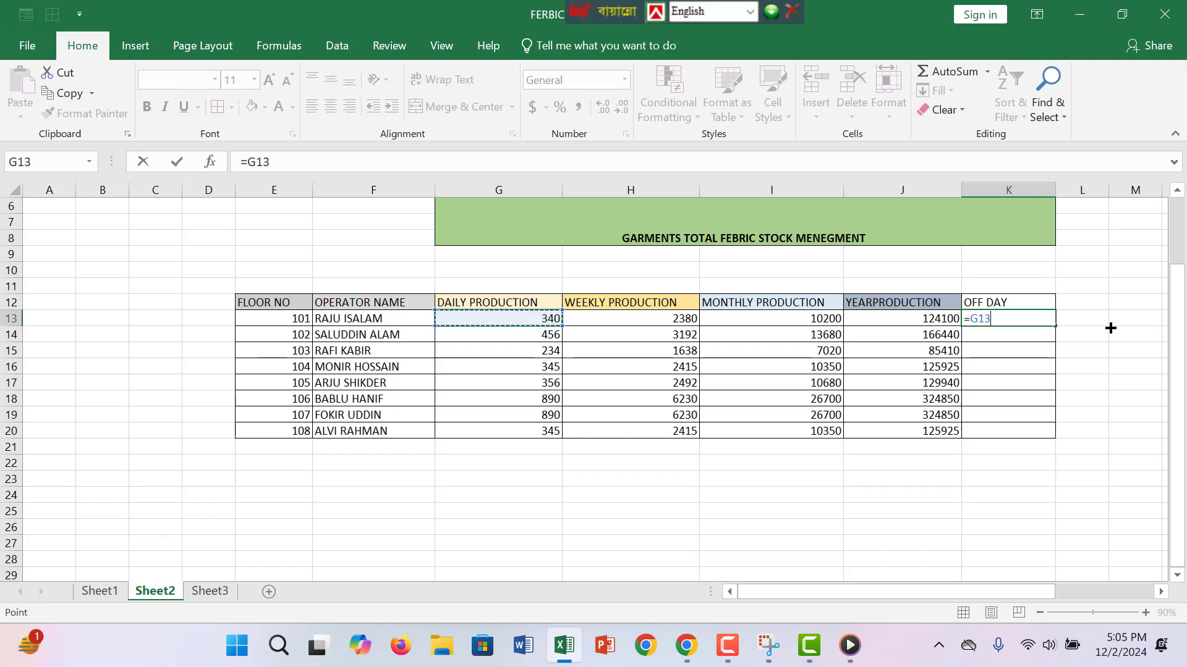
pyautogui.write('*')
pyautogui.press('Return')
pyautogui.click(1091, 319)
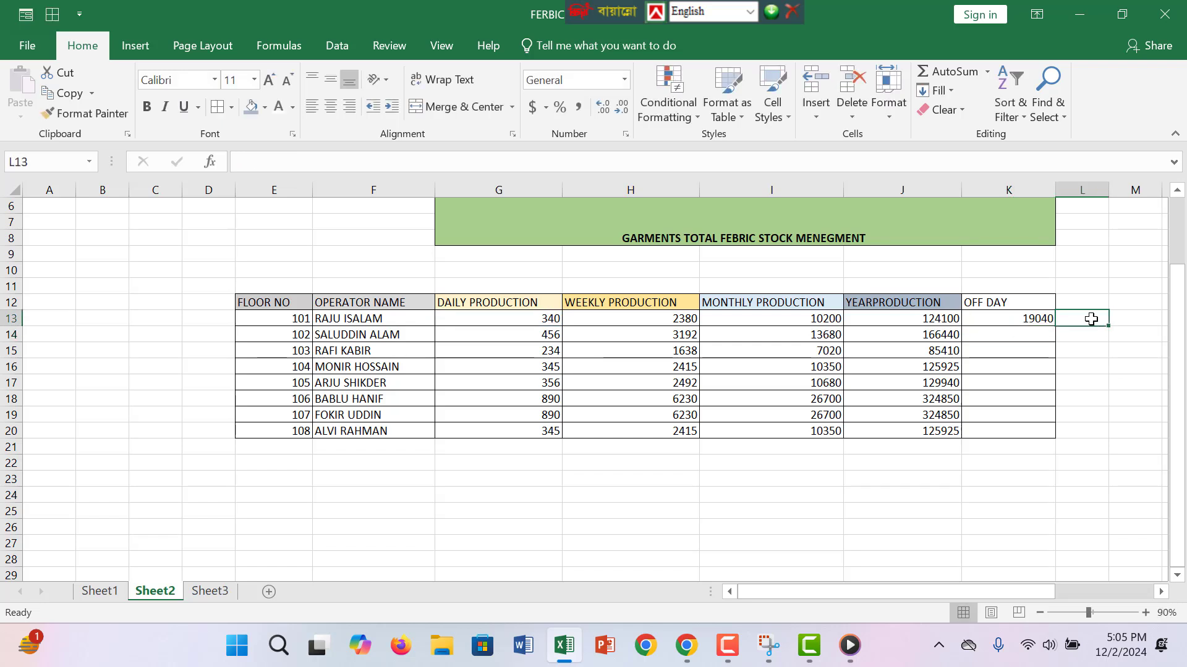
# - Shade the OFF DAY header cell K12 with a light lavender-blue fill
pyautogui.click(1010, 303)
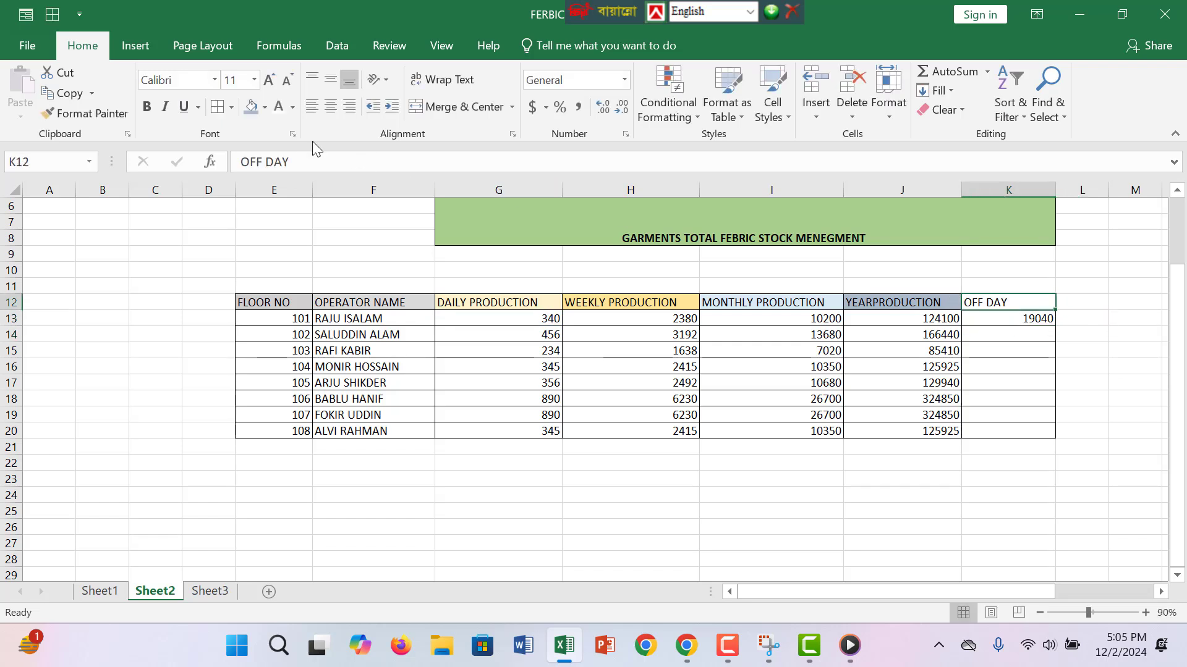
pyautogui.click(264, 107)
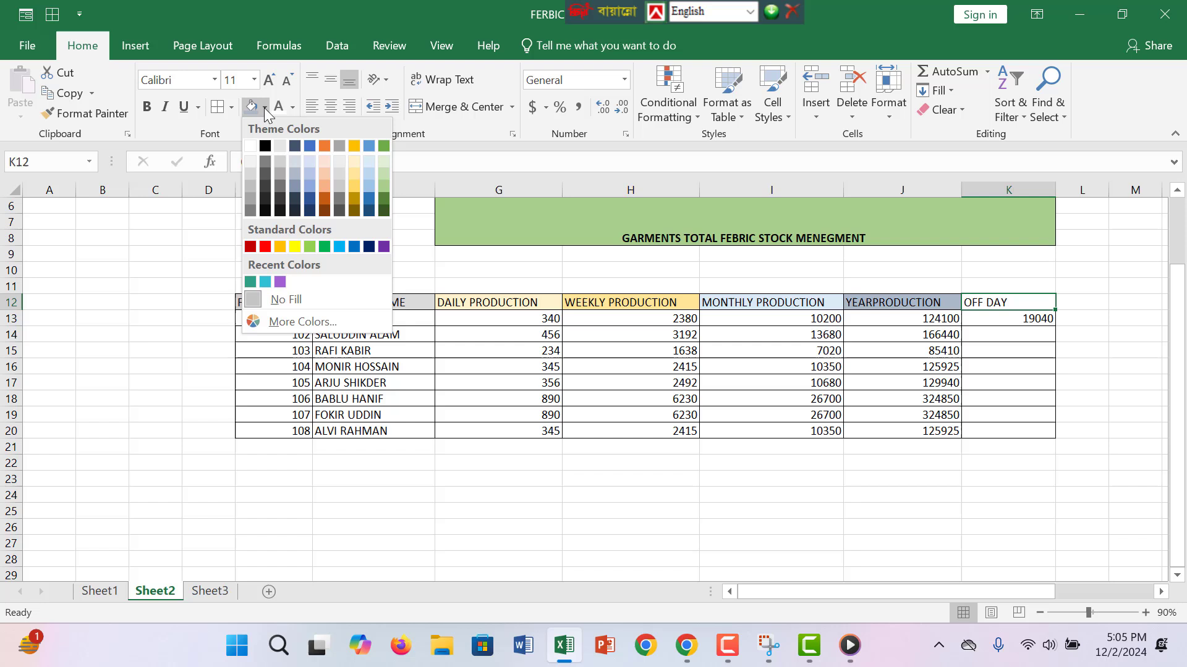
pyautogui.click(304, 162)
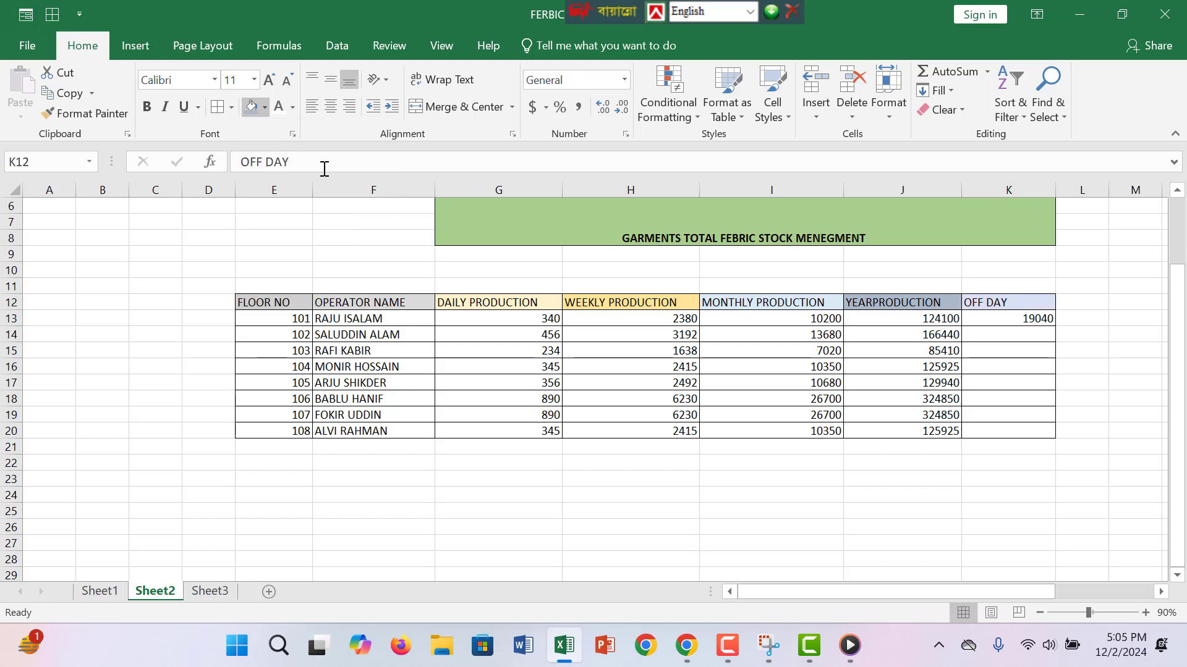
# - Enter the header FINAL PRODUCTION in L12 and widen column L to fit the text
pyautogui.click(1072, 302)
pyautogui.write('FINAL')
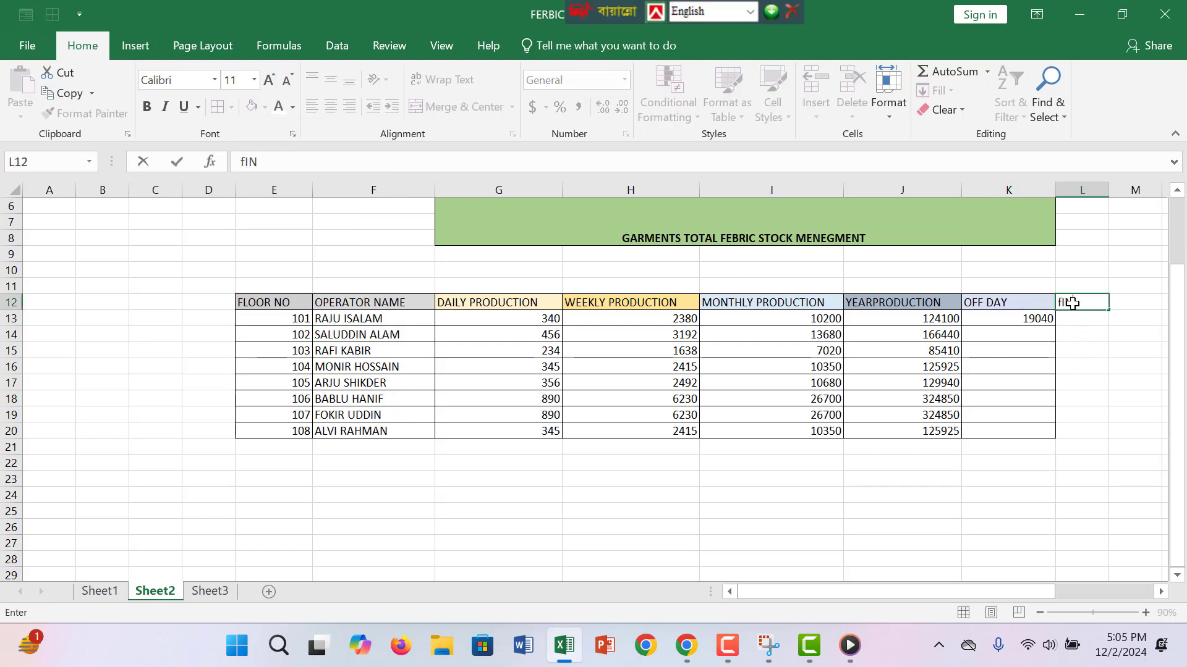
pyautogui.press('BackSpace')
pyautogui.press('BackSpace')
pyautogui.press('BackSpace')
pyautogui.press('BackSpace')
pyautogui.press('BackSpace')
pyautogui.write('FINAL PROF')
pyautogui.press('BackSpace')
pyautogui.write('D')
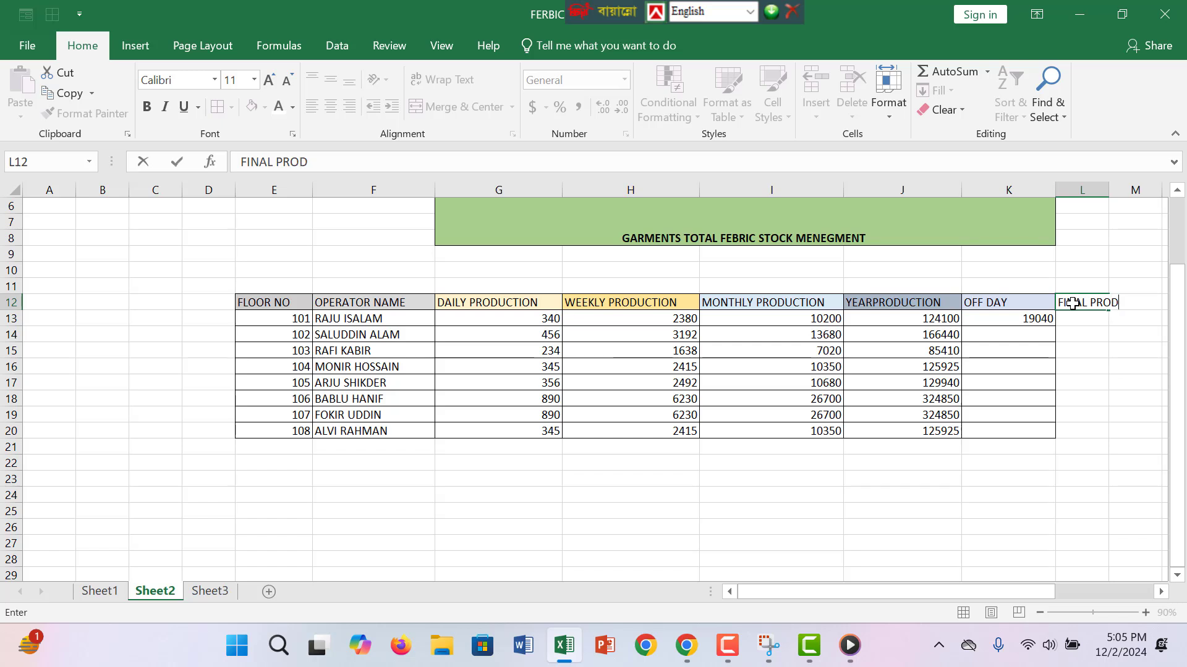
pyautogui.write('UCTION')
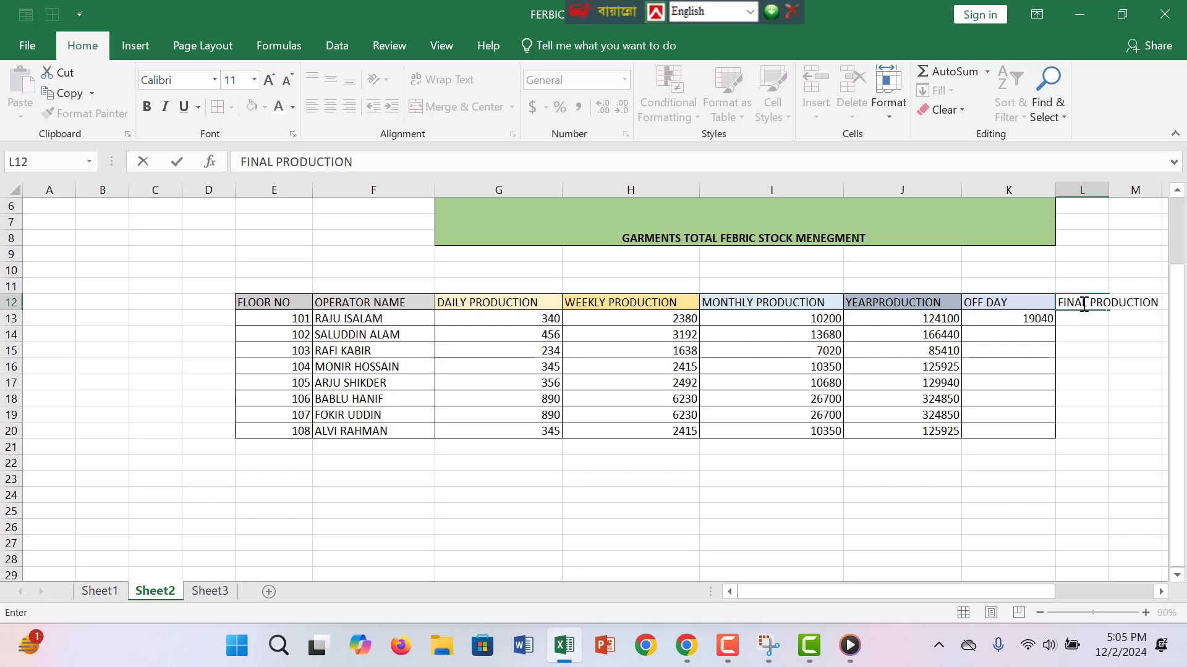
pyautogui.click(1072, 352)
pyautogui.moveTo(1109, 190); pyautogui.dragTo(1163, 206)
# - Apply cell borders to the FINAL PRODUCTION column through row 20 and shade its header light orange
pyautogui.click(1148, 306)
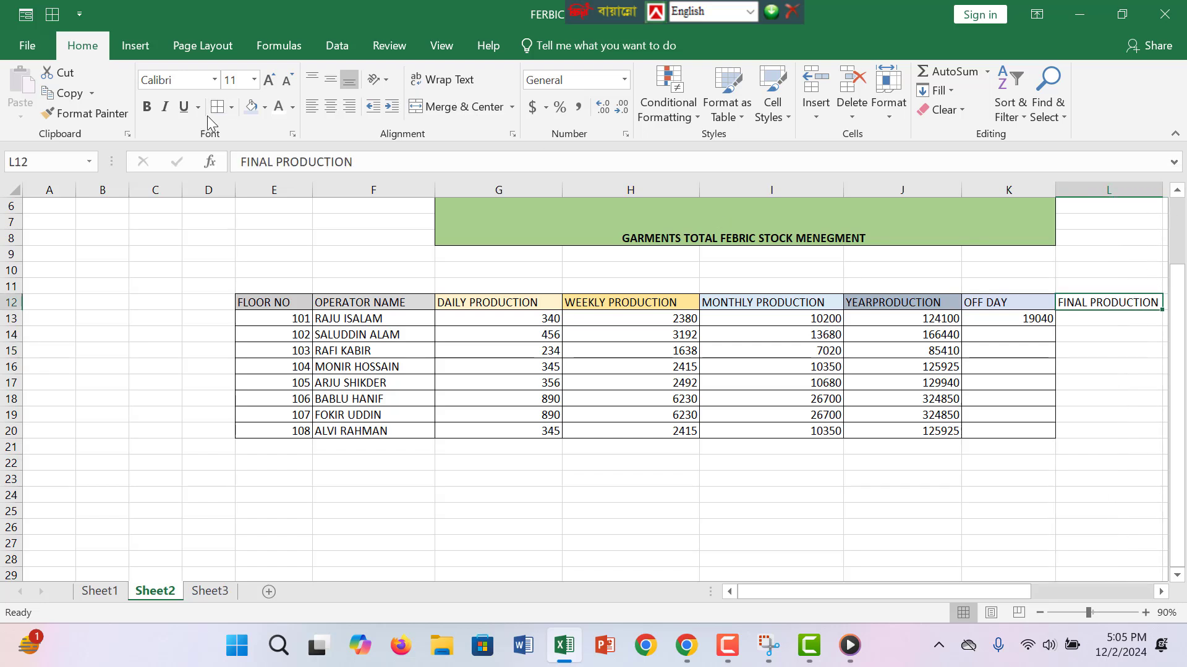
pyautogui.moveTo(1126, 316); pyautogui.dragTo(1124, 431)
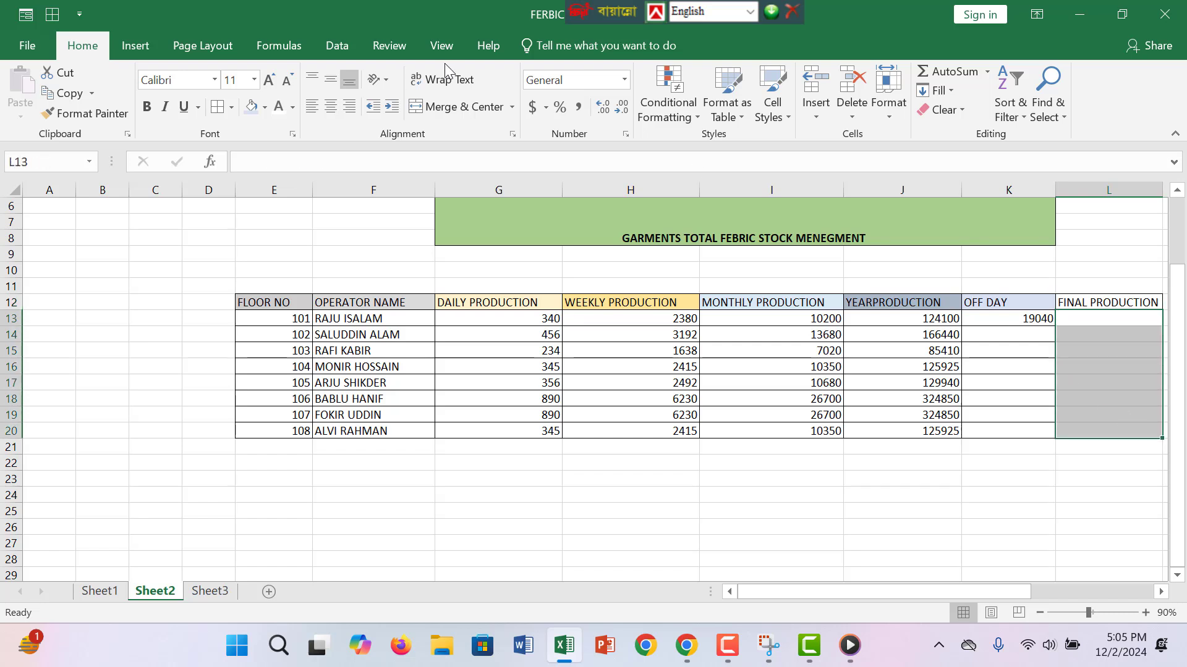
pyautogui.click(217, 108)
pyautogui.click(1095, 302)
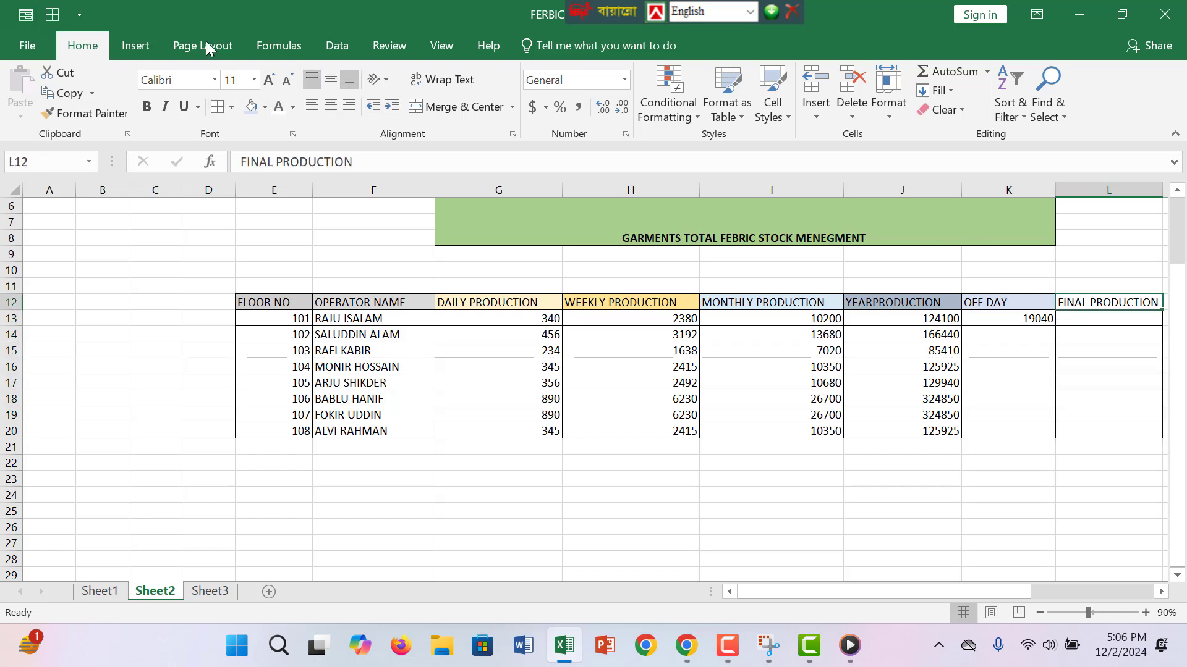
pyautogui.click(265, 108)
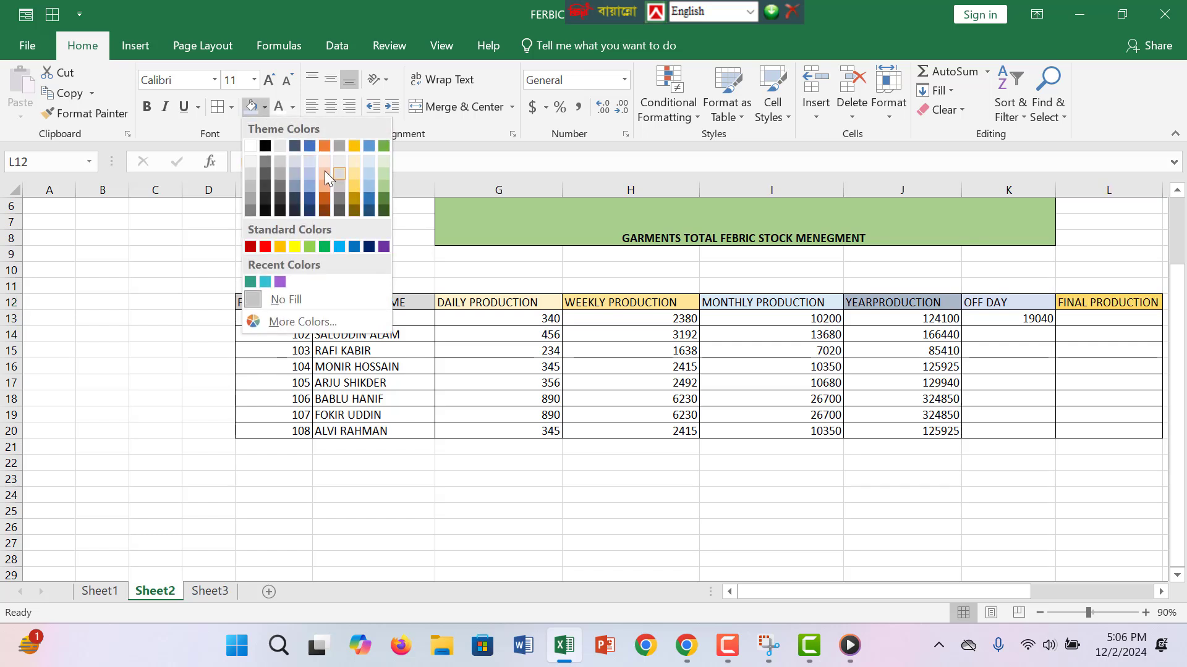
pyautogui.click(324, 171)
# - Calculate final production for floor 101 in L13 with the formula =J13-K13
pyautogui.click(1081, 319)
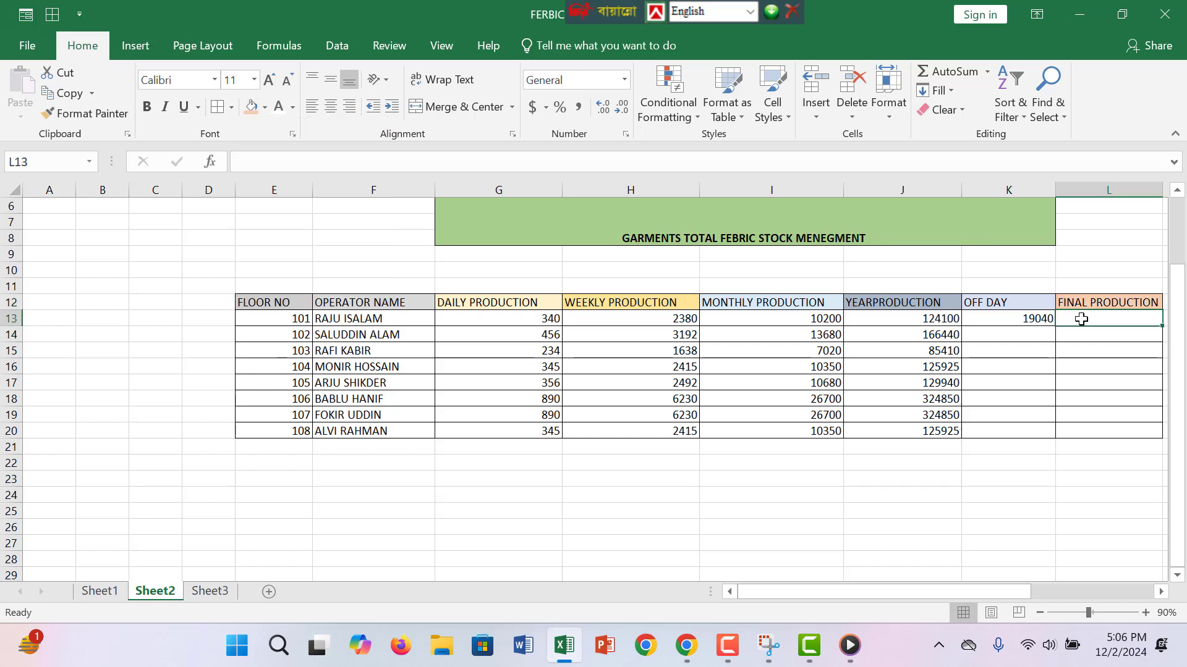
pyautogui.write('=')
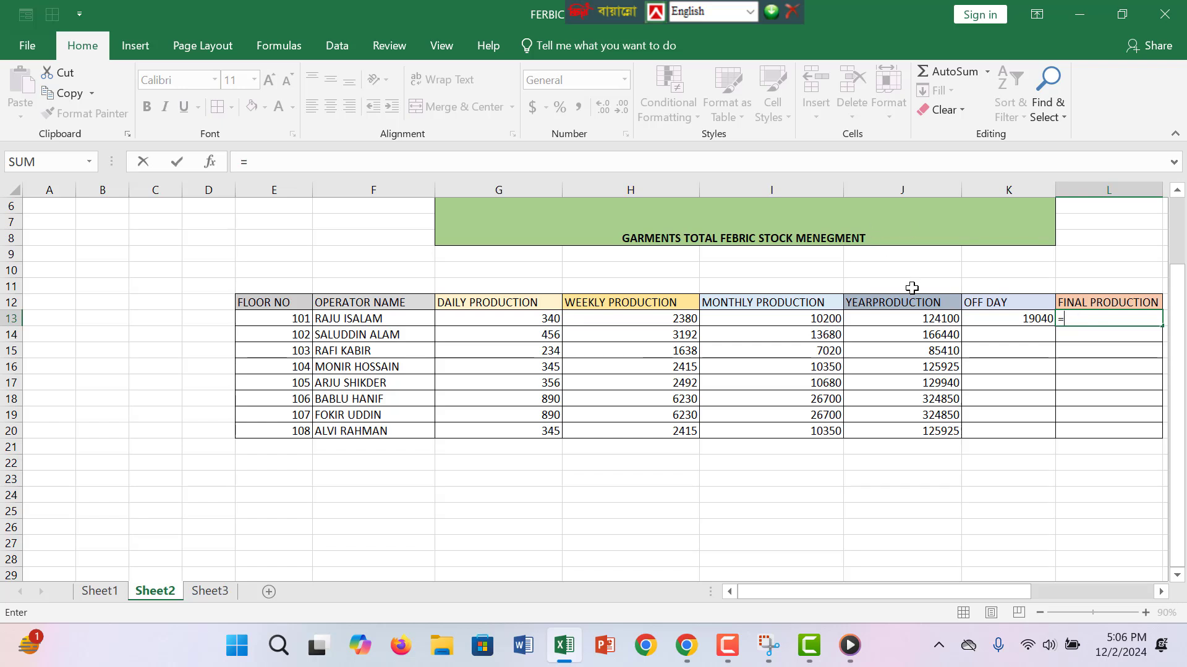
pyautogui.click(899, 320)
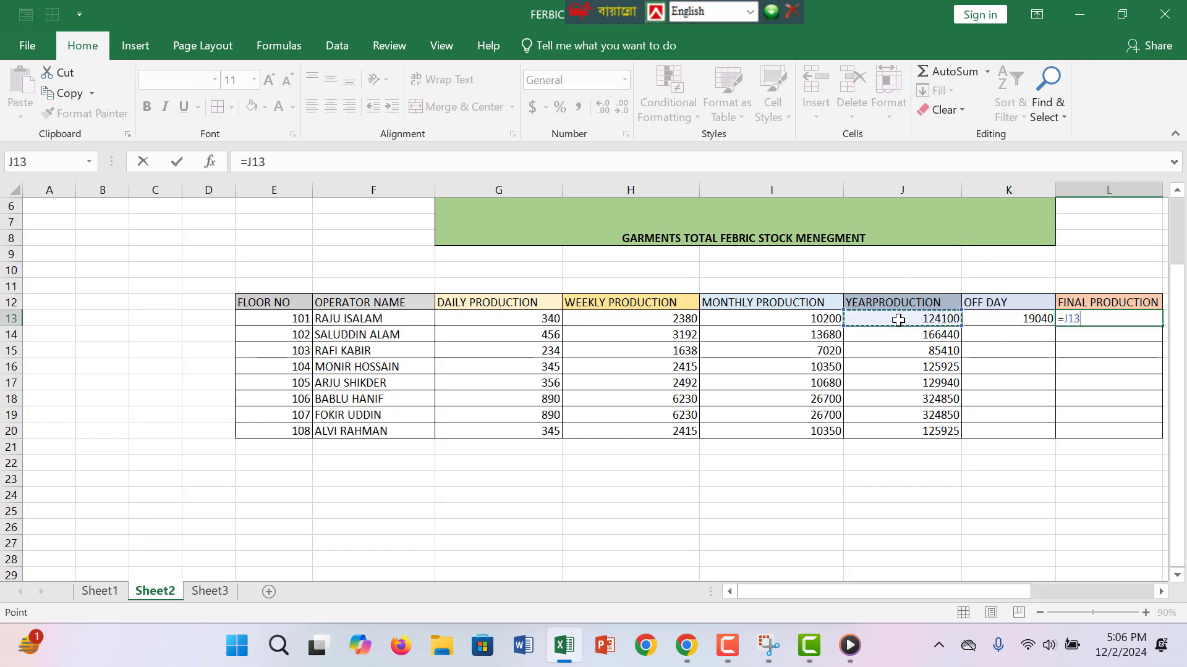
pyautogui.write('-')
pyautogui.click(985, 320)
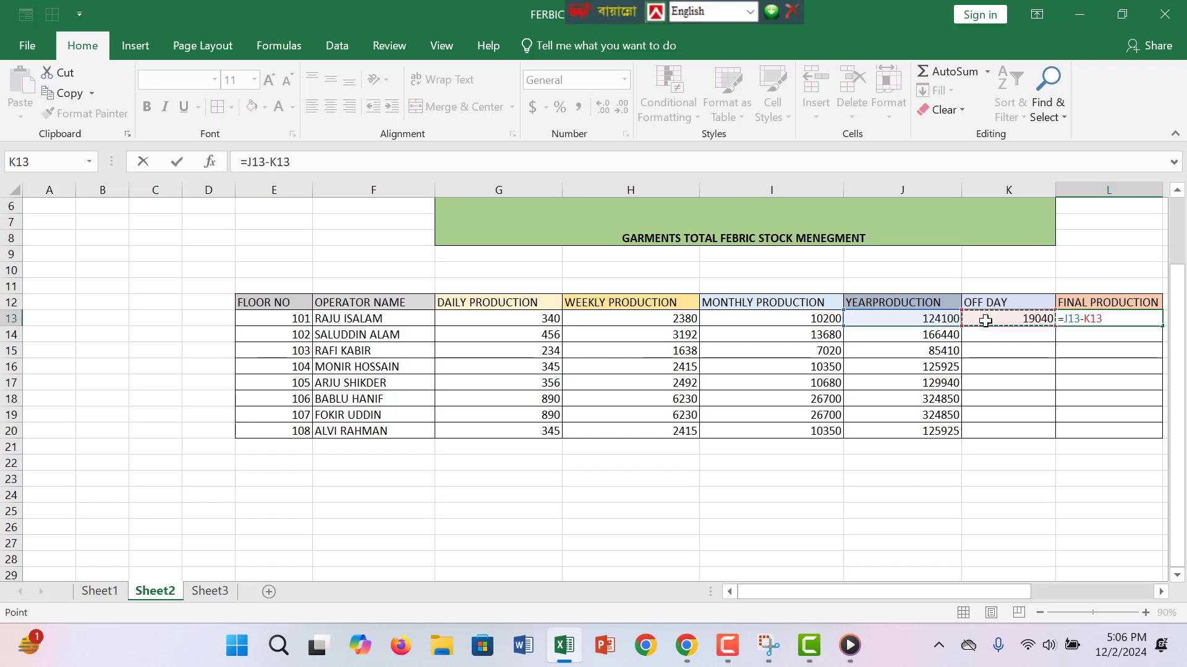
pyautogui.press('Return')
# - Fill the off-day formula down to K20 and the final production formula down to L20
pyautogui.click(1036, 317)
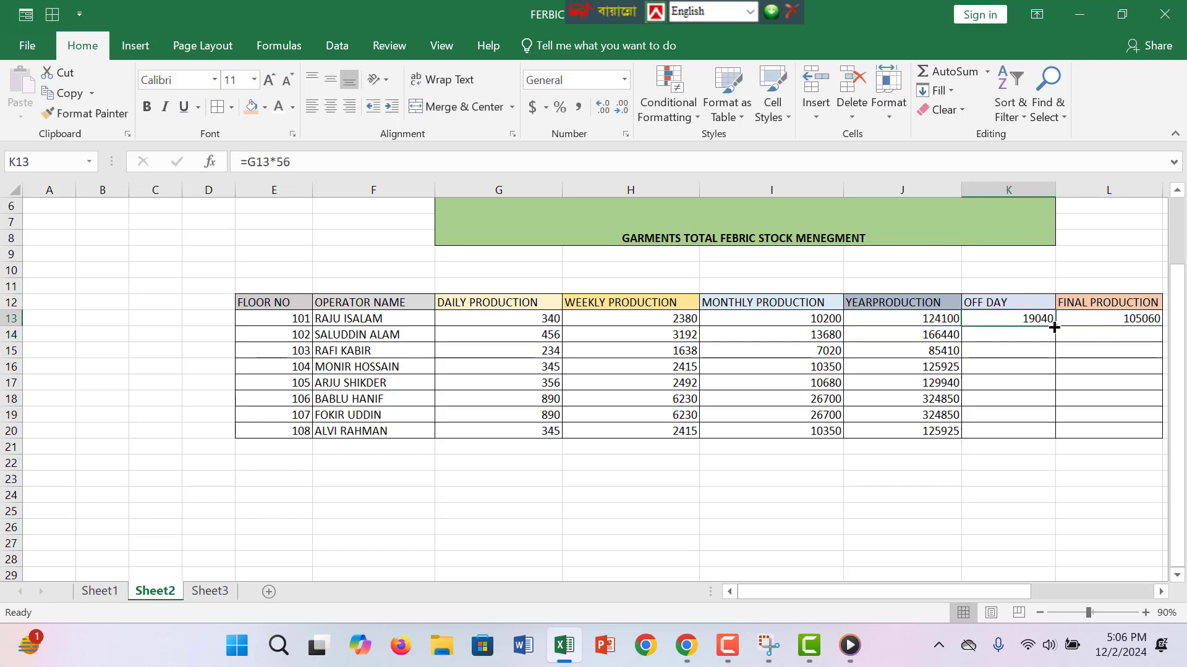
pyautogui.moveTo(1054, 327); pyautogui.dragTo(1057, 440)
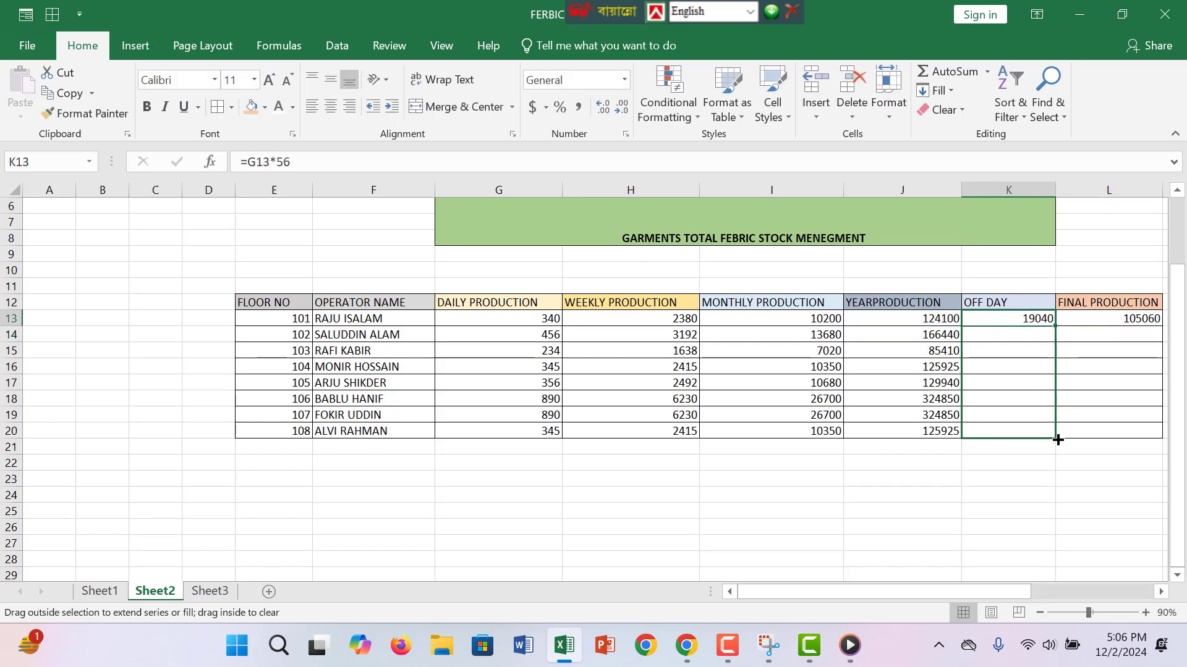
pyautogui.click(1139, 315)
pyautogui.moveTo(1161, 326); pyautogui.dragTo(1144, 432)
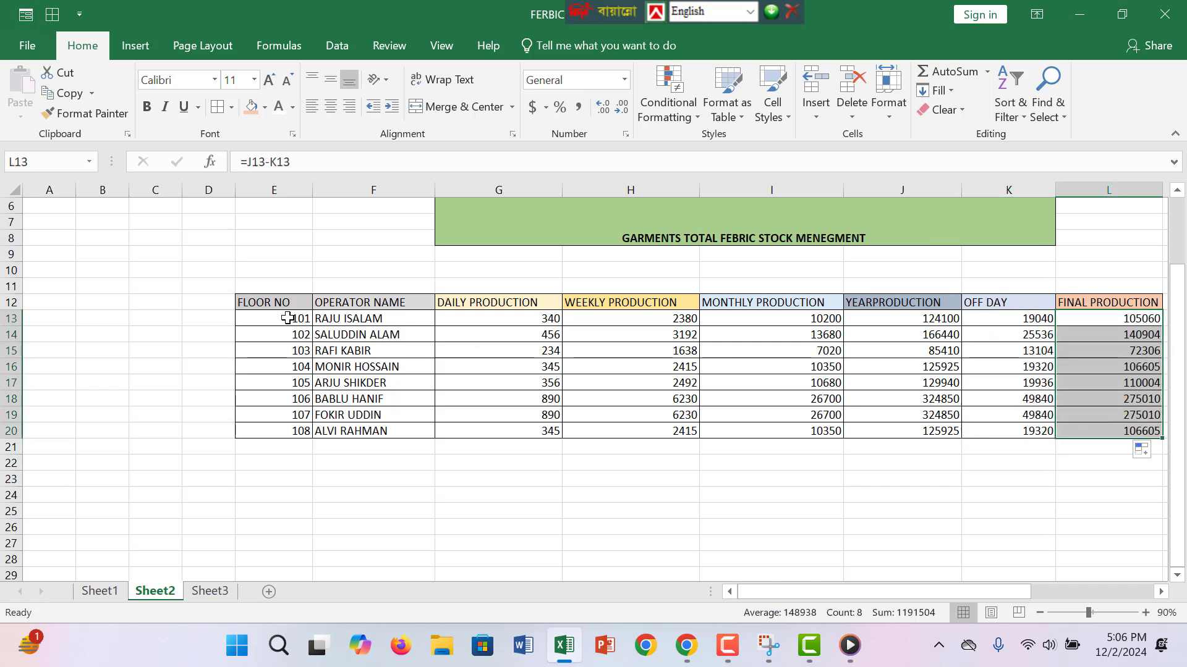
# - Make all table data in E13:L20 bold
pyautogui.moveTo(287, 318); pyautogui.dragTo(1080, 432)
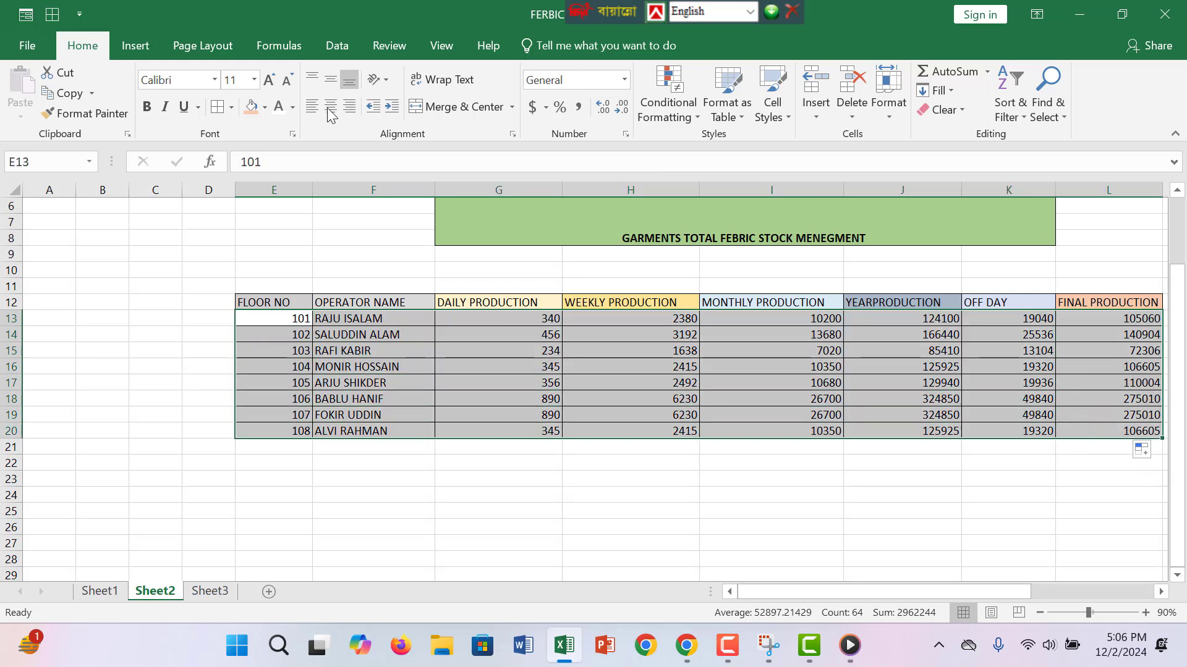
pyautogui.click(147, 106)
pyautogui.click(689, 424)
pyautogui.click(295, 301)
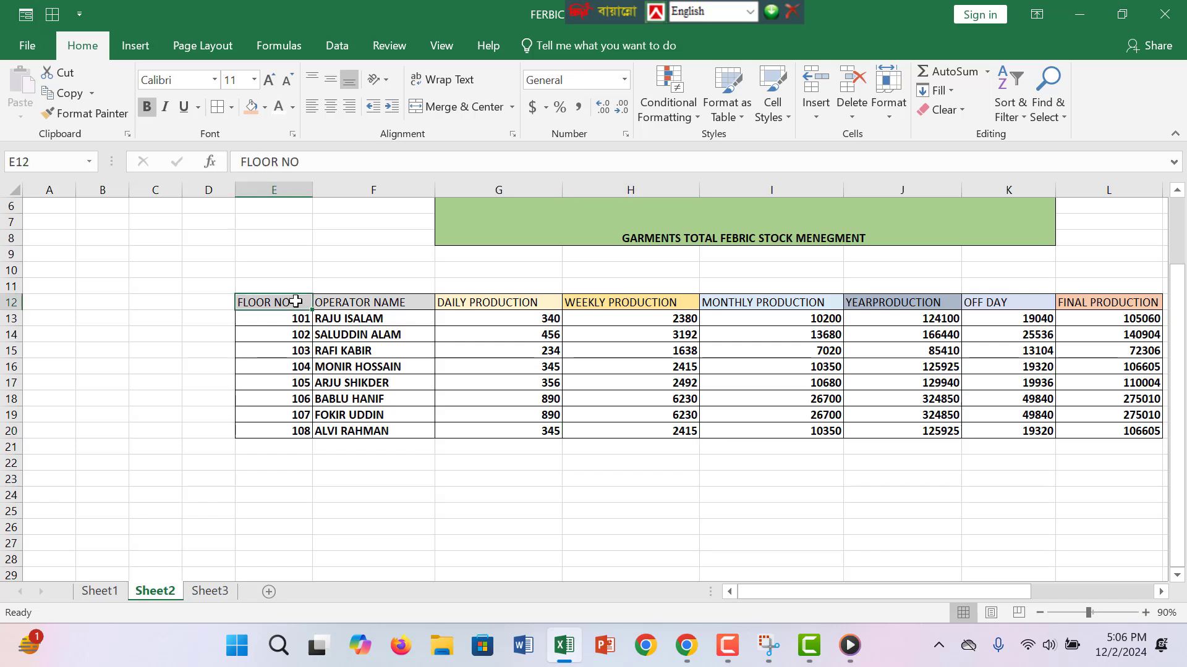
pyautogui.moveTo(942, 590); pyautogui.dragTo(953, 589)
pyautogui.click(744, 225)
pyautogui.click(265, 254)
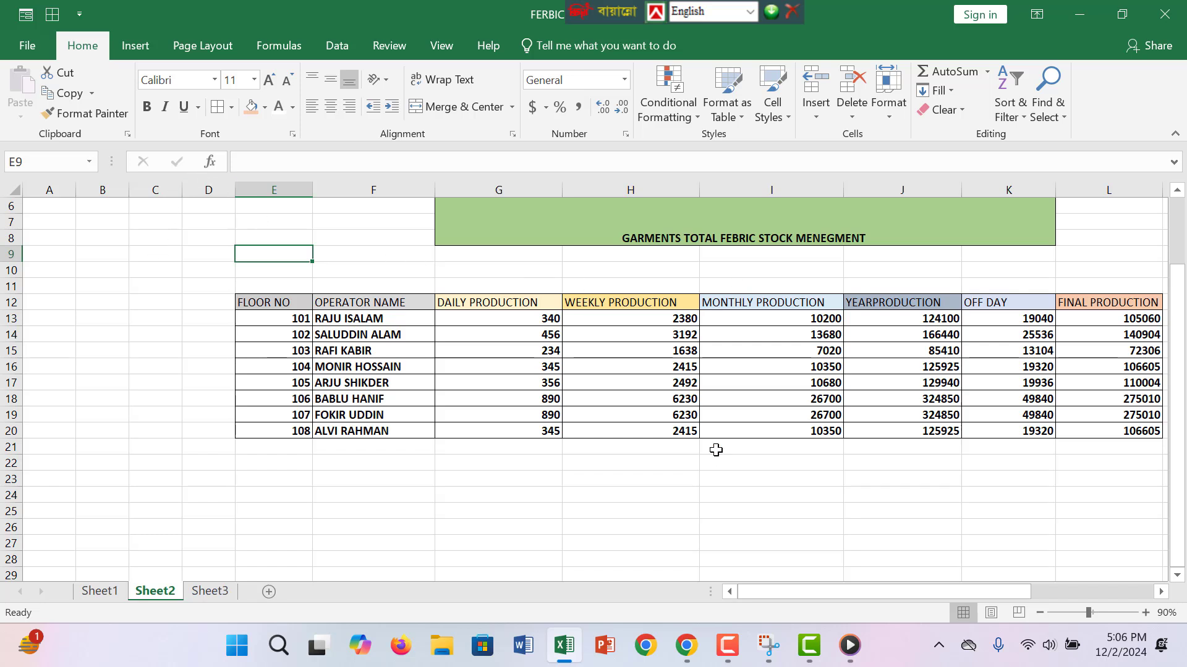
pyautogui.click(728, 662)
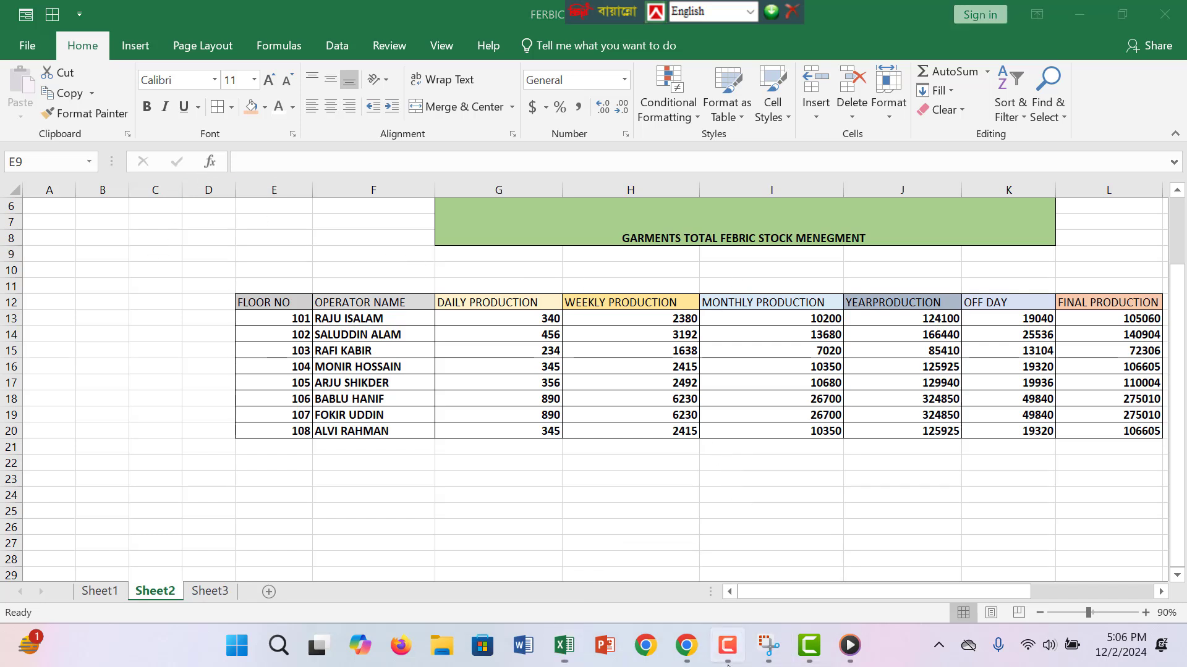
# - Enter the label AVERAGE in cell F23 below the production table
pyautogui.moveTo(705, 641)
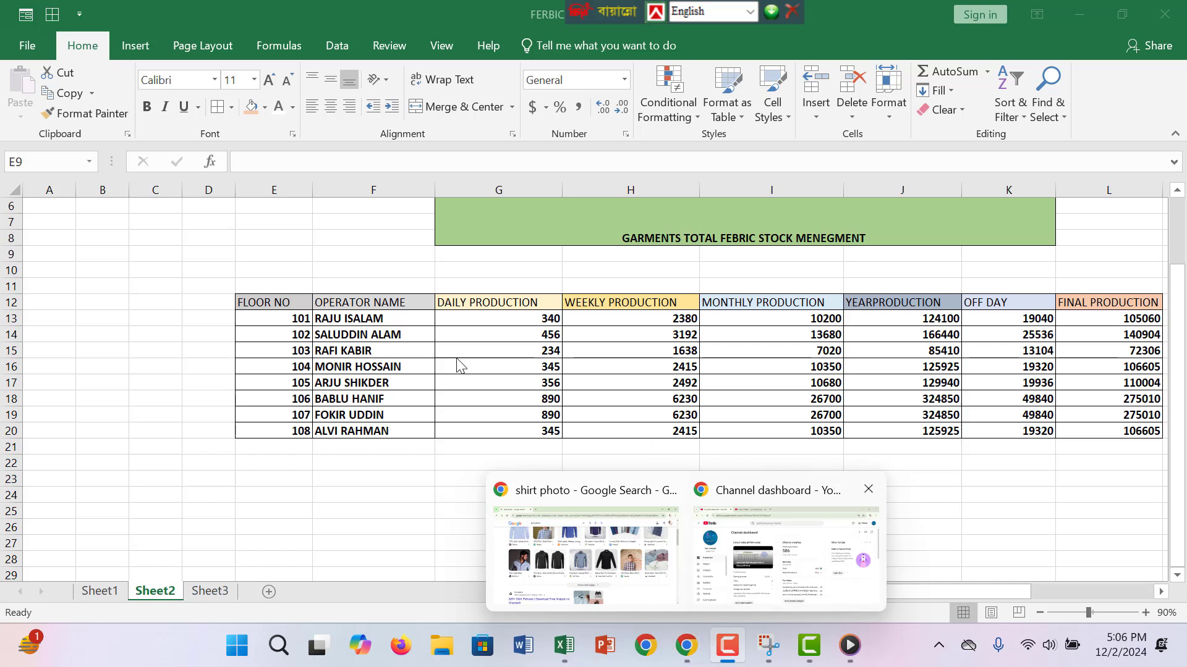
pyautogui.click(671, 303)
pyautogui.click(402, 477)
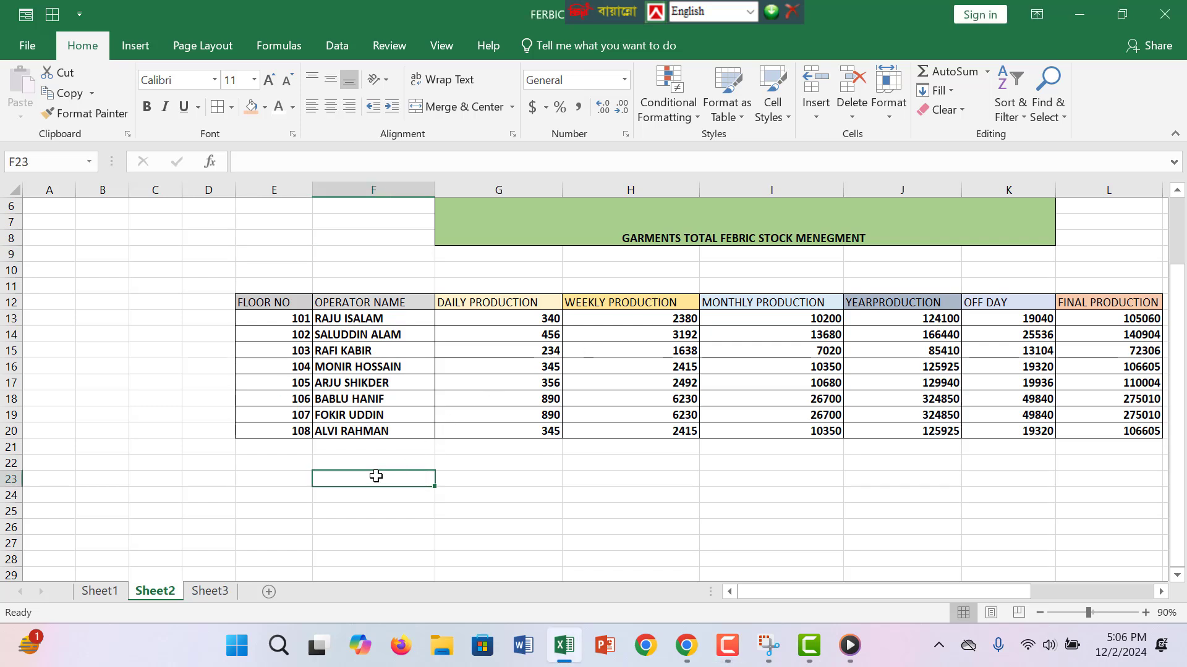
pyautogui.write('AV')
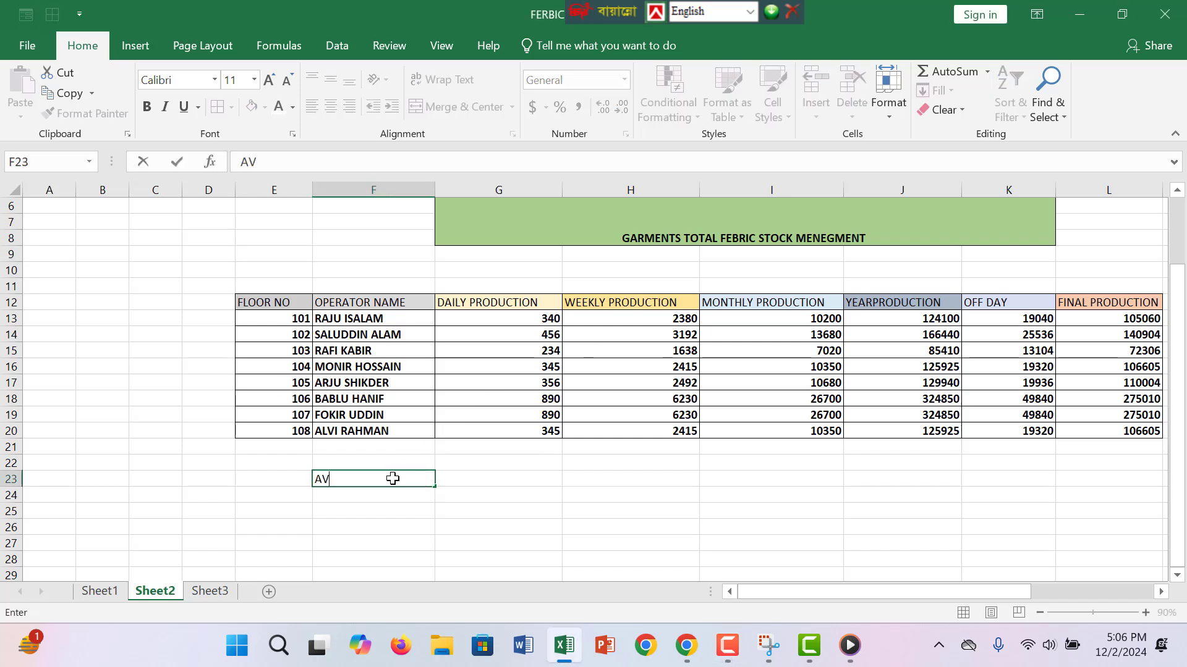
pyautogui.write('ERAGE')
pyautogui.press('Return')
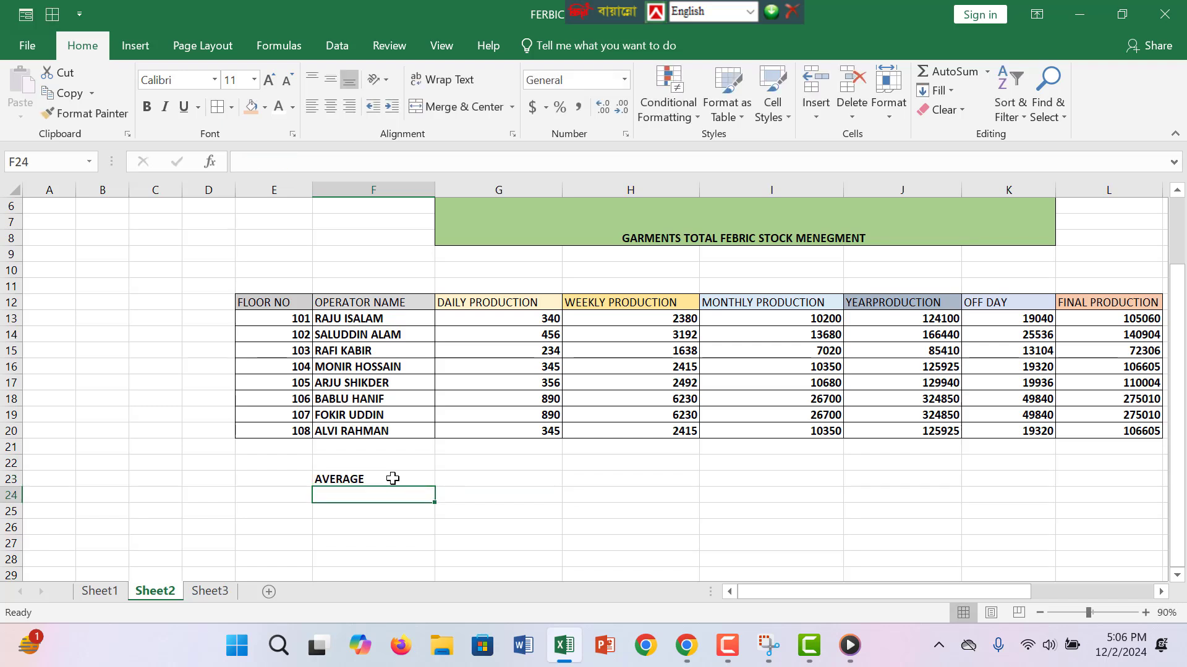
pyautogui.click(393, 479)
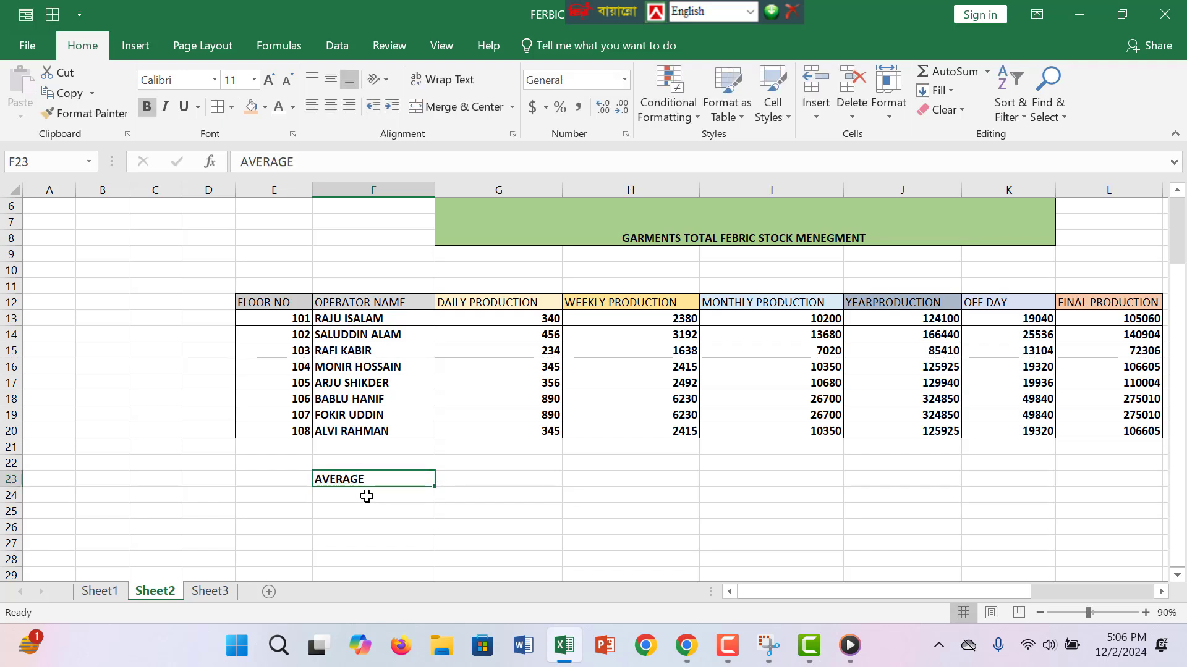
# - Enter the label DAMAGE PRODUCTION in cell F24 under the AVERAGE label
pyautogui.doubleClick(365, 494)
pyautogui.write('TOT')
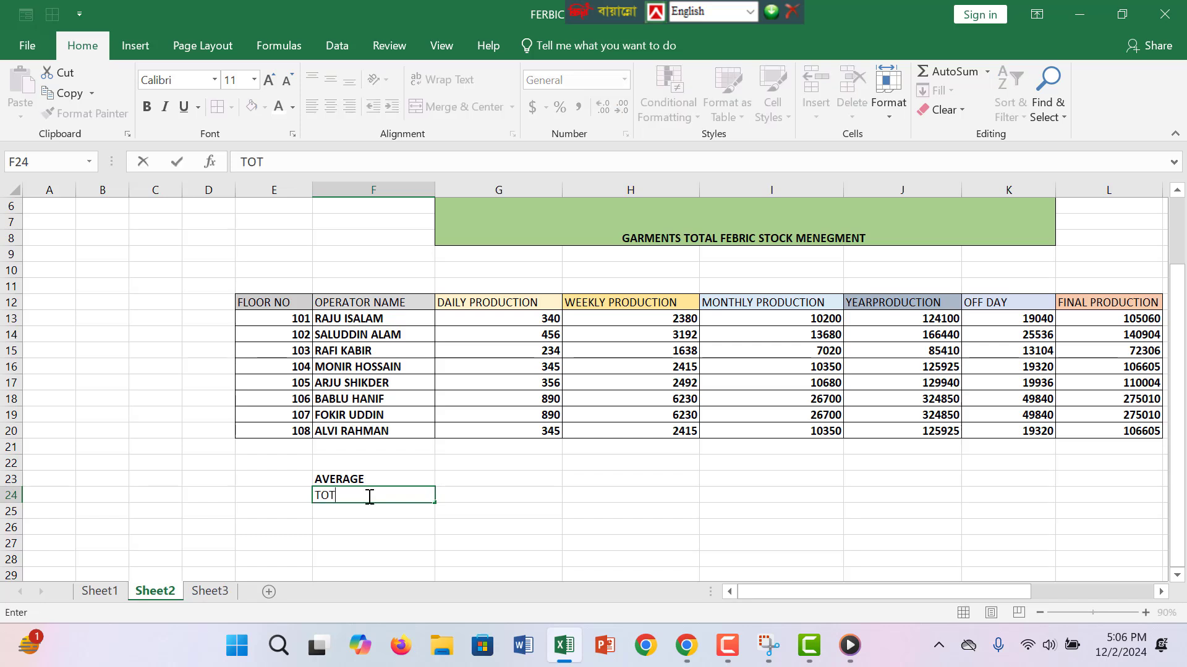
pyautogui.press('BackSpace')
pyautogui.press('BackSpace')
pyautogui.press('BackSpace')
pyautogui.write('DAMAGE ')
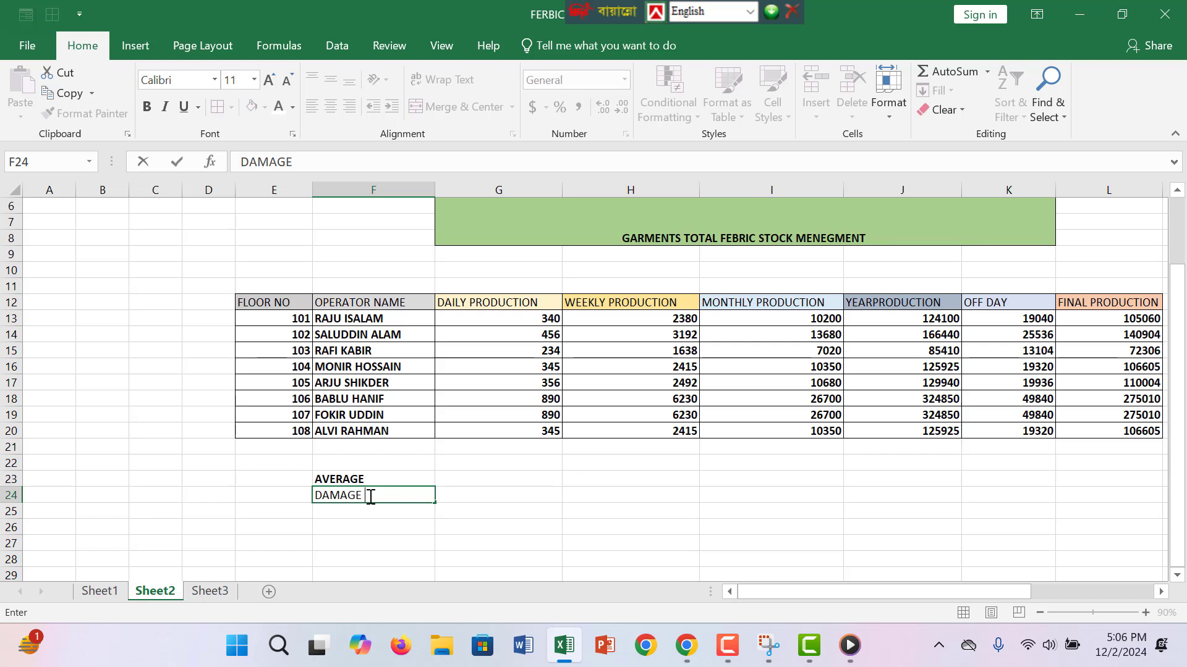
pyautogui.write('PRODUCTION')
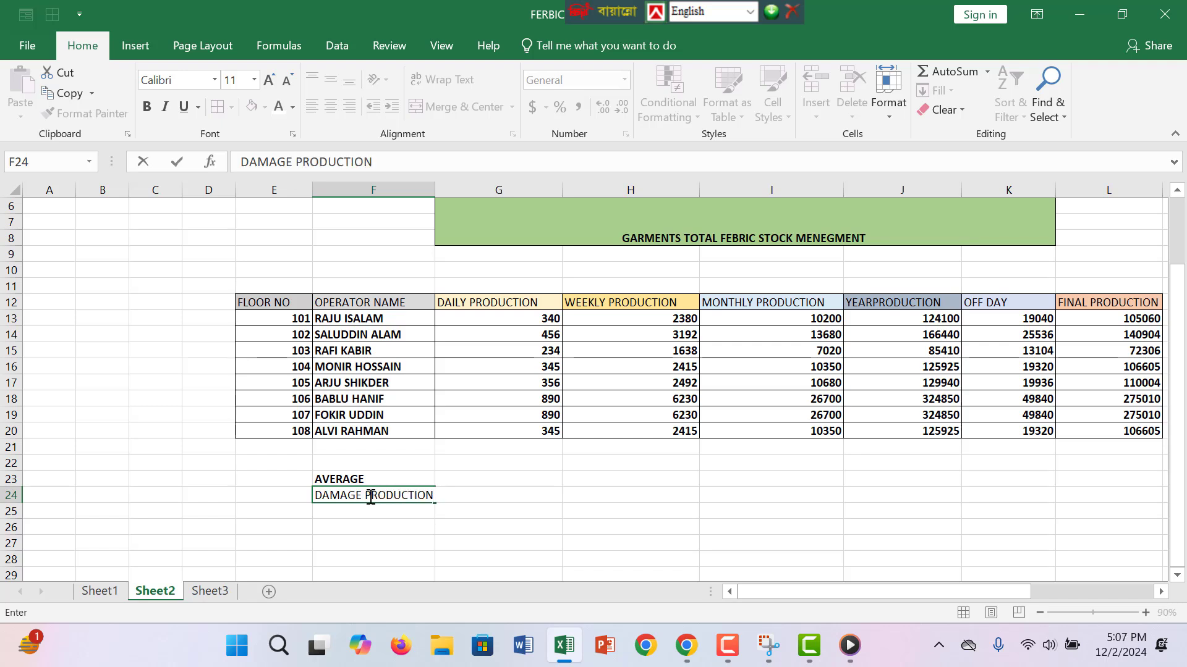
pyautogui.press('Return')
# - Make the DAMAGE PRODUCTION label bold and widen column F so the text fits
pyautogui.click(407, 498)
pyautogui.hotkey('ctrl', 'b')
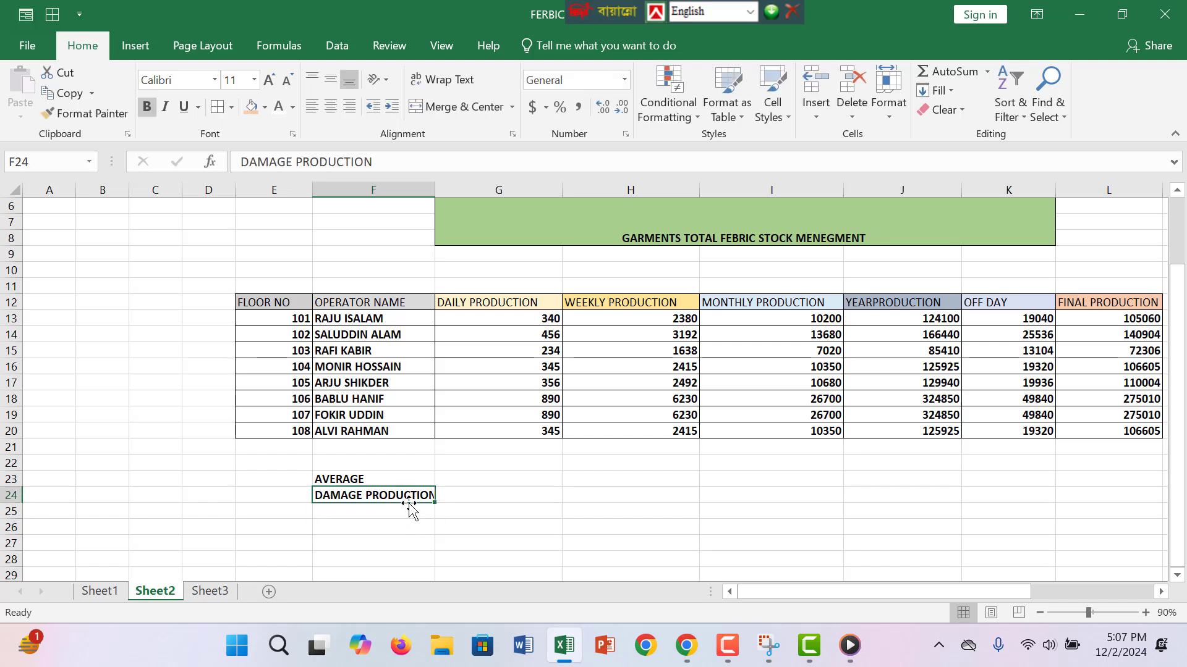
pyautogui.moveTo(434, 193); pyautogui.dragTo(455, 196)
pyautogui.click(583, 529)
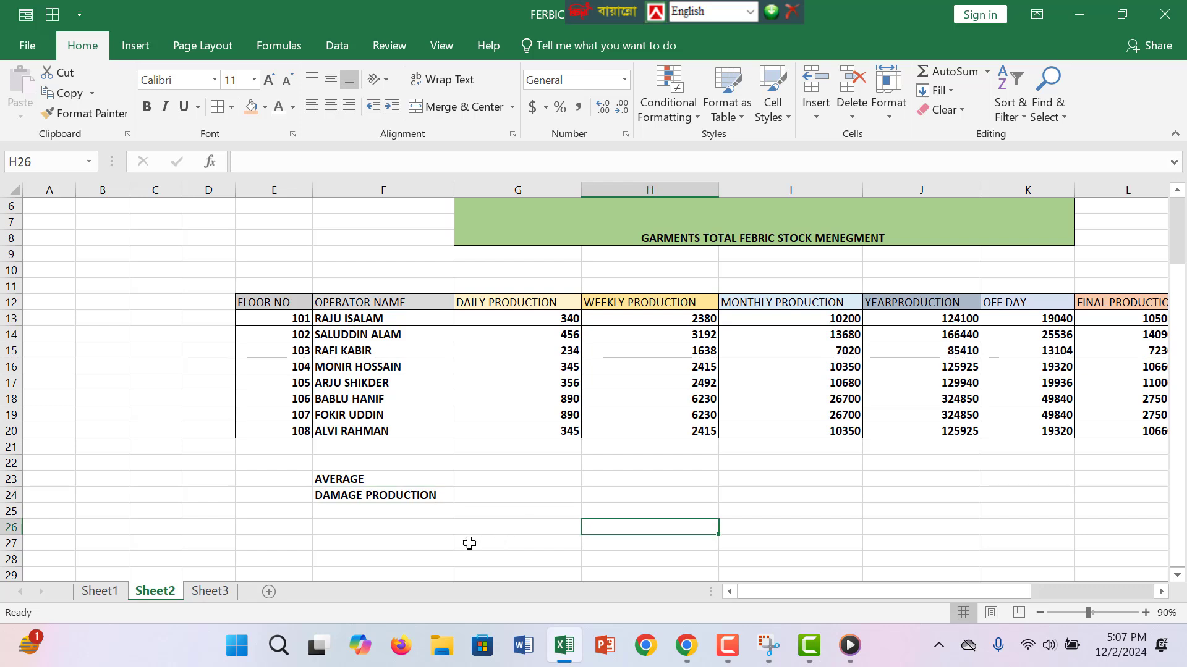
# - Enter the label PROCESS ON FINAL PRODUCTION in cell H24
pyautogui.click(681, 499)
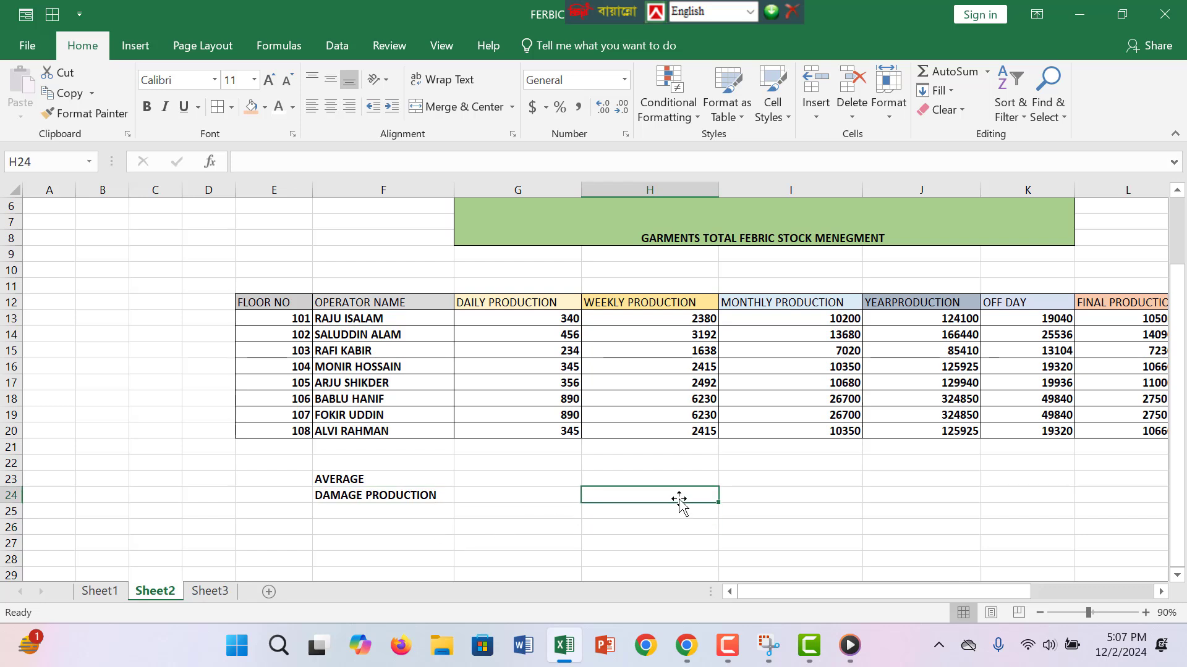
pyautogui.write('PROD')
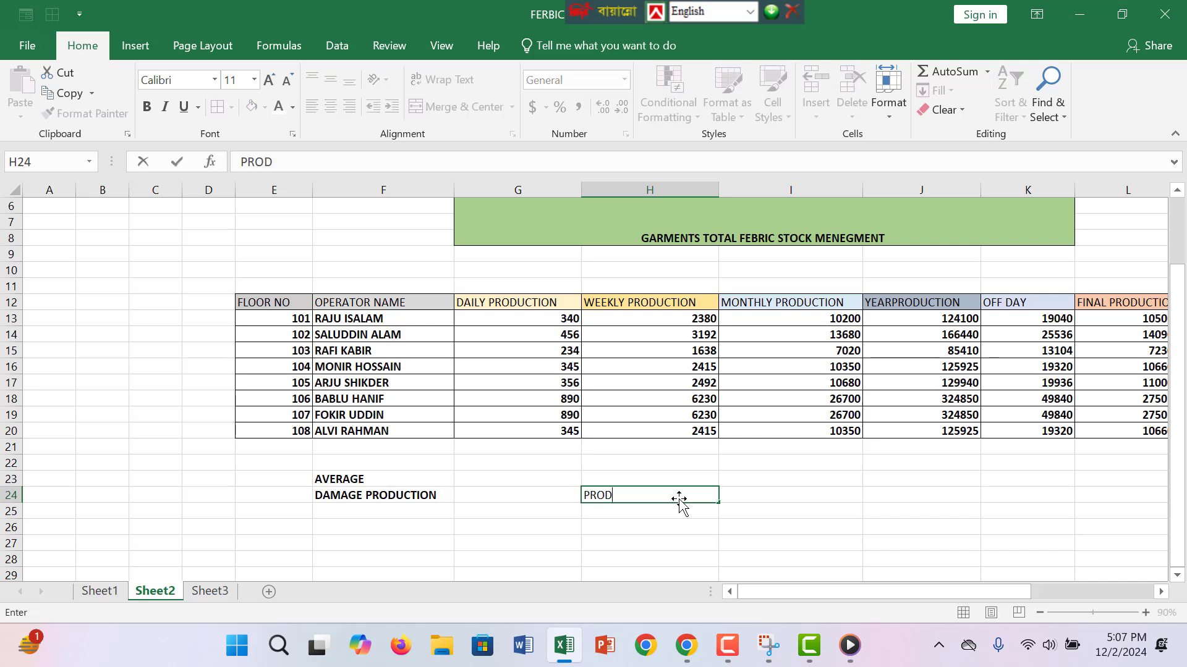
pyautogui.write('D')
pyautogui.press('BackSpace')
pyautogui.press('BackSpace')
pyautogui.write('CESS ON FINA')
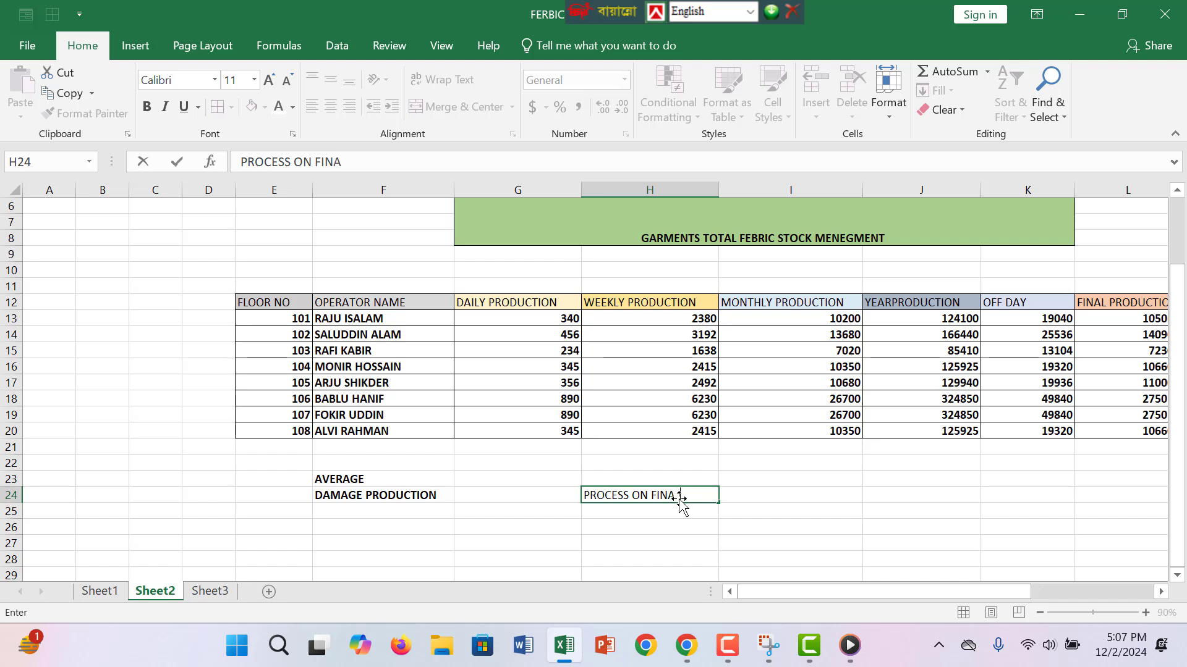
pyautogui.write('L PRODUCTION')
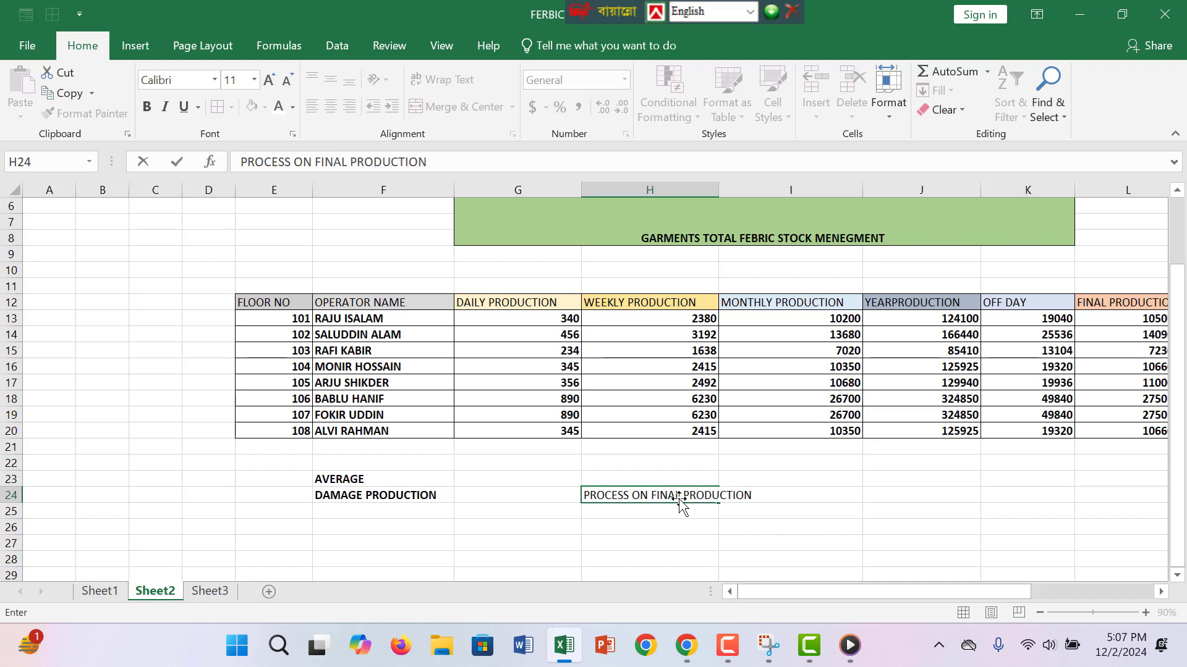
pyautogui.click(660, 538)
# - Merge and center the PROCESS ON FINAL PRODUCTION label across H24:I24 and make it bold
pyautogui.moveTo(625, 495); pyautogui.dragTo(727, 496)
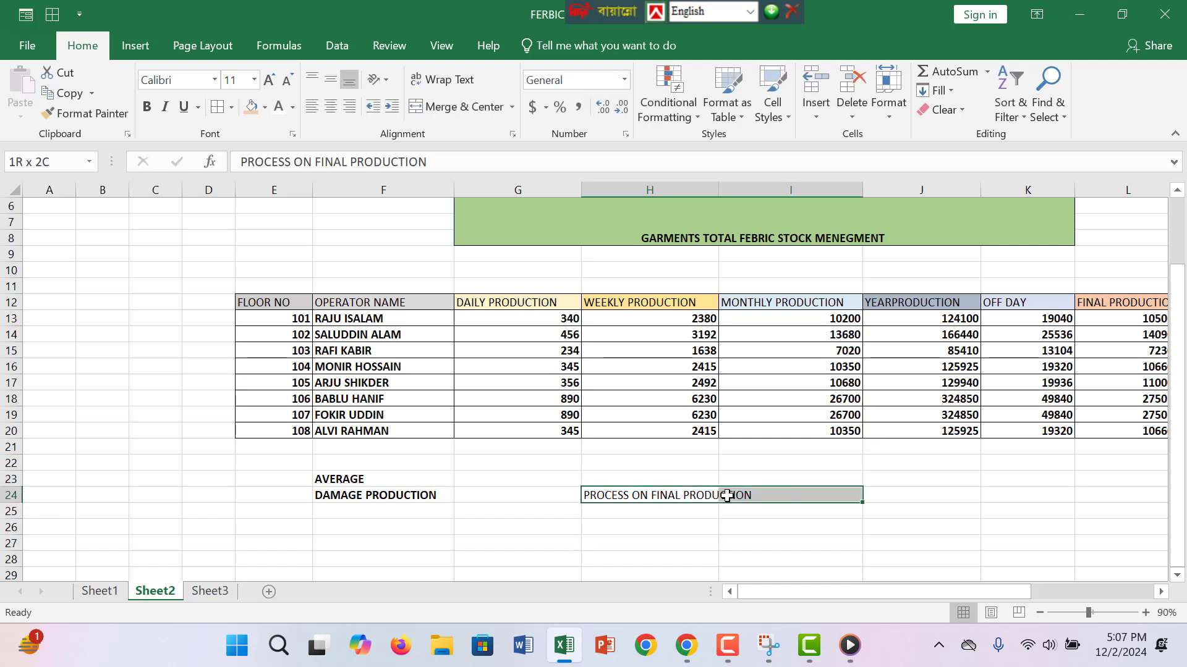
pyautogui.click(725, 495)
pyautogui.moveTo(645, 495); pyautogui.dragTo(721, 493)
pyautogui.click(465, 100)
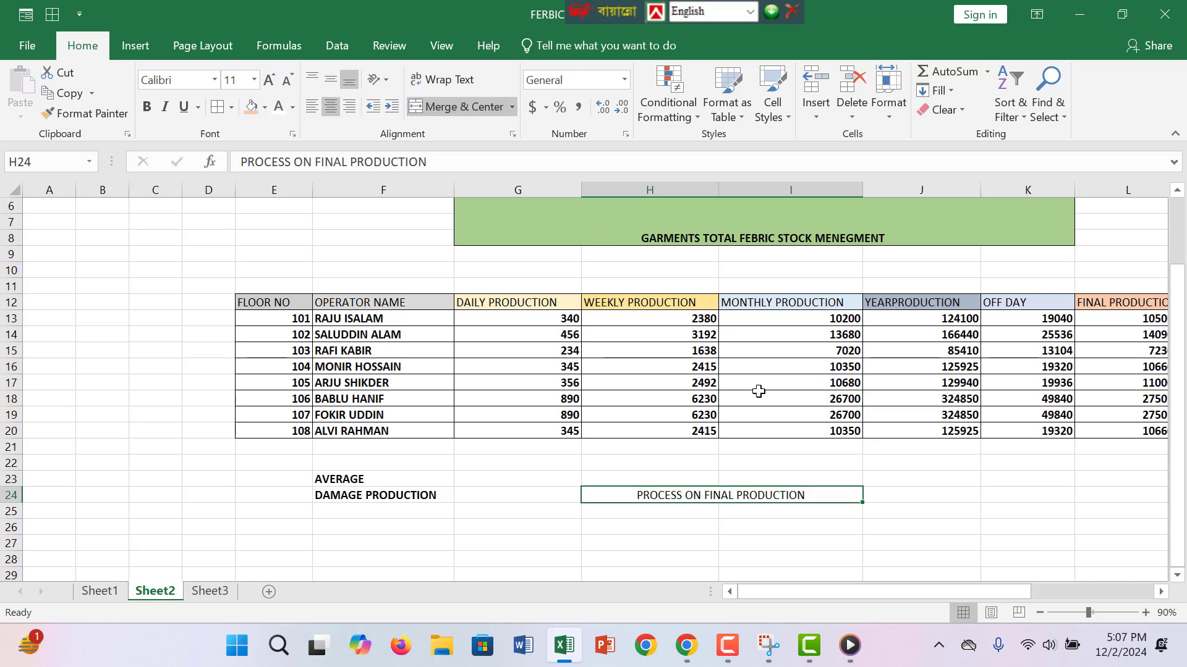
pyautogui.click(885, 501)
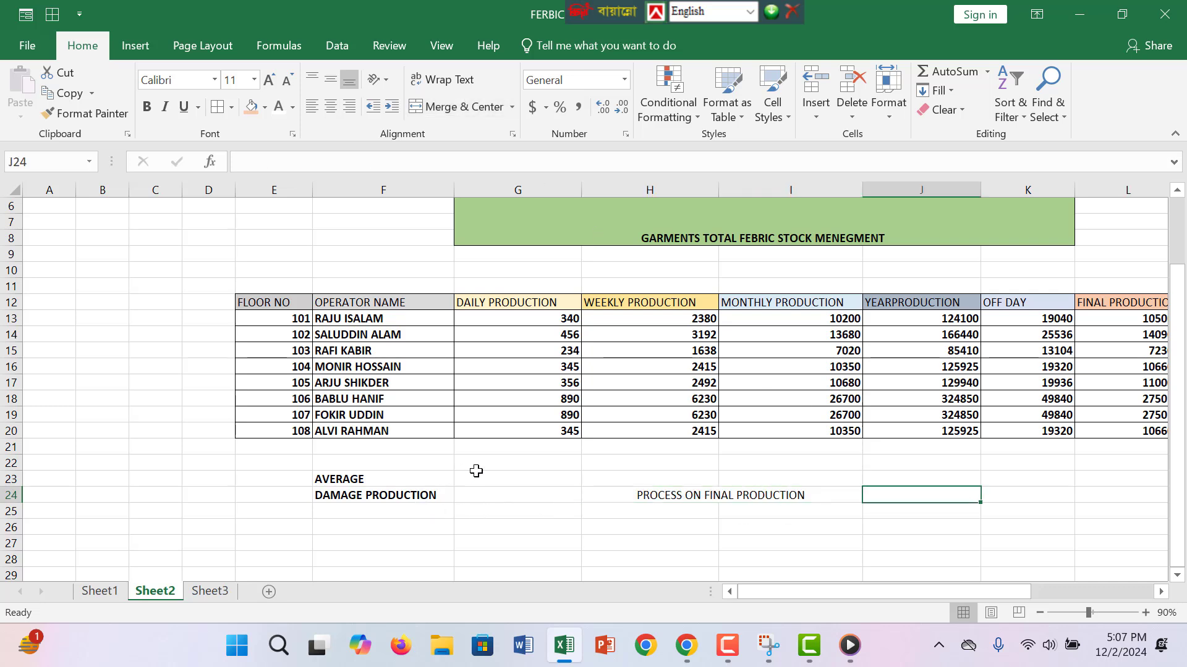
pyautogui.click(707, 498)
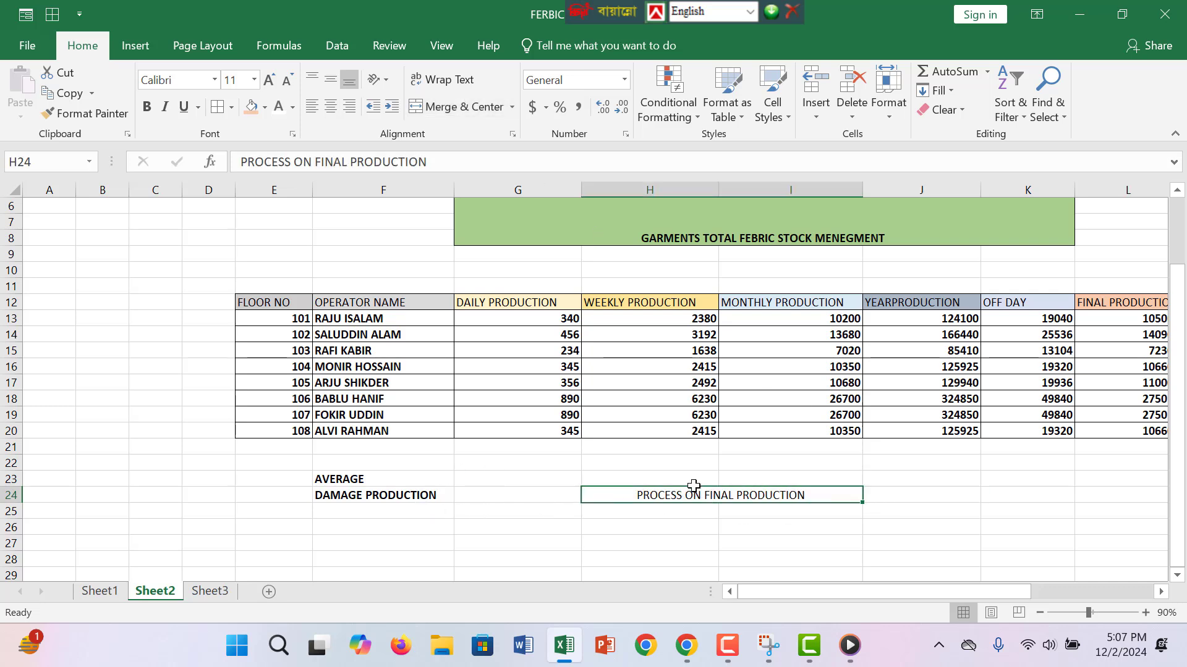
pyautogui.click(147, 106)
# - Try to calculate the average final production in G23 with the formula =L13:L20/100
pyautogui.click(495, 479)
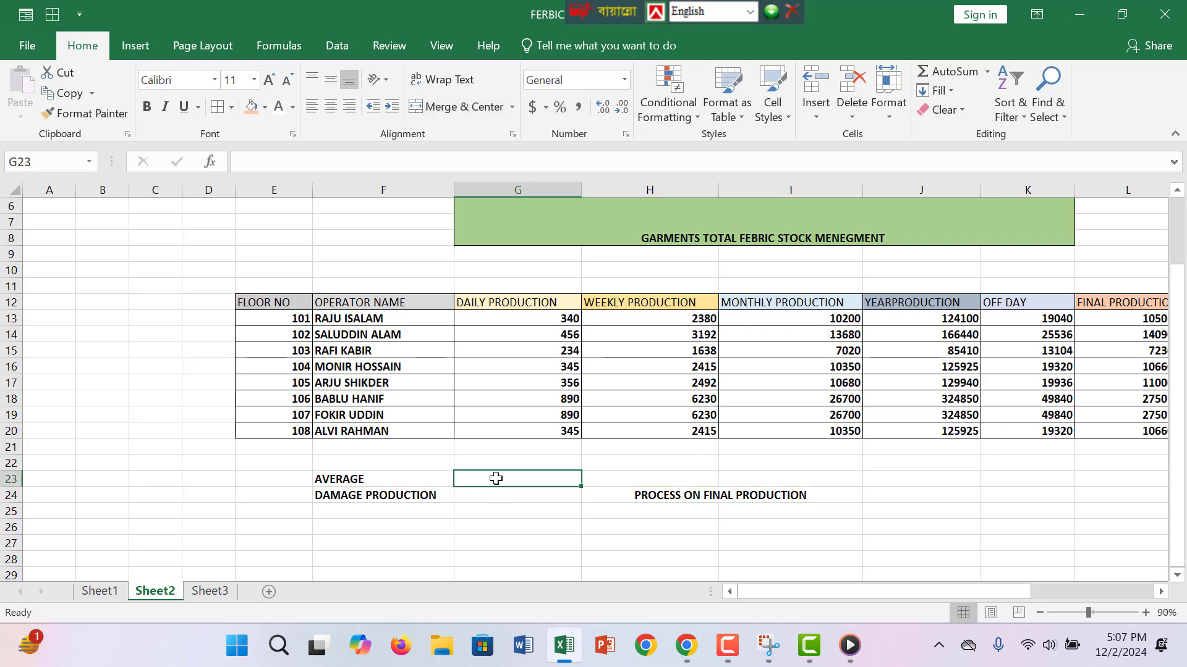
pyautogui.write('=')
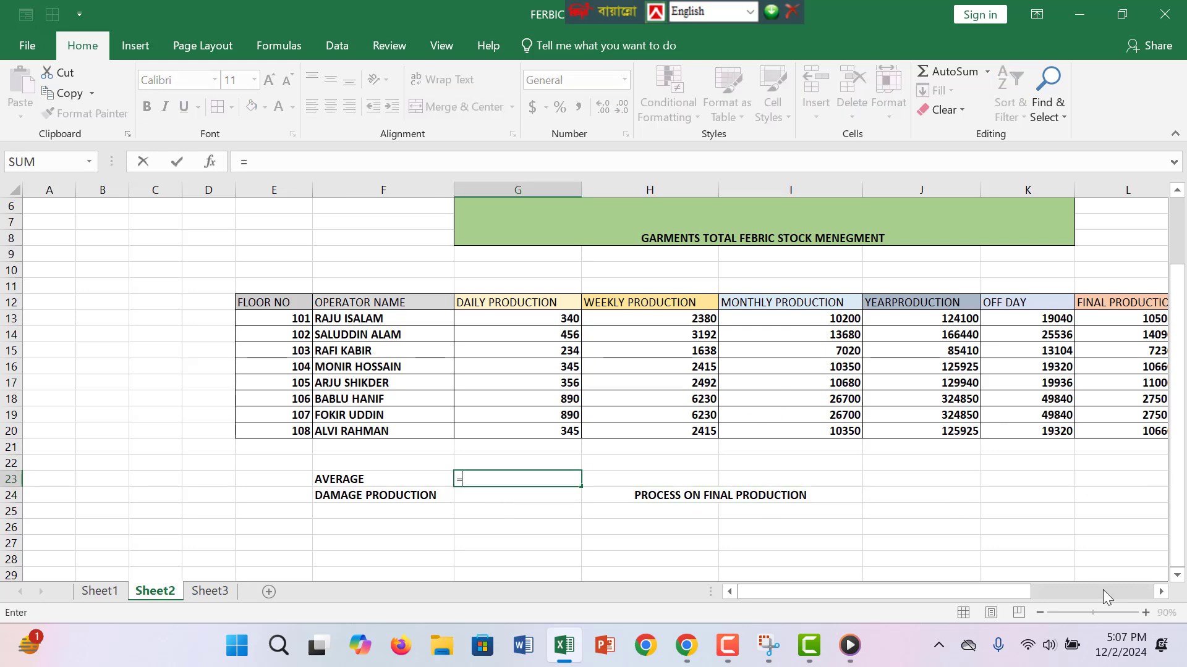
pyautogui.moveTo(1002, 596); pyautogui.dragTo(1029, 593)
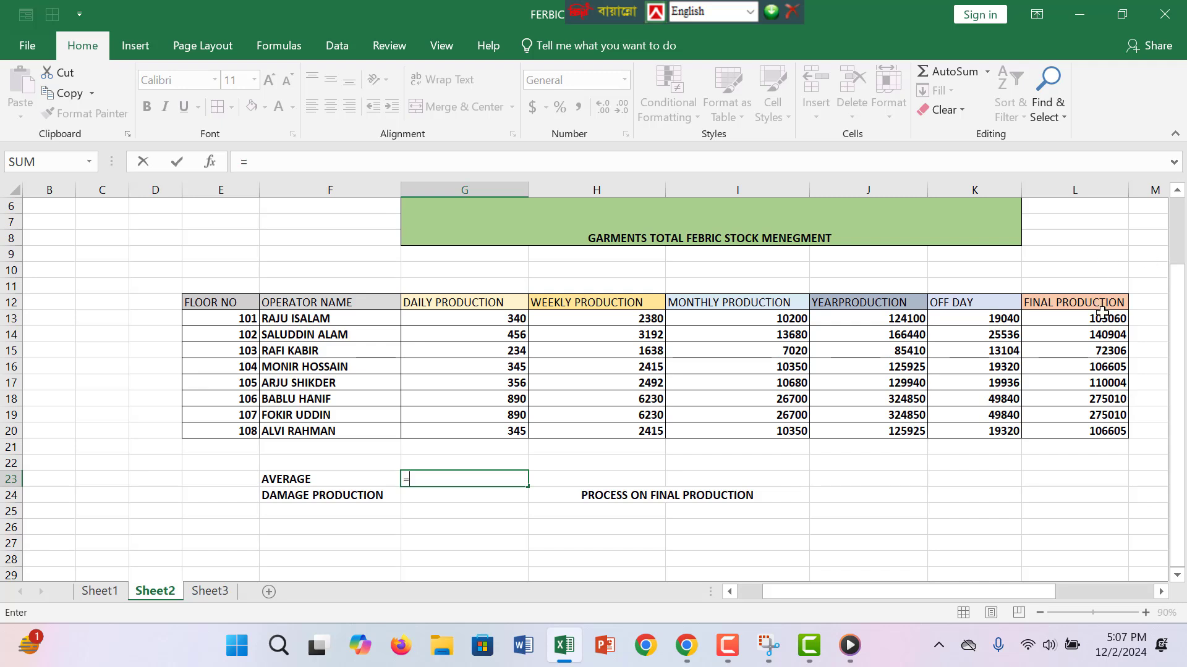
pyautogui.moveTo(1102, 318); pyautogui.dragTo(1103, 433)
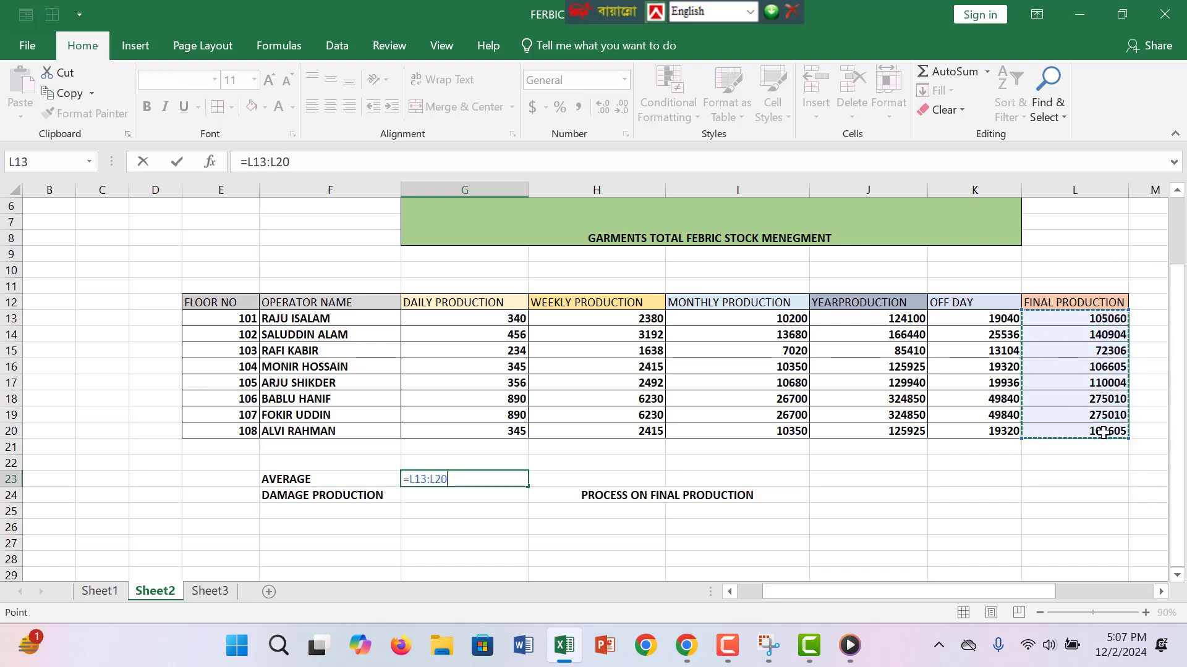
pyautogui.write('/')
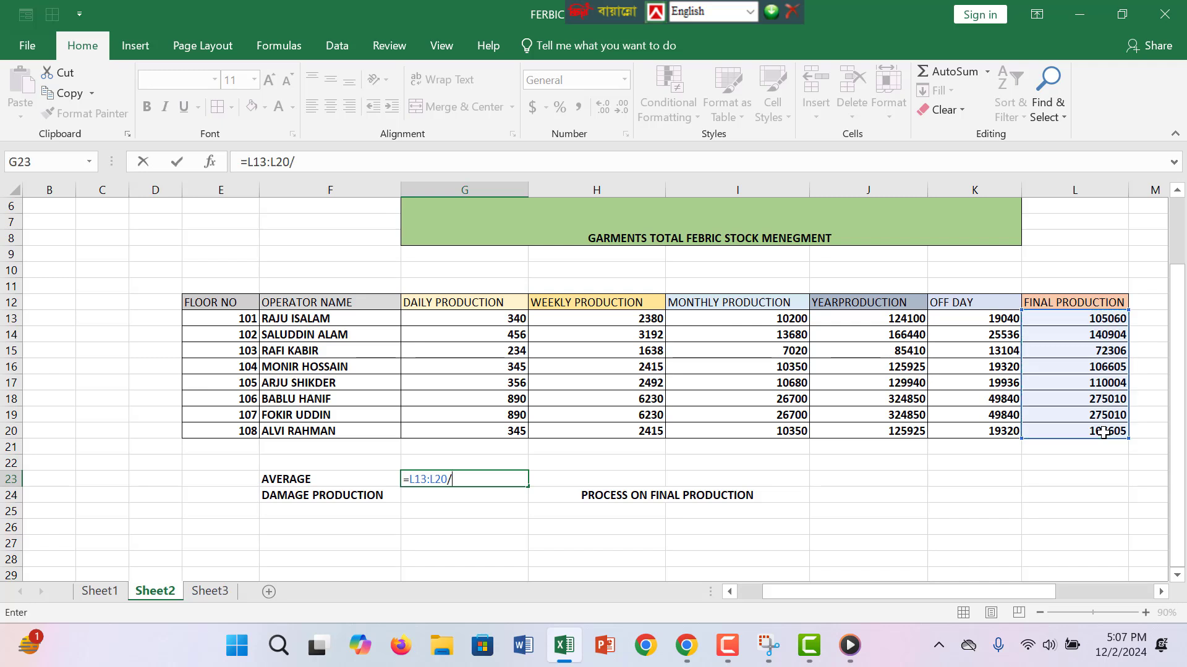
pyautogui.write('100')
pyautogui.press('Return')
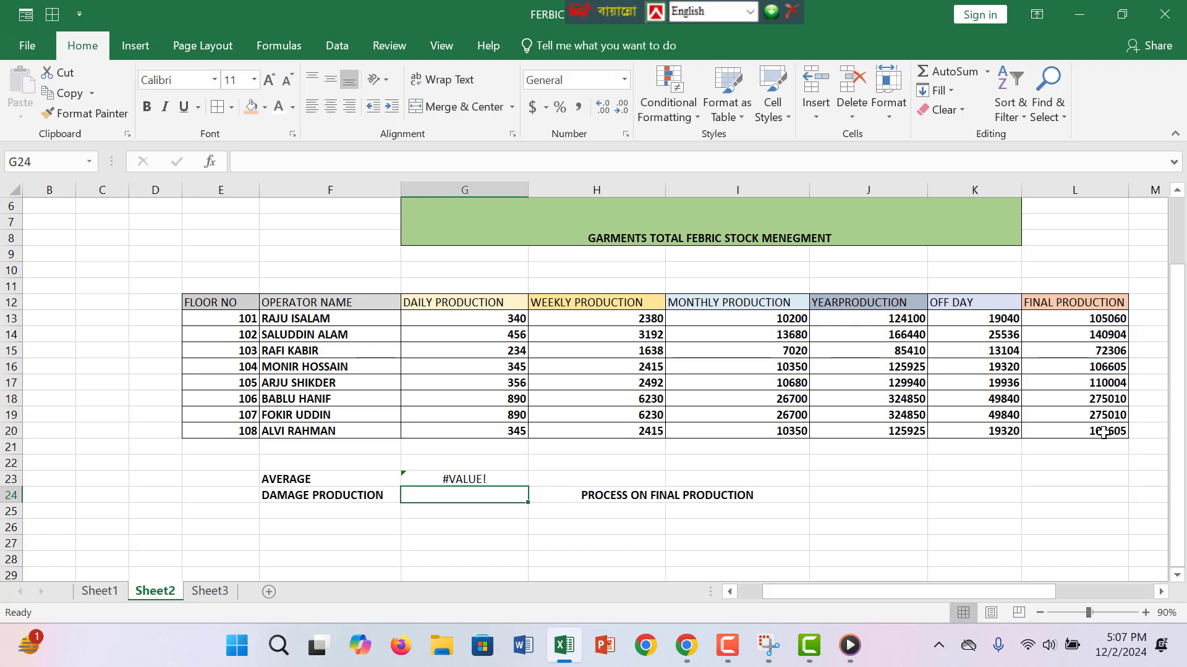
# - Replace the formula in G23 with =AVERAGE(L13:L20/10) over the final production values
pyautogui.click(491, 478)
pyautogui.doubleClick(491, 478)
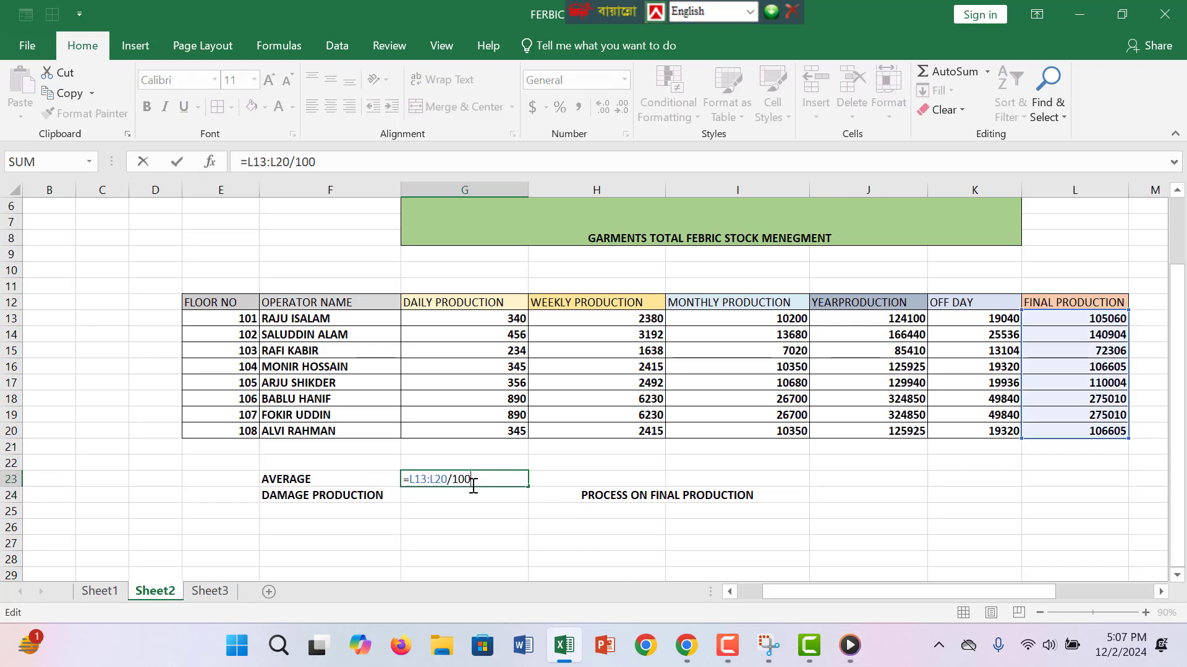
pyautogui.press('BackSpace')
pyautogui.press('BackSpace')
pyautogui.press('BackSpace')
pyautogui.press('BackSpace')
pyautogui.press('BackSpace')
pyautogui.press('BackSpace')
pyautogui.press('BackSpace')
pyautogui.press('BackSpace')
pyautogui.press('BackSpace')
pyautogui.press('BackSpace')
pyautogui.press('BackSpace')
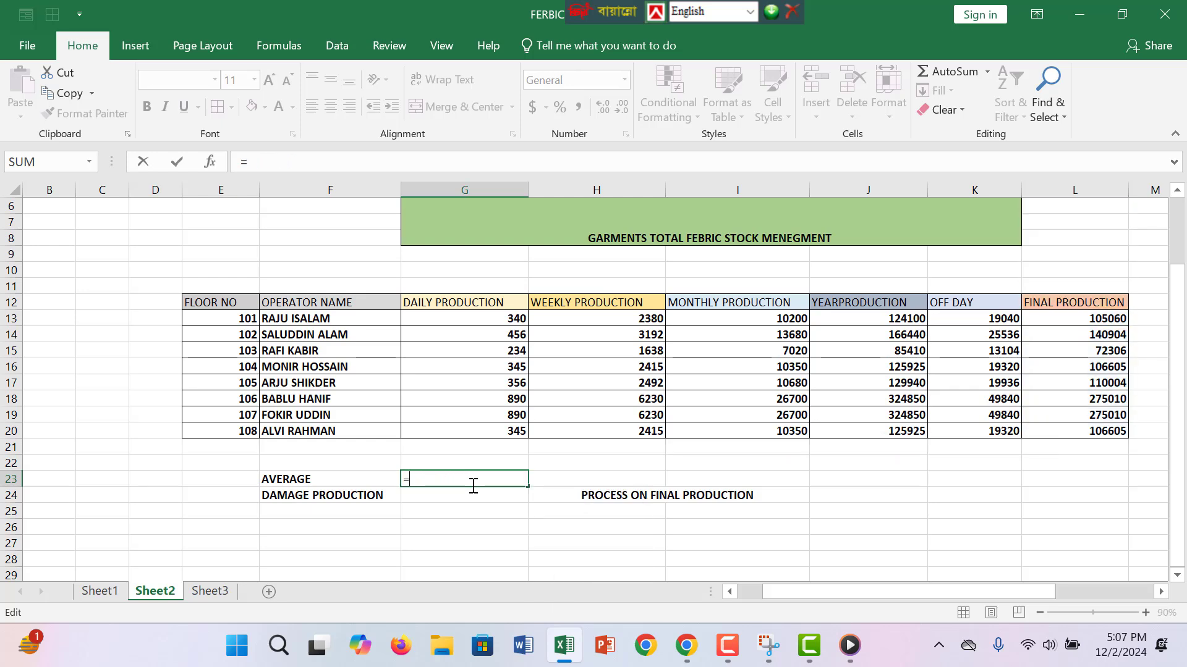
pyautogui.write('AVERAGE')
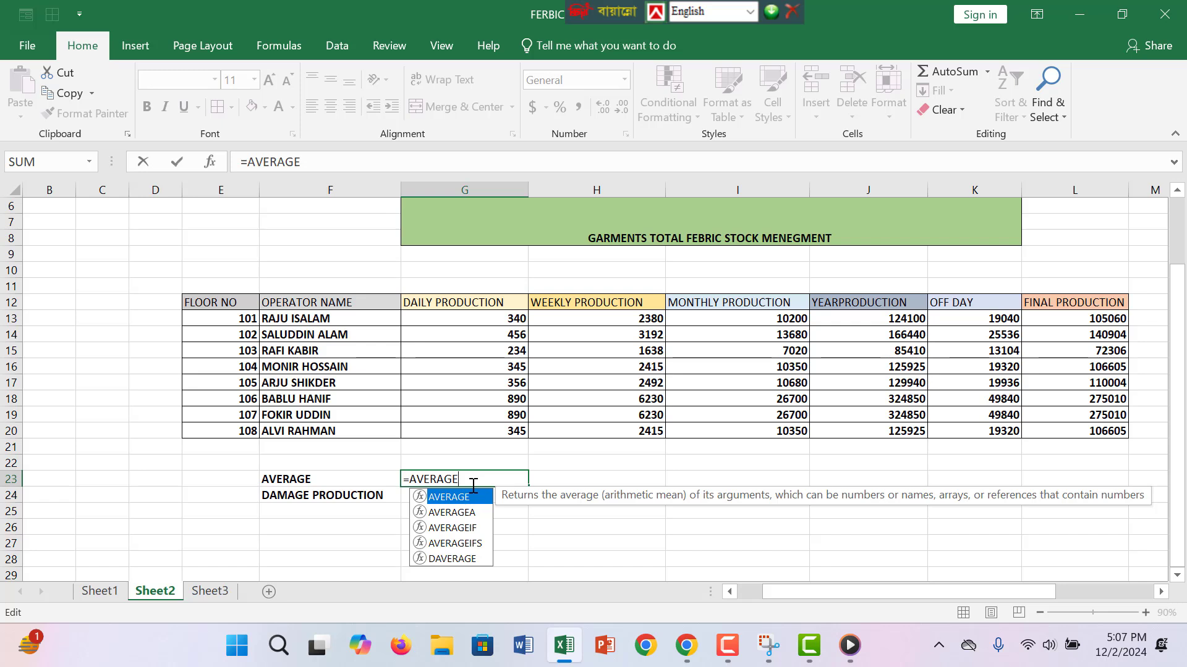
pyautogui.write('(')
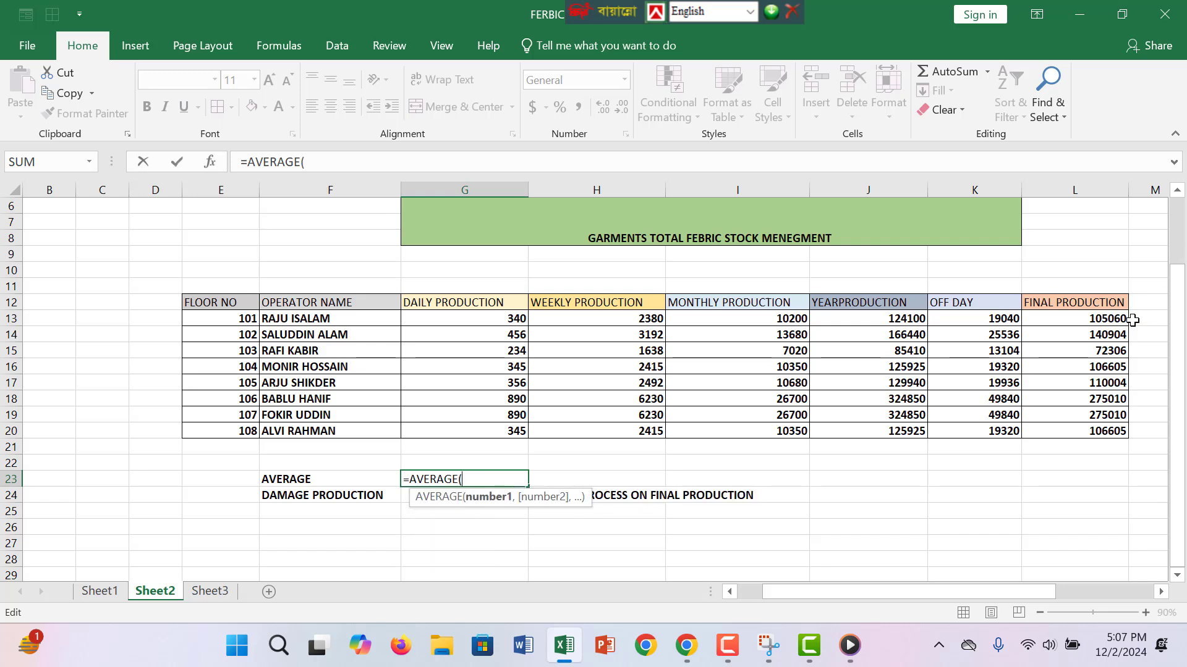
pyautogui.moveTo(1112, 320); pyautogui.dragTo(1097, 420)
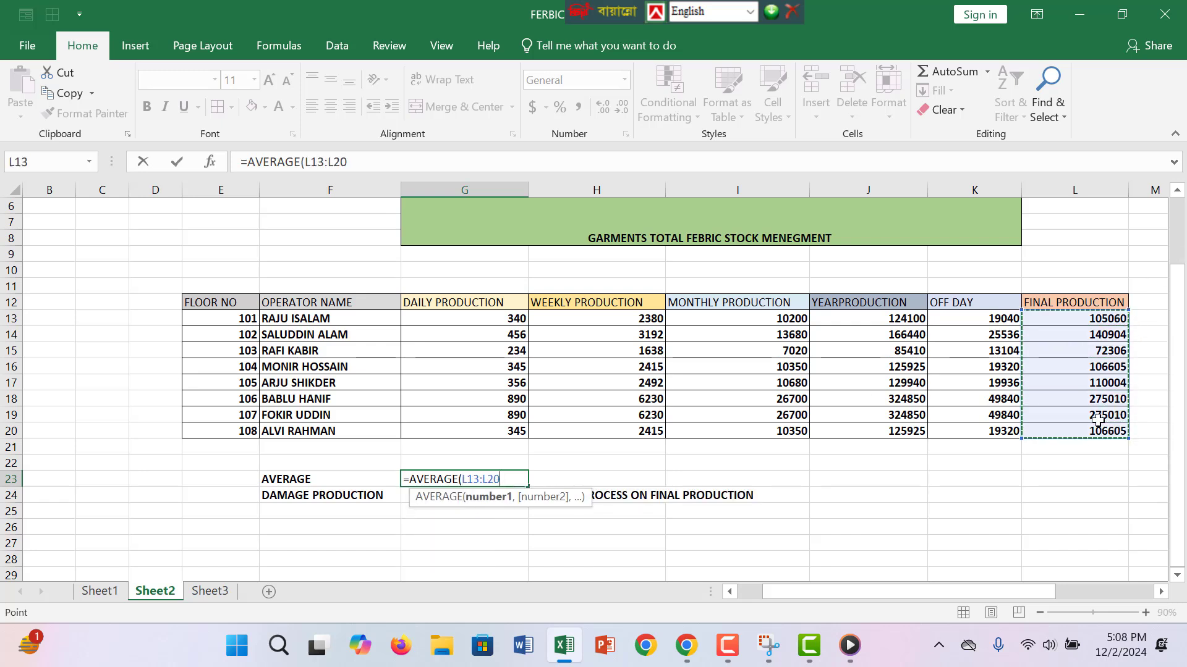
pyautogui.write('?')
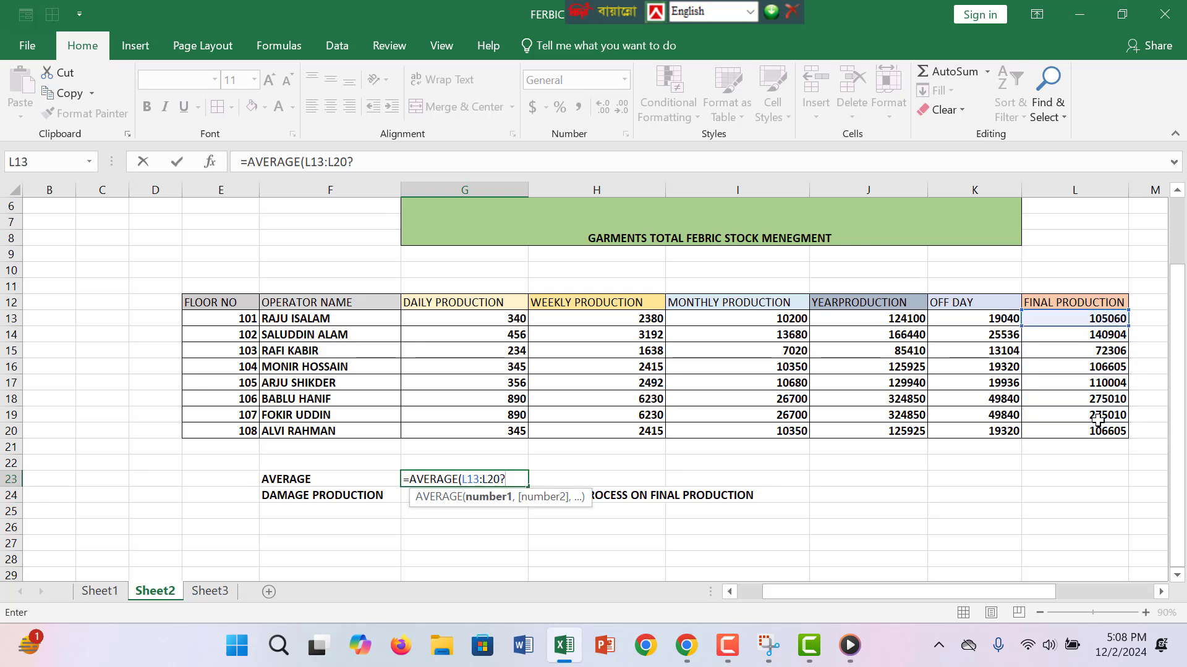
pyautogui.press('BackSpace')
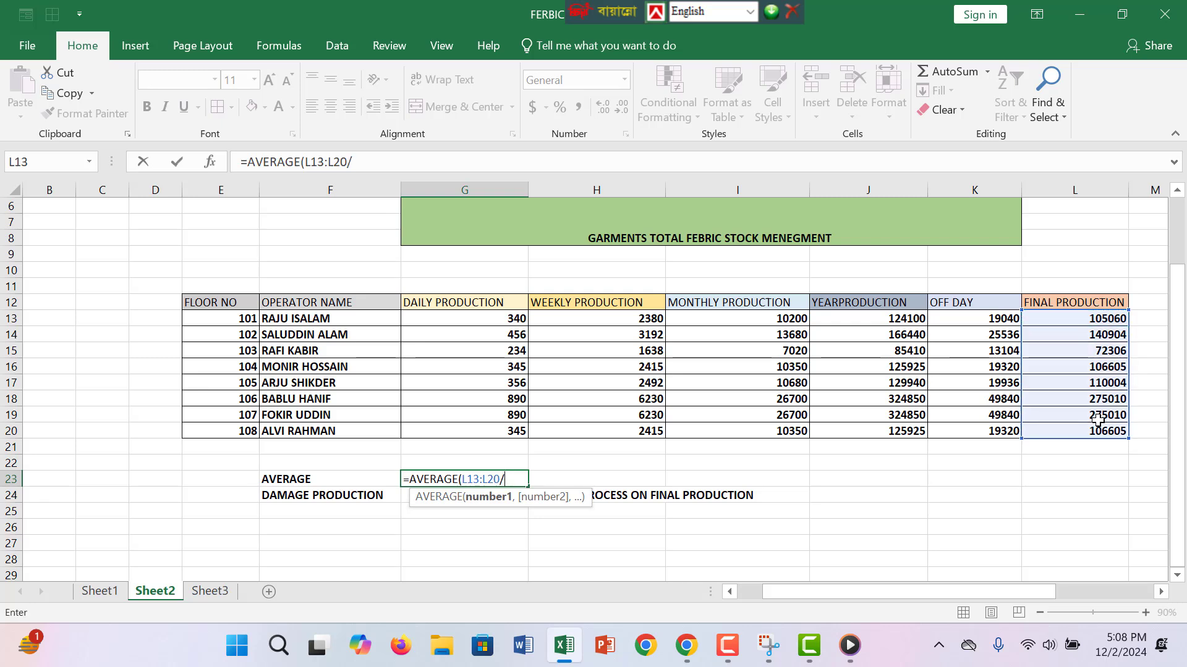
pyautogui.write('/10)')
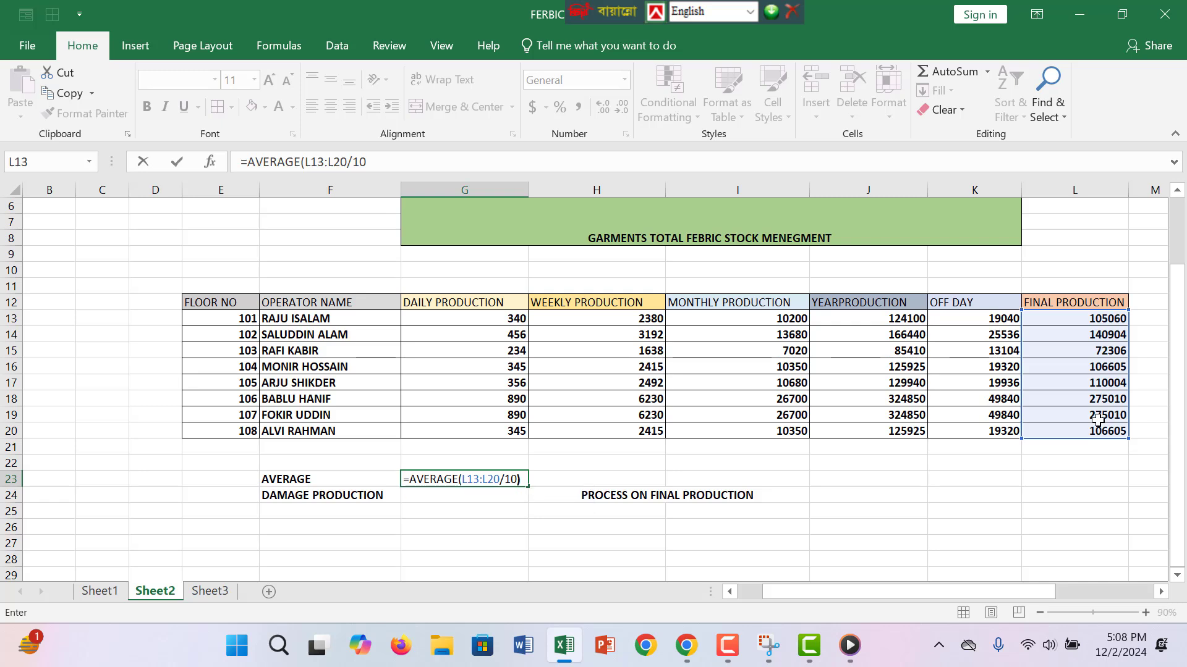
pyautogui.press('Return')
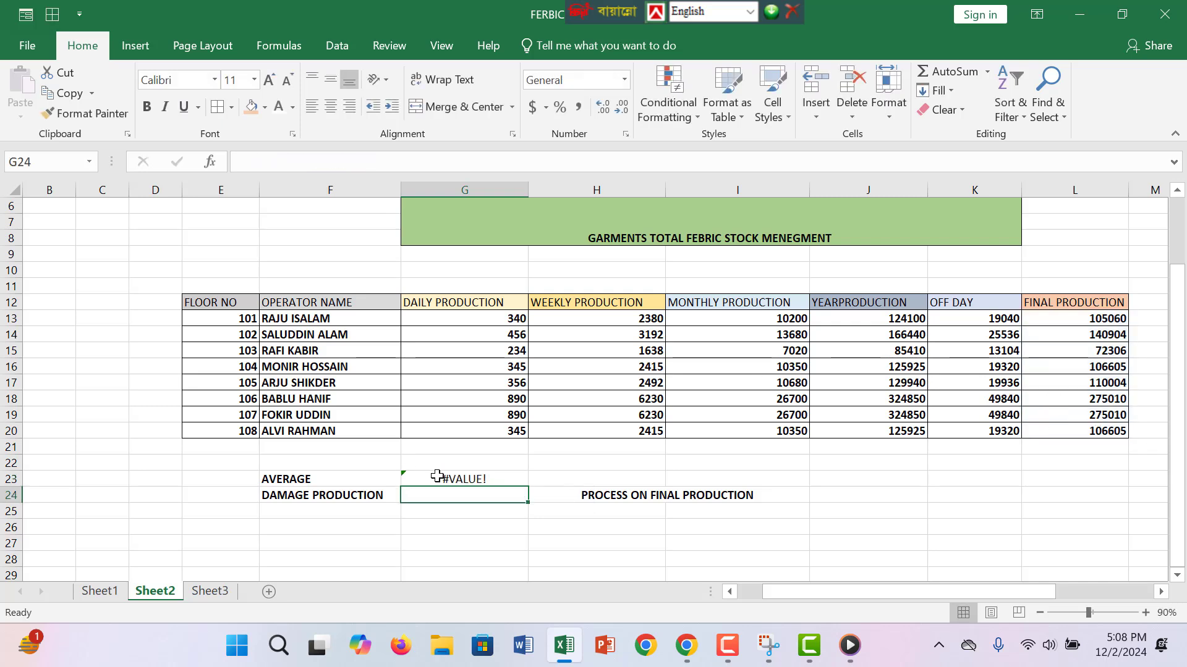
# - Try multiplying the final production range by 10 in G23 with =AVERAGE(L13:L20*10)
pyautogui.click(488, 474)
pyautogui.doubleClick(501, 479)
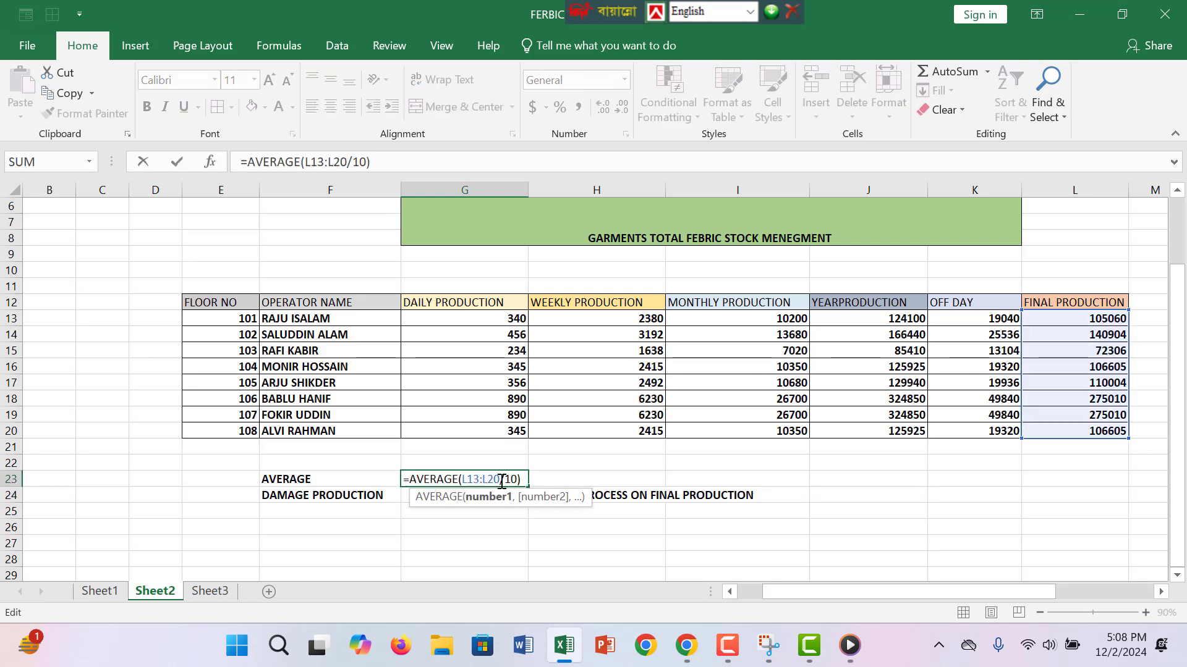
pyautogui.press('BackSpace')
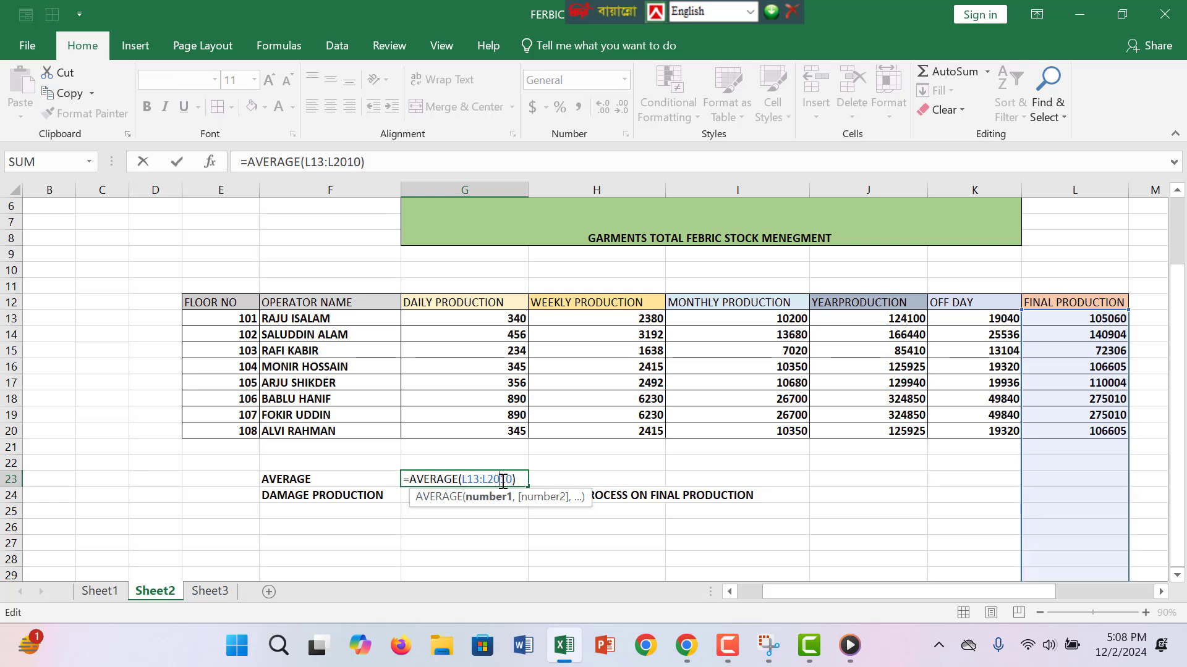
pyautogui.write('*')
pyautogui.press('Return')
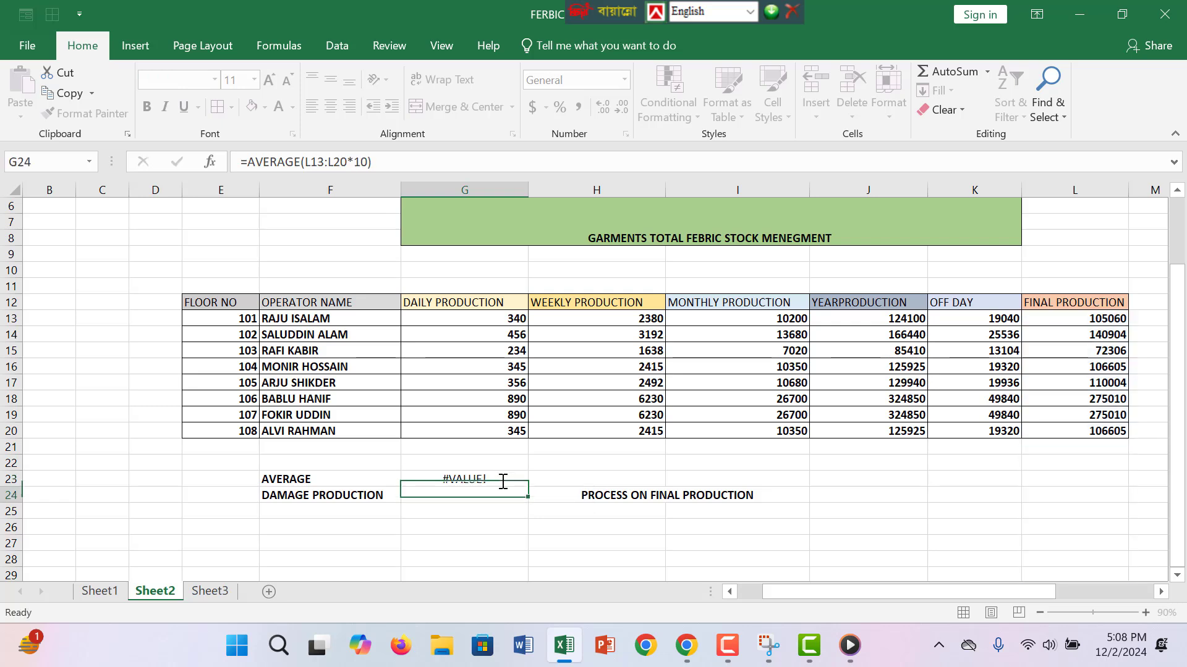
# - Change the factor in the G23 average formula to 10% and correct the formula to average the final production values
pyautogui.doubleClick(503, 481)
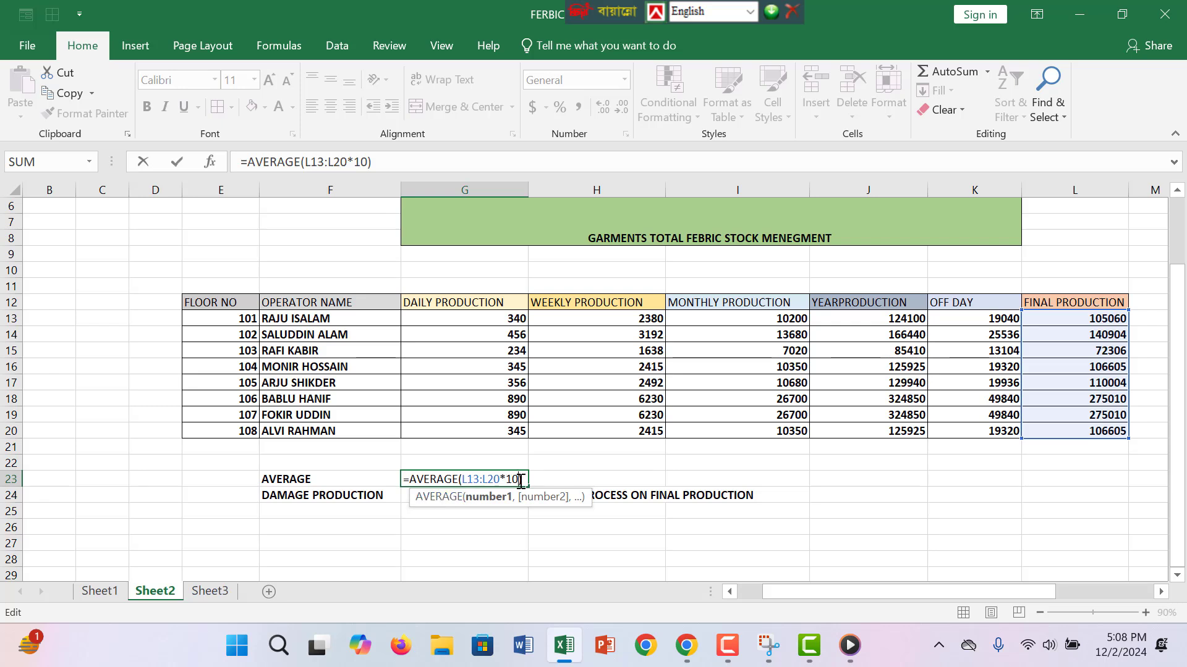
pyautogui.write('%')
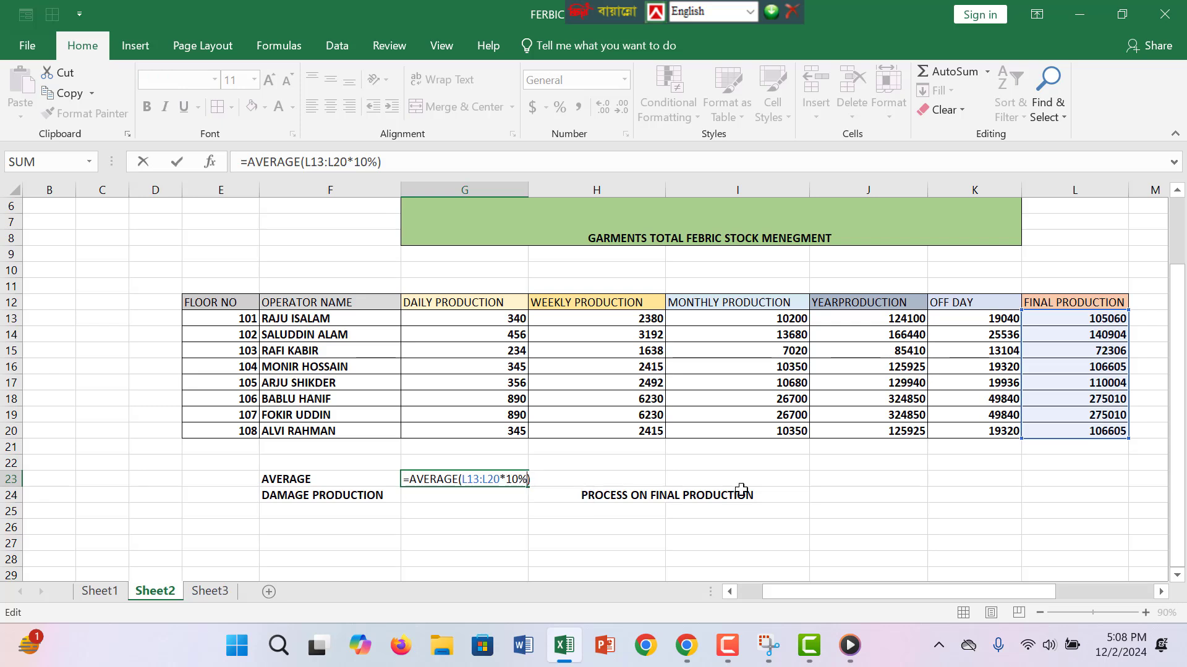
pyautogui.press('Return')
pyautogui.doubleClick(496, 477)
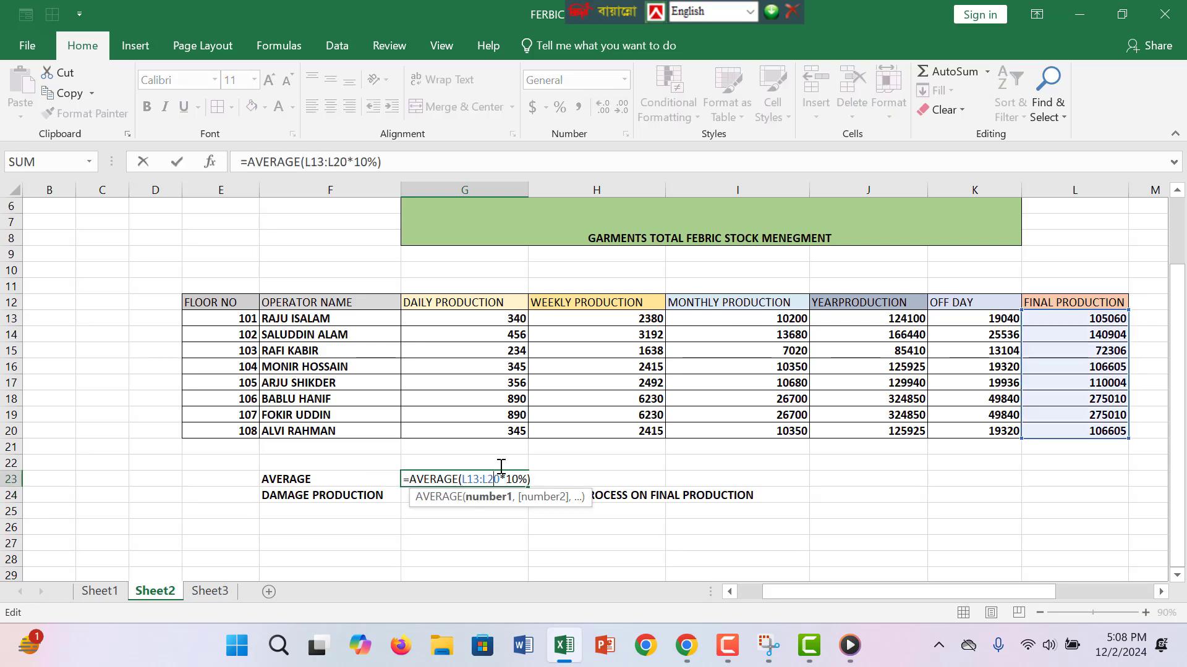
pyautogui.press('Return')
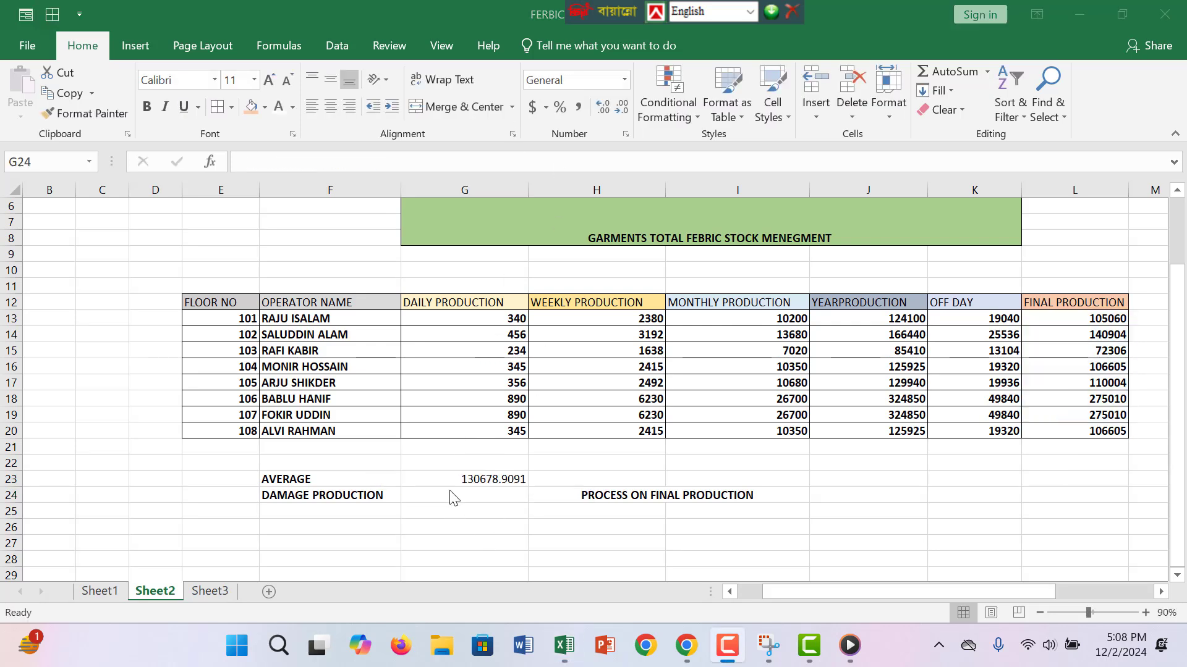
# - Try to calculate the damage production in G24 with the formula =L13:L20*10%
pyautogui.click(480, 498)
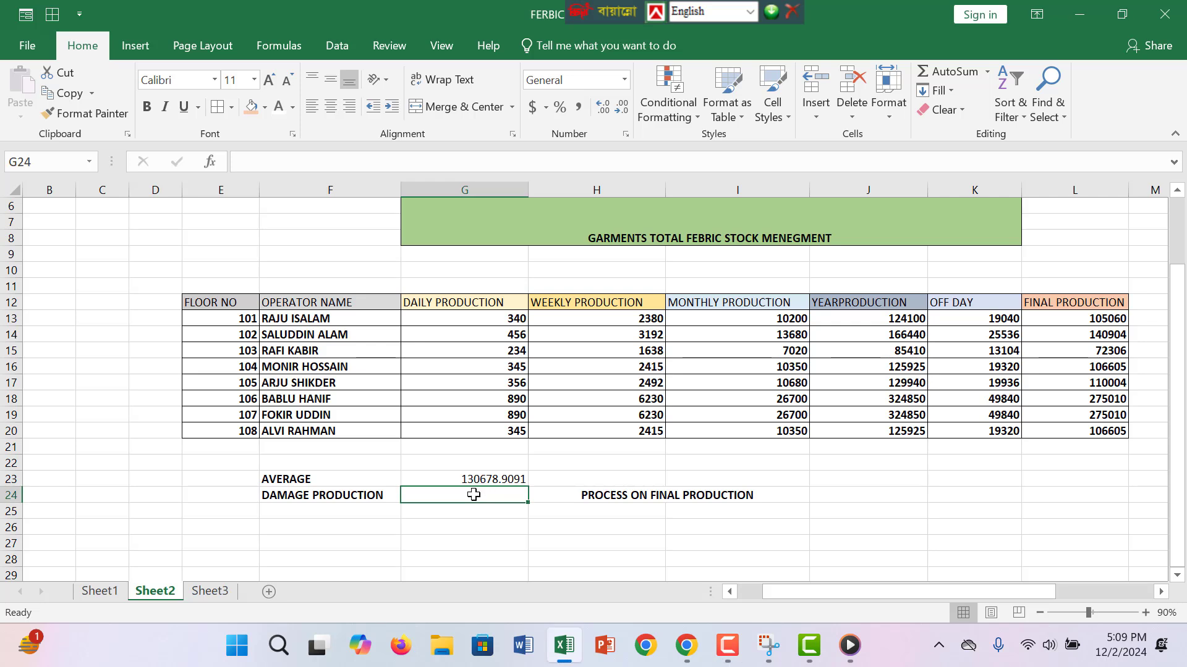
pyautogui.write('=')
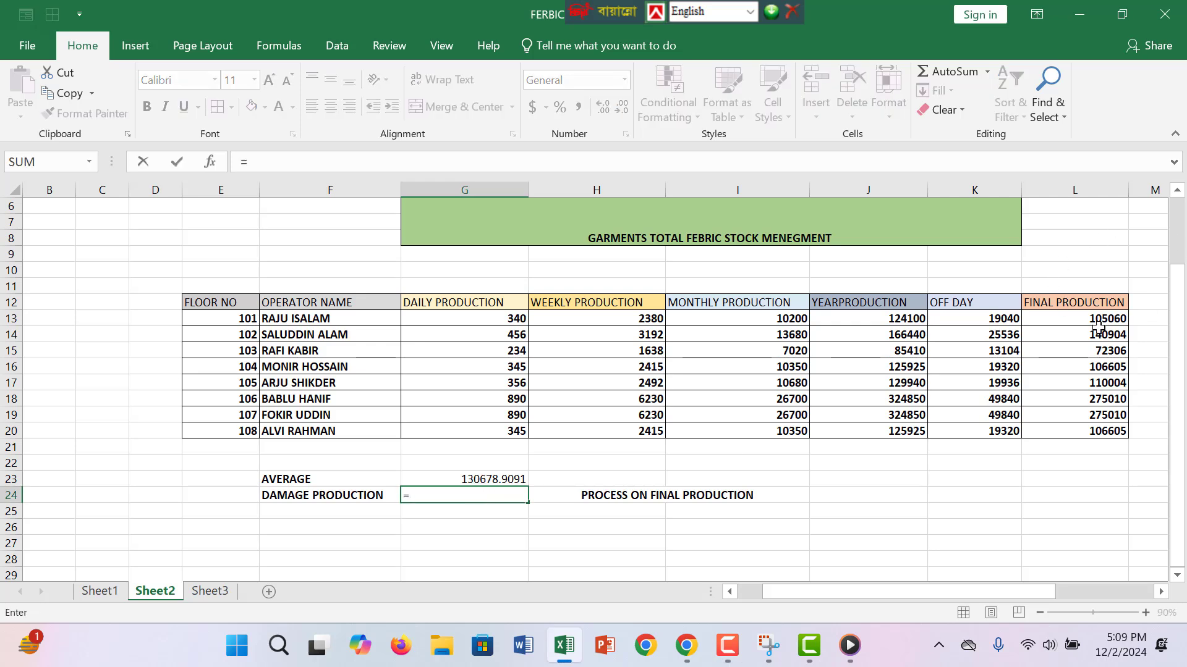
pyautogui.moveTo(1097, 328); pyautogui.dragTo(1097, 435)
pyautogui.write('*')
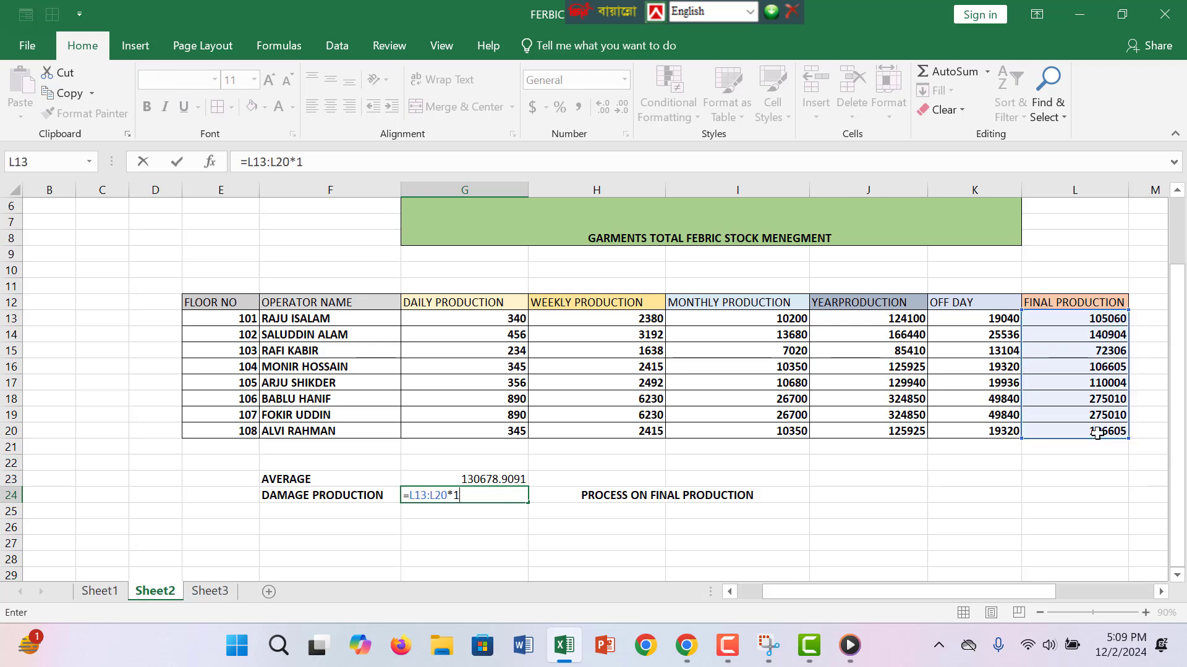
pyautogui.write('10%')
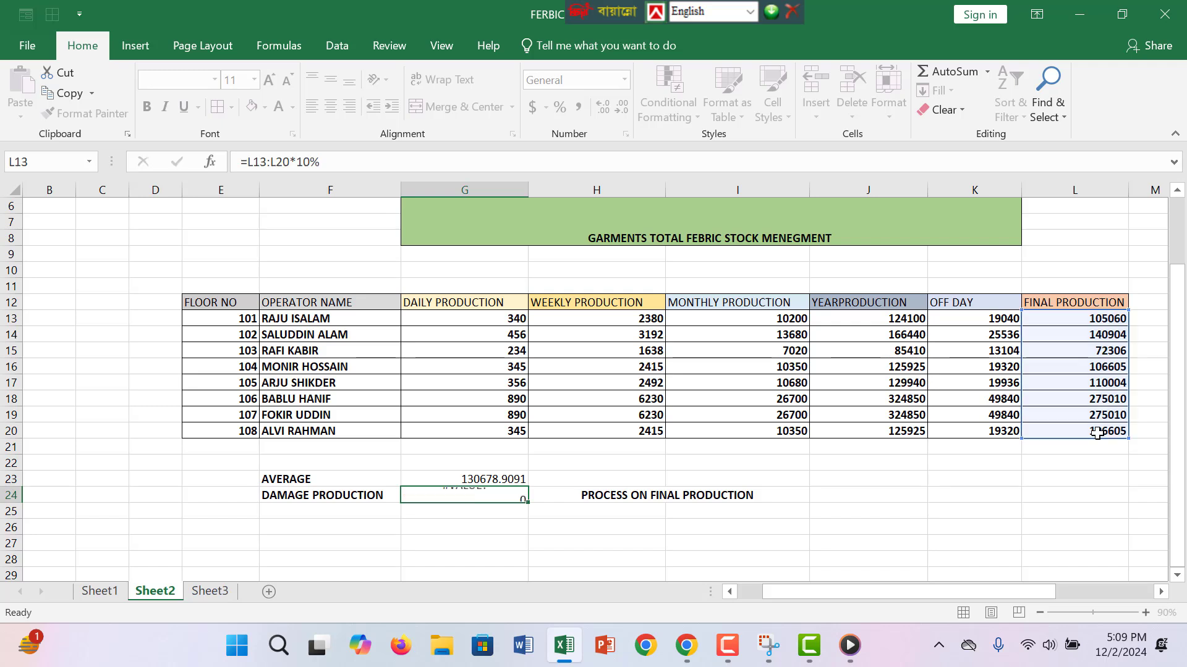
pyautogui.press('Return')
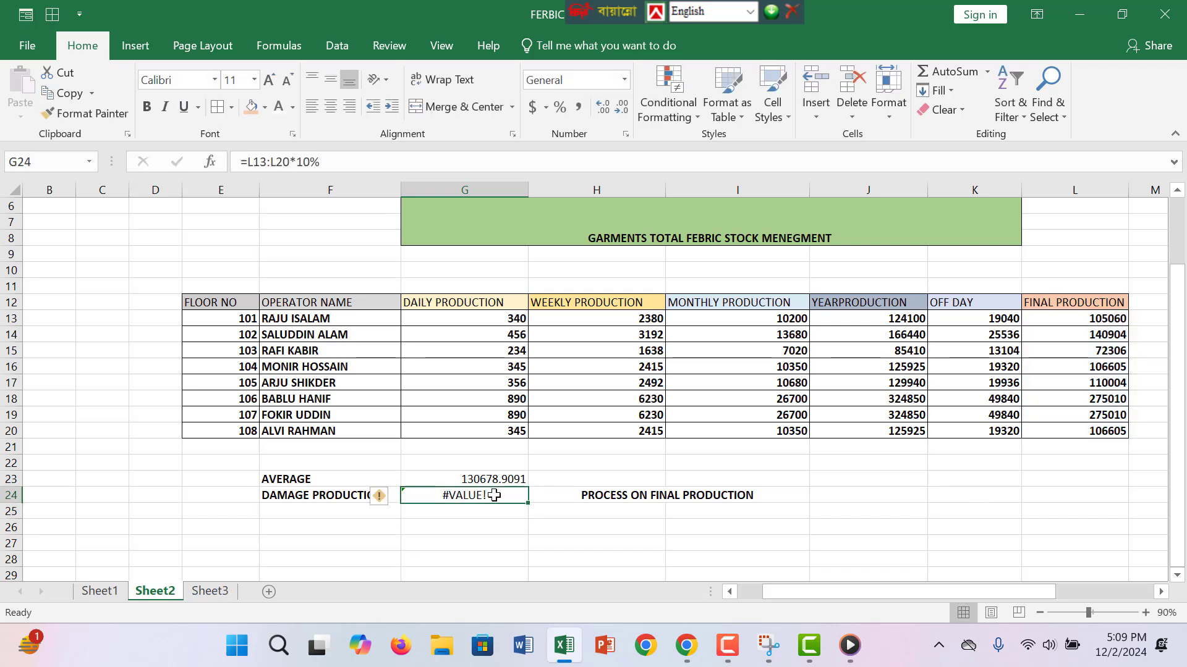
# - Try replacing the damage production formula in G24 with =SUM(L13:L20*10%)
pyautogui.doubleClick(494, 496)
pyautogui.press('BackSpace')
pyautogui.press('BackSpace')
pyautogui.press('BackSpace')
pyautogui.press('BackSpace')
pyautogui.press('BackSpace')
pyautogui.press('BackSpace')
pyautogui.press('BackSpace')
pyautogui.press('BackSpace')
pyautogui.press('BackSpace')
pyautogui.press('BackSpace')
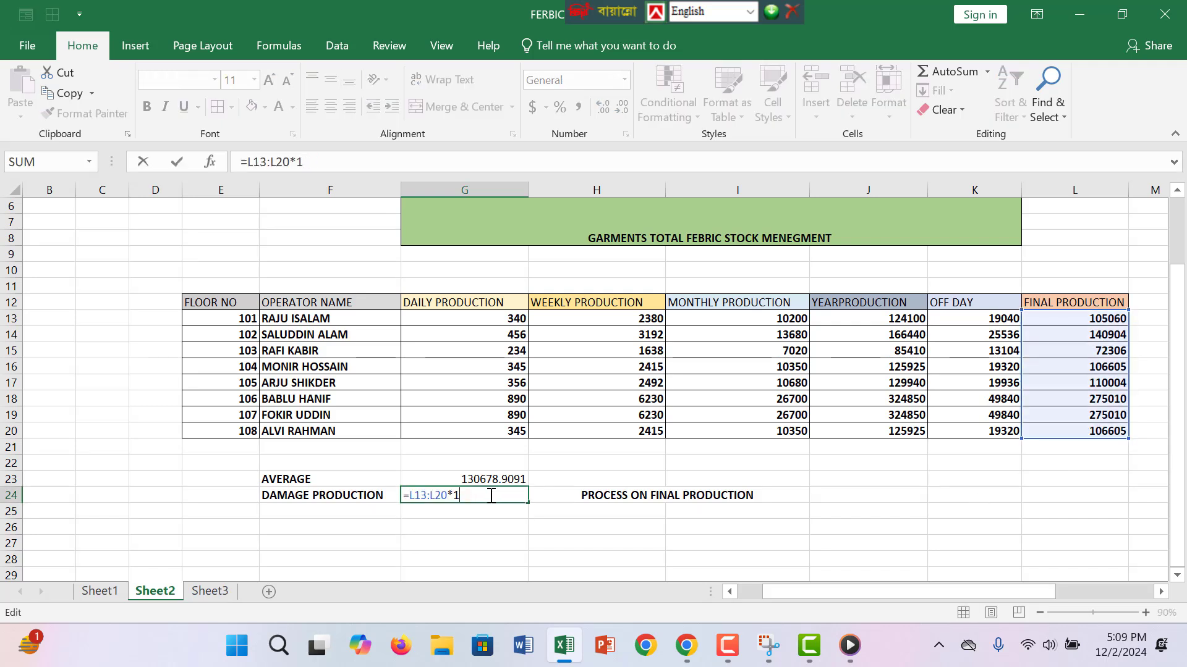
pyautogui.press('BackSpace')
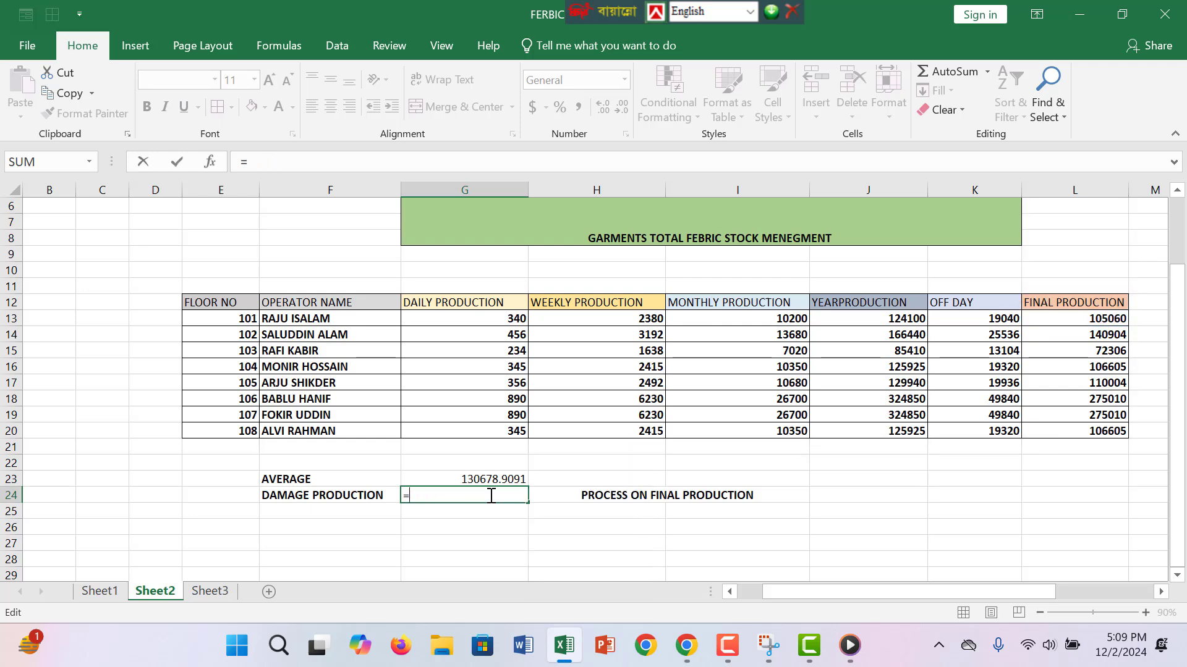
pyautogui.write('SUM(')
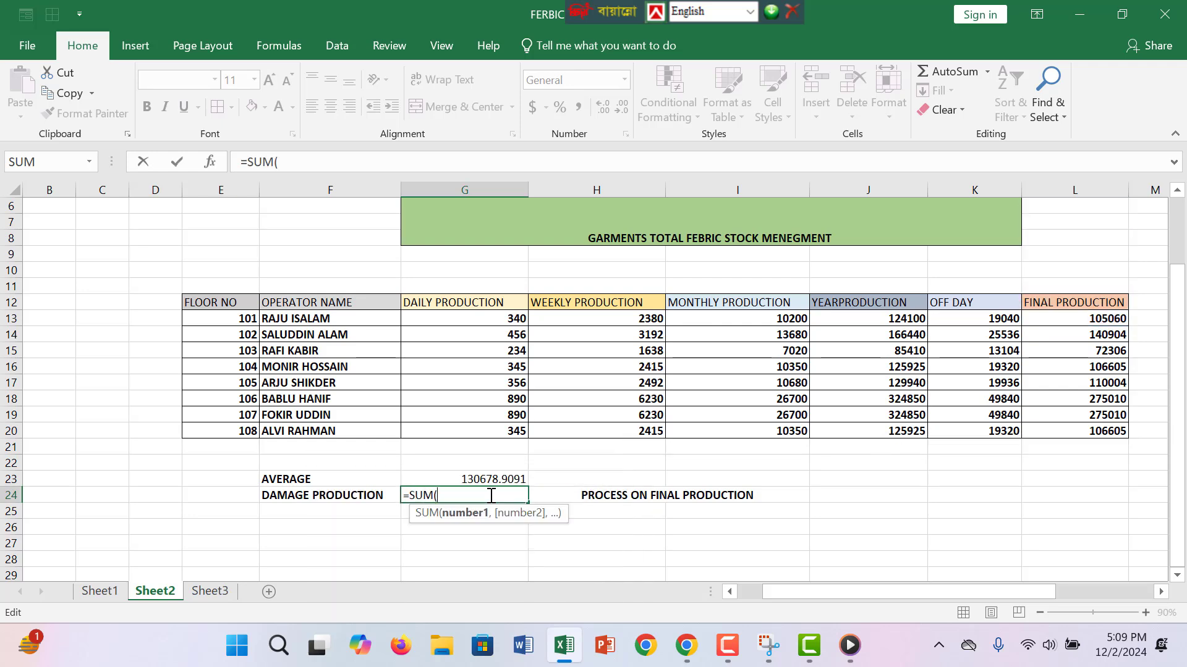
pyautogui.moveTo(1077, 323); pyautogui.dragTo(1079, 425)
pyautogui.write('*')
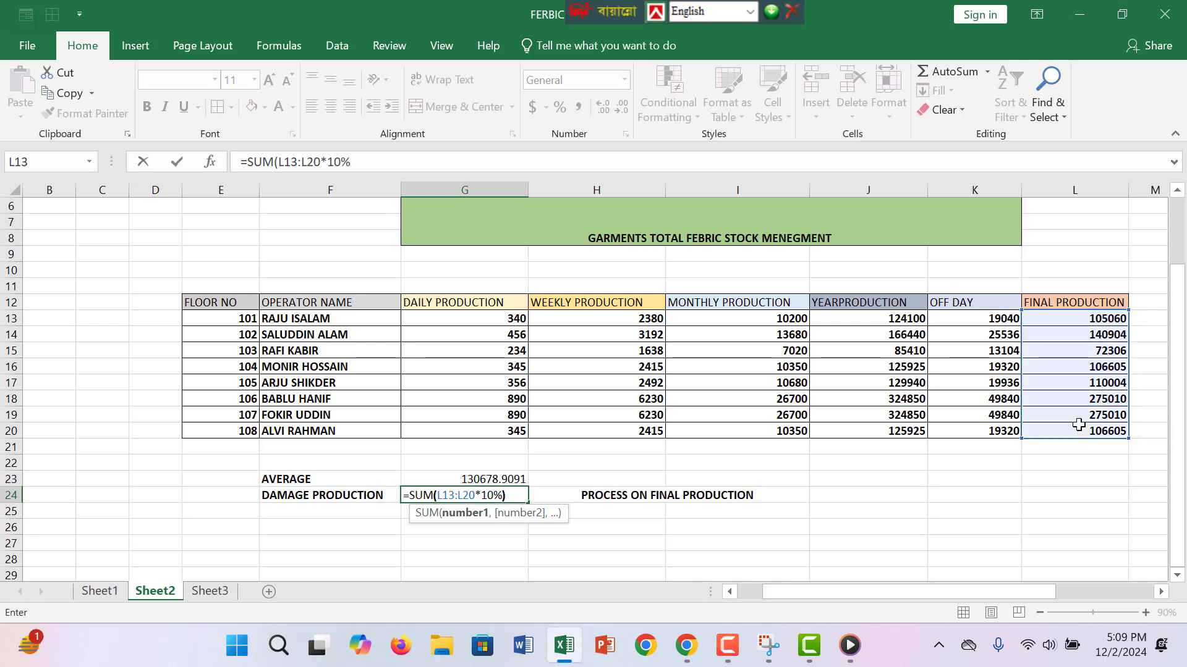
pyautogui.write('10%)')
pyautogui.press('Return')
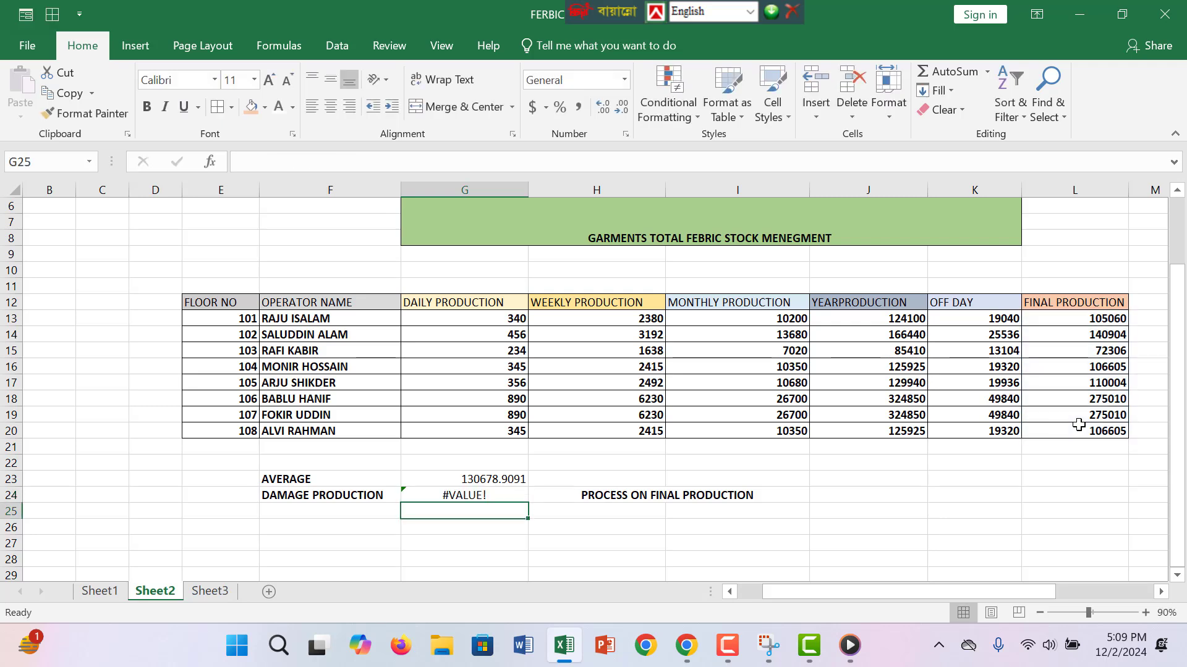
# - Try subtracting 10% of final production in G24 with the formula =SUM(L13:L20-L13:L20*10%)
pyautogui.doubleClick(481, 495)
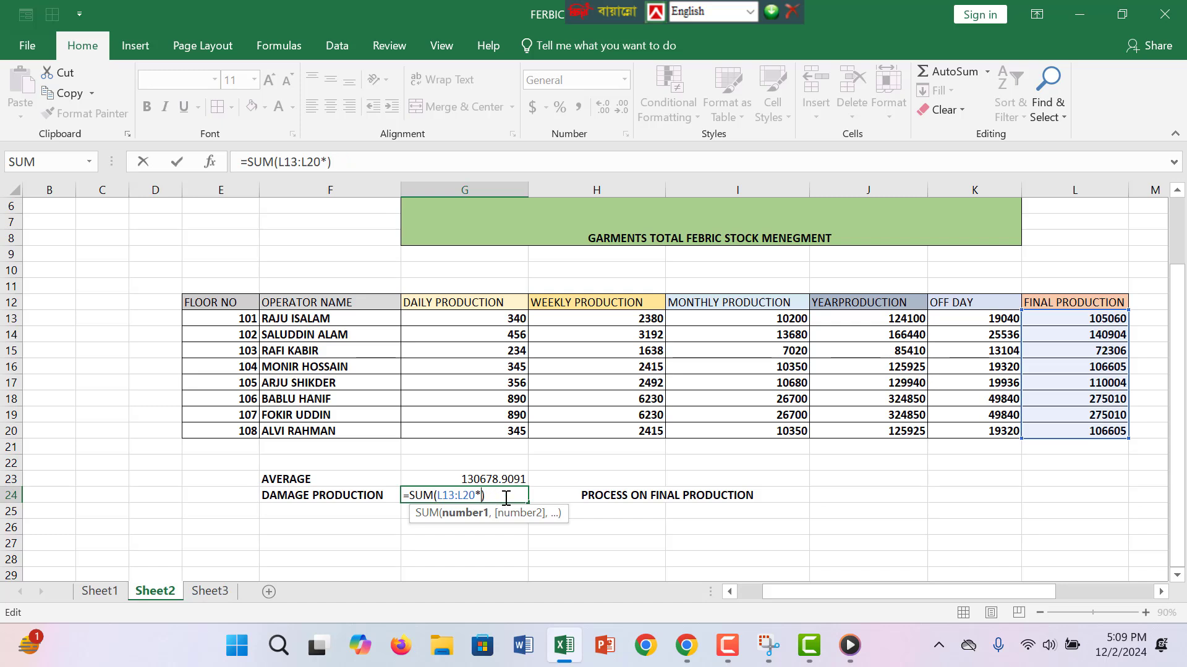
pyautogui.press('BackSpace')
pyautogui.press('Right')
pyautogui.press('BackSpace')
pyautogui.write('-')
pyautogui.moveTo(1107, 319); pyautogui.dragTo(1106, 425)
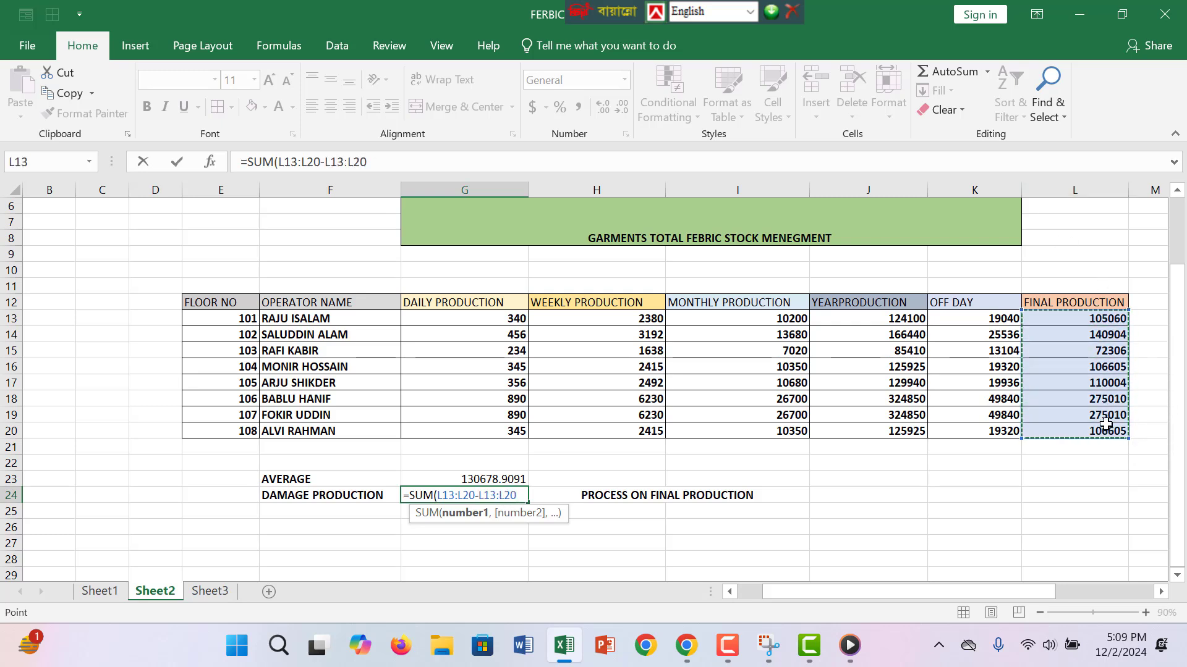
pyautogui.write('*10')
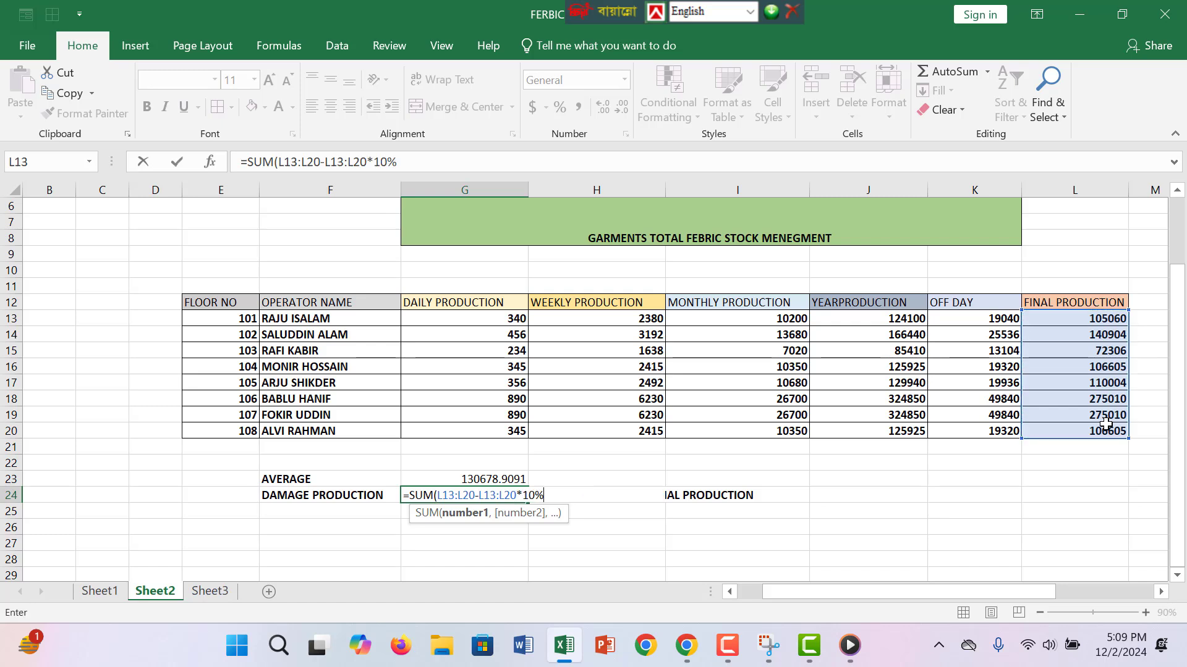
pyautogui.press('Return')
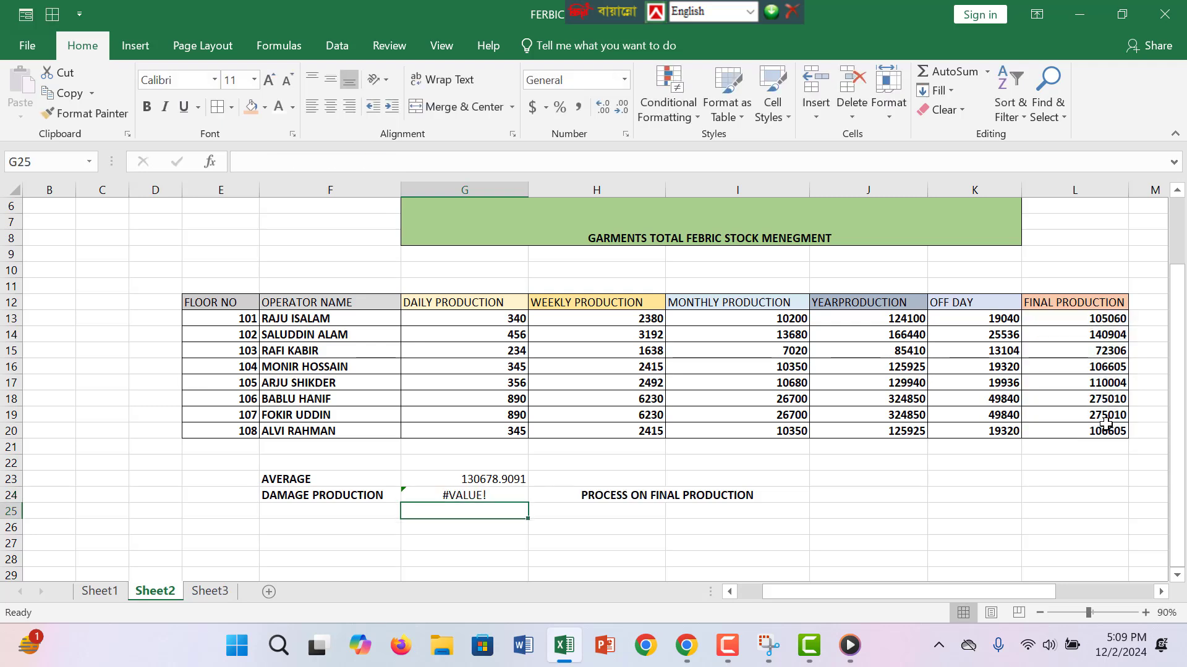
# - Replace the damage production formula in G24 with =SUM(L13:L20,L138)
pyautogui.click(496, 488)
pyautogui.doubleClick(502, 494)
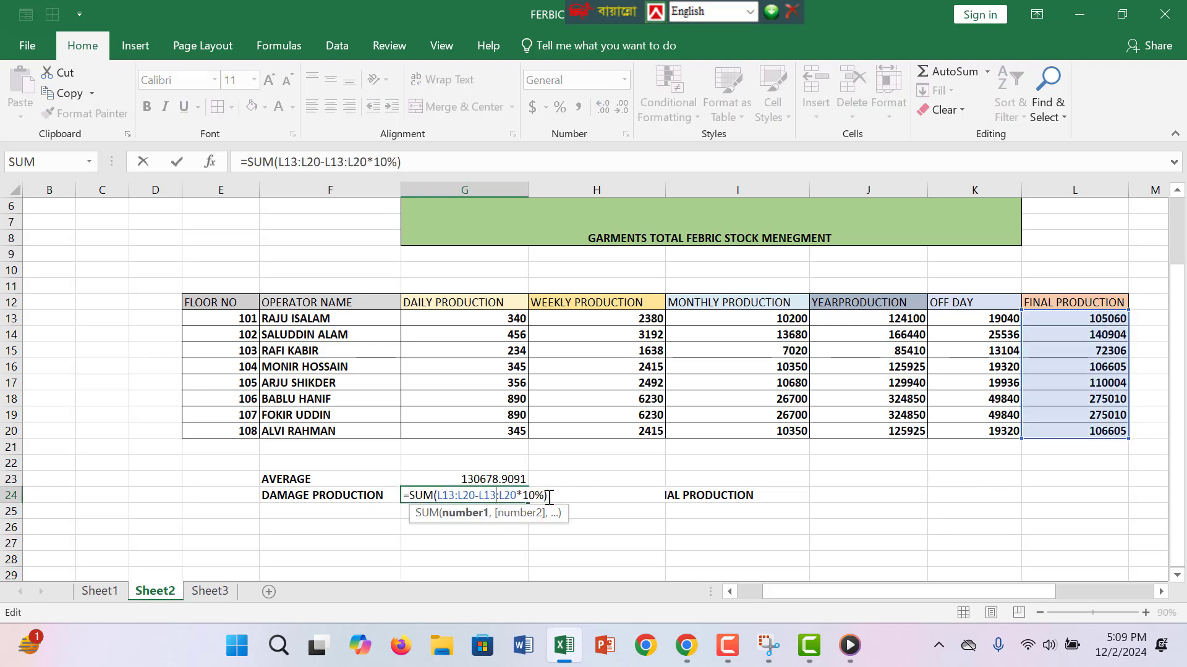
pyautogui.moveTo(547, 496); pyautogui.dragTo(480, 495)
pyautogui.press('BackSpace')
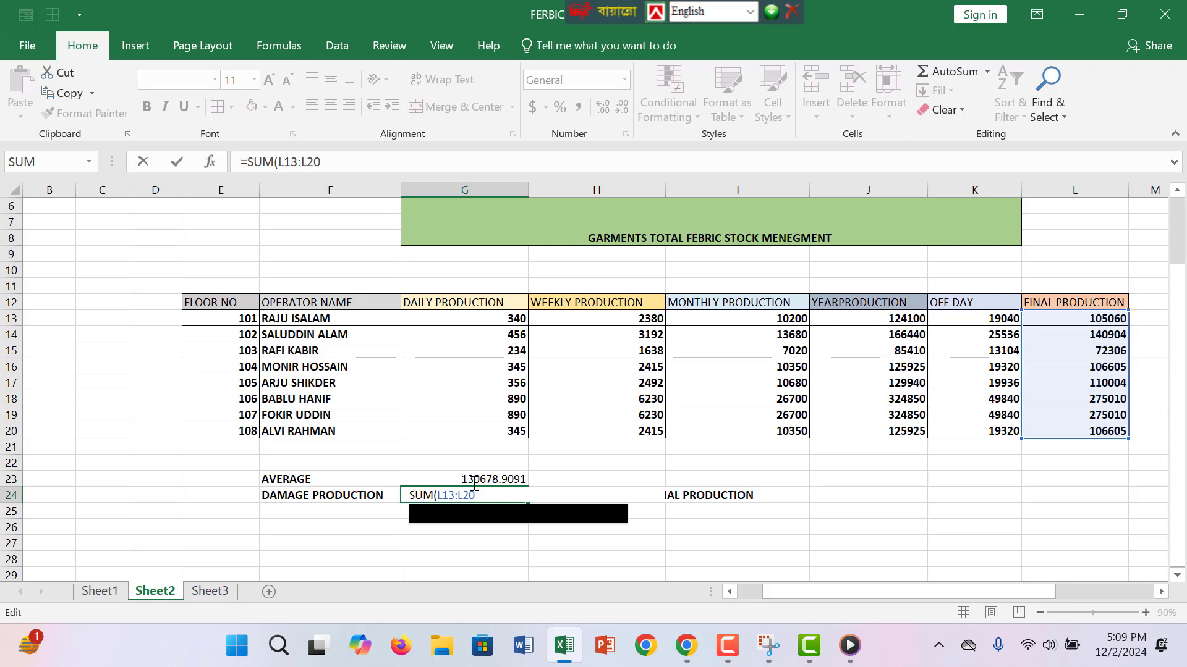
pyautogui.write(',')
pyautogui.click(1085, 322)
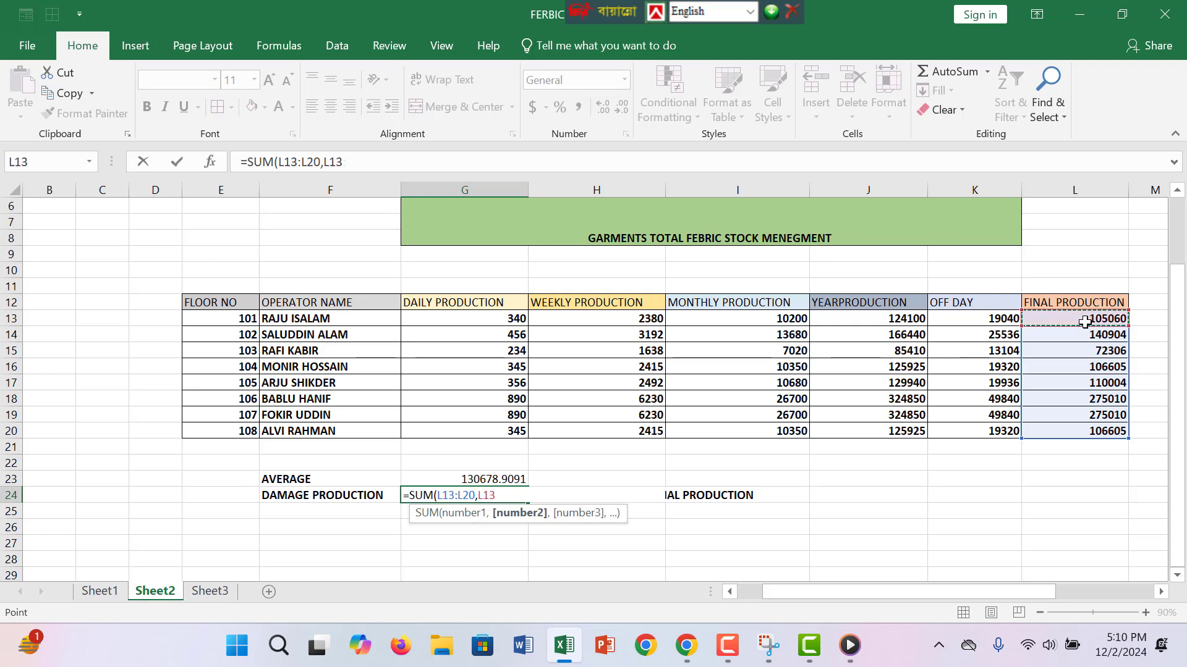
pyautogui.write('8')
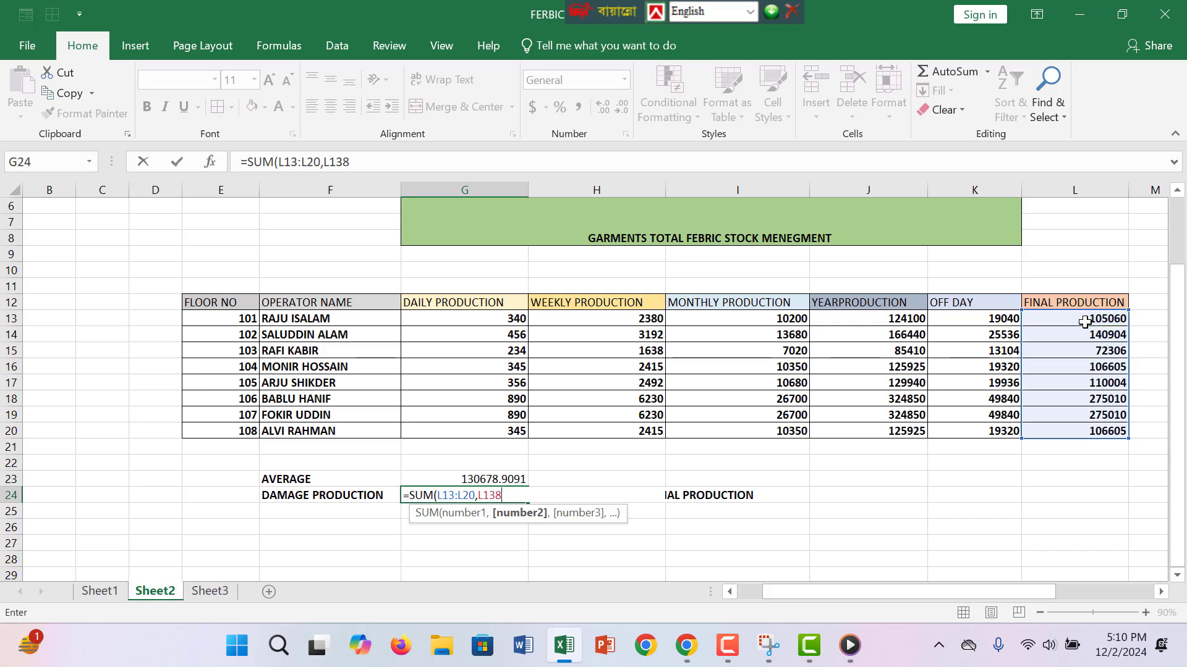
pyautogui.click(1067, 364)
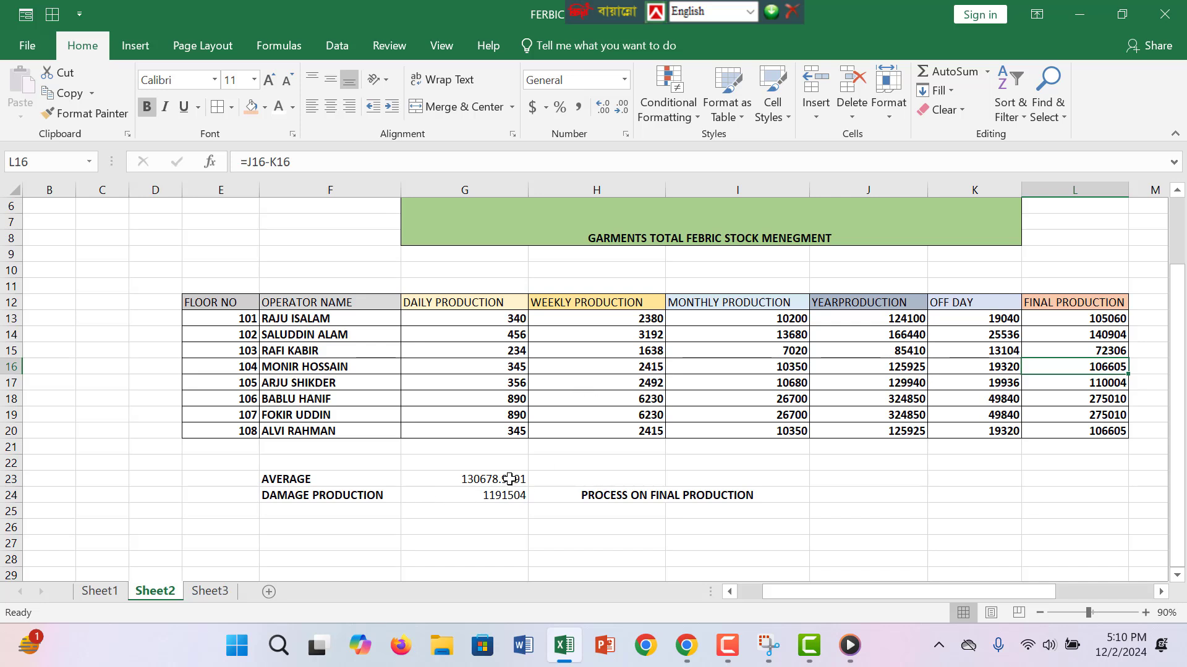
# - Enter =SUM(L13:L20-G24) in J24 for the process on final production and review the formula
pyautogui.click(817, 500)
pyautogui.click(782, 495)
pyautogui.click(833, 492)
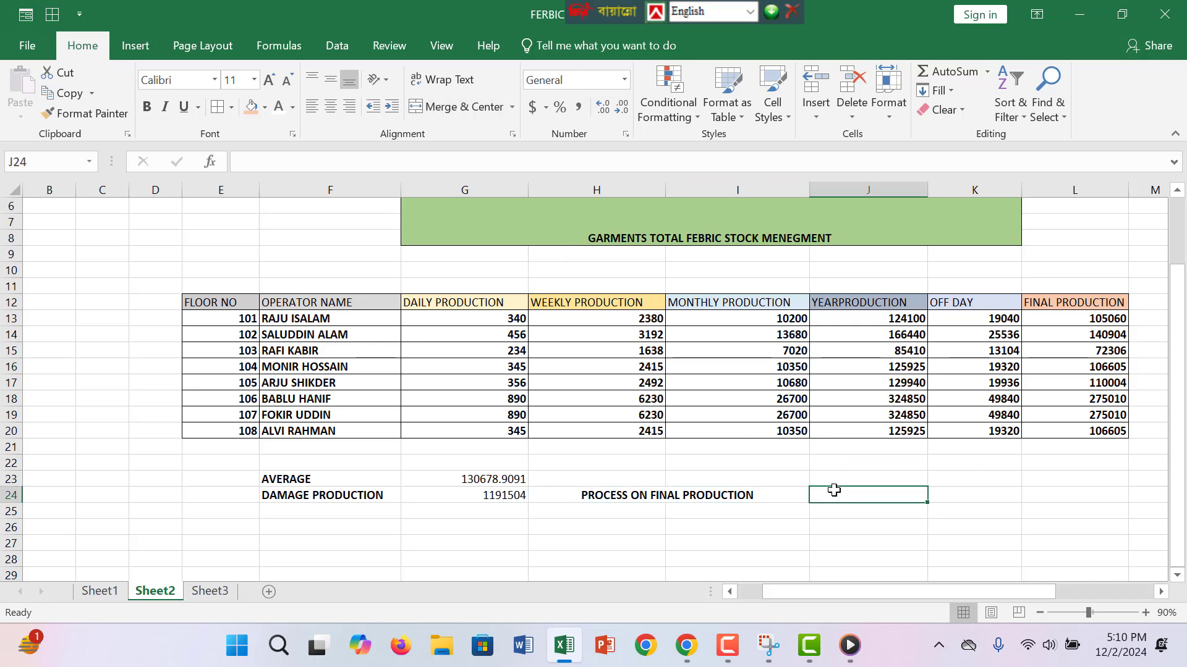
pyautogui.write('=')
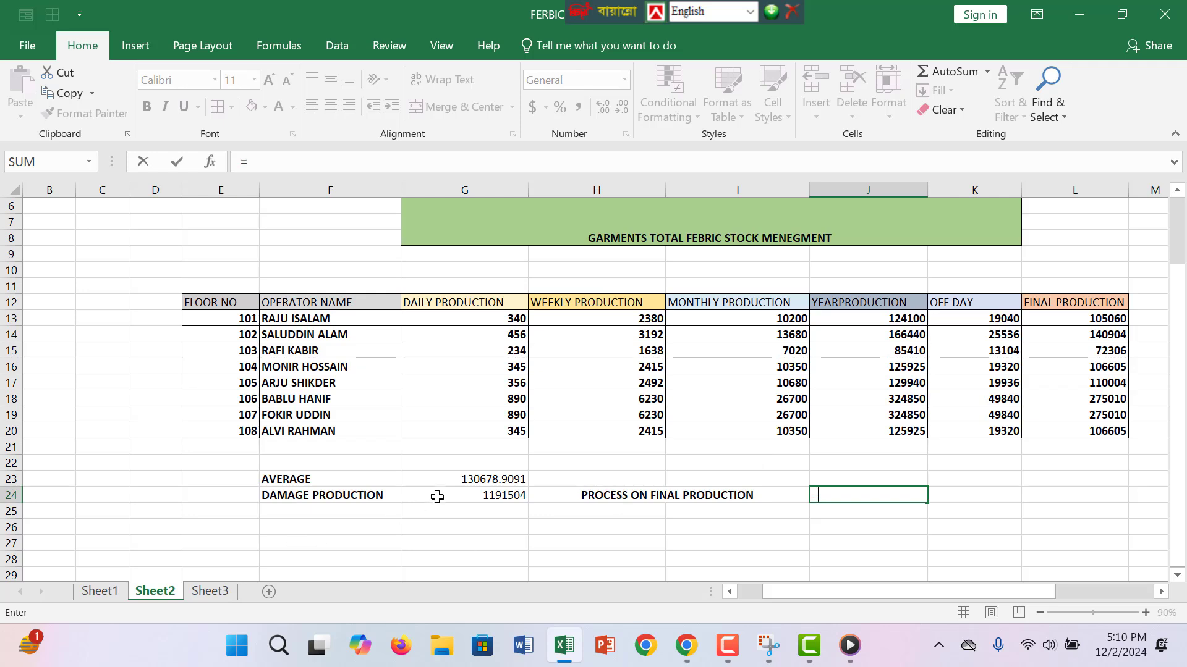
pyautogui.write('SUM(')
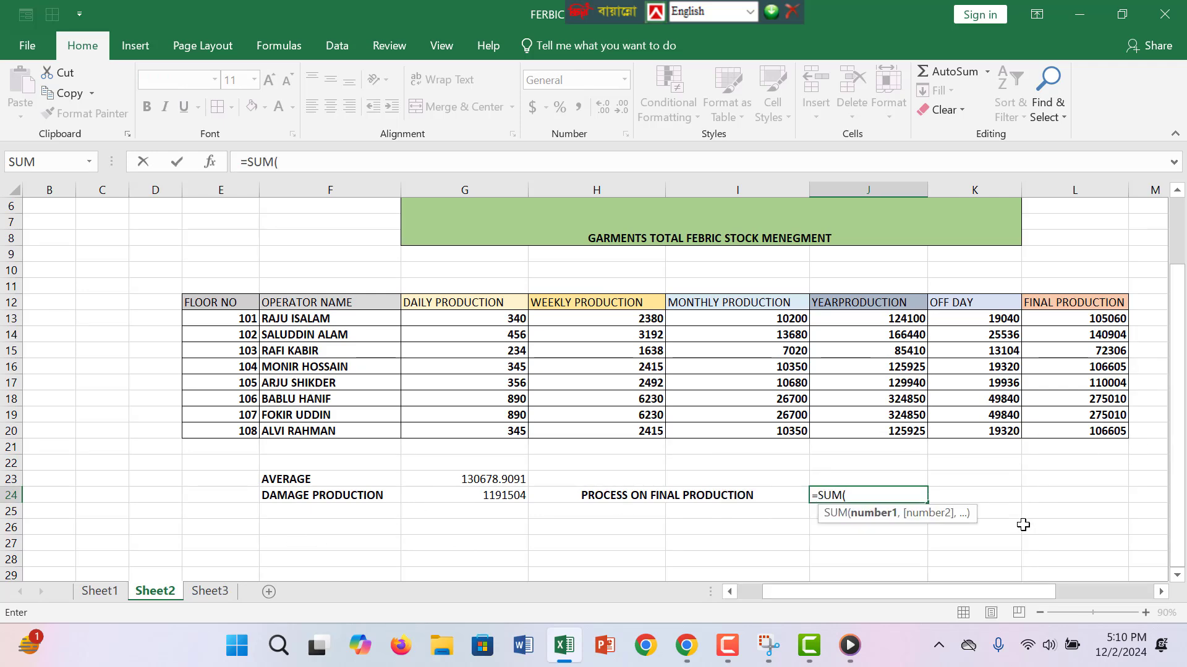
pyautogui.moveTo(1116, 320); pyautogui.dragTo(1111, 434)
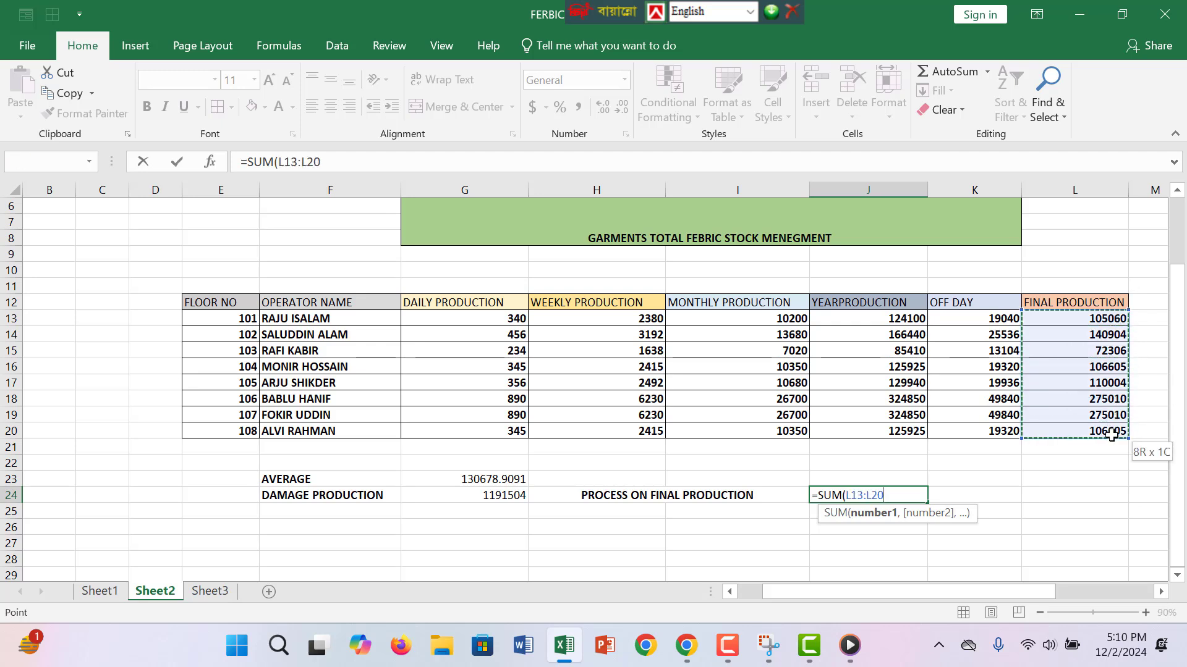
pyautogui.write('-')
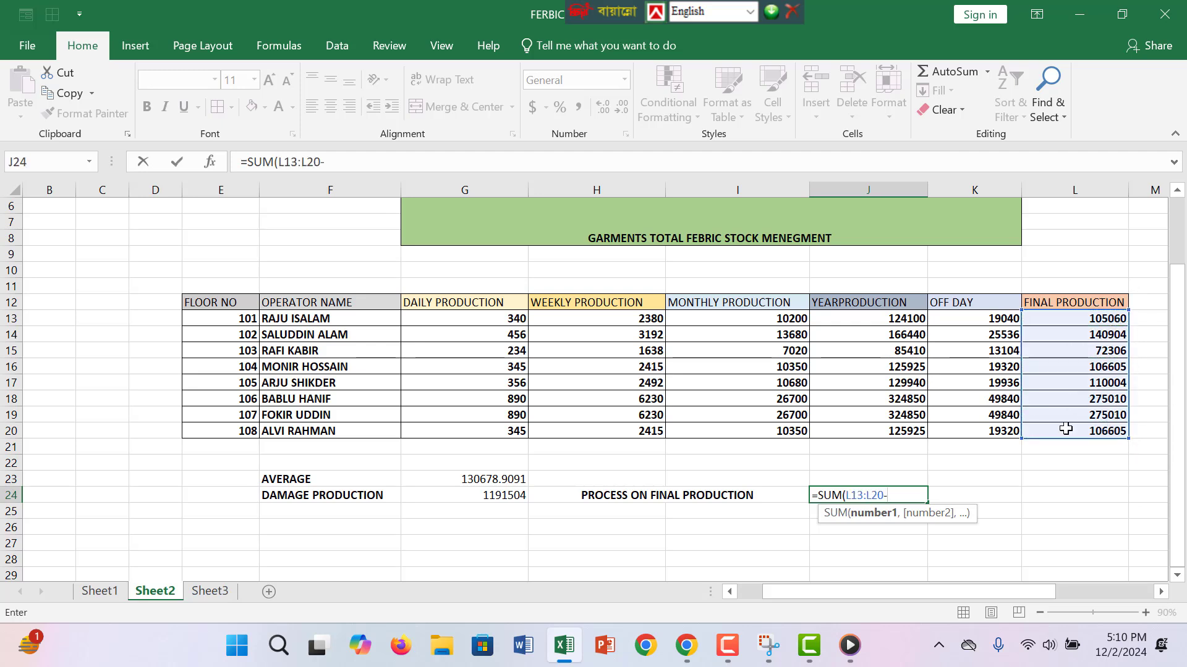
pyautogui.click(451, 498)
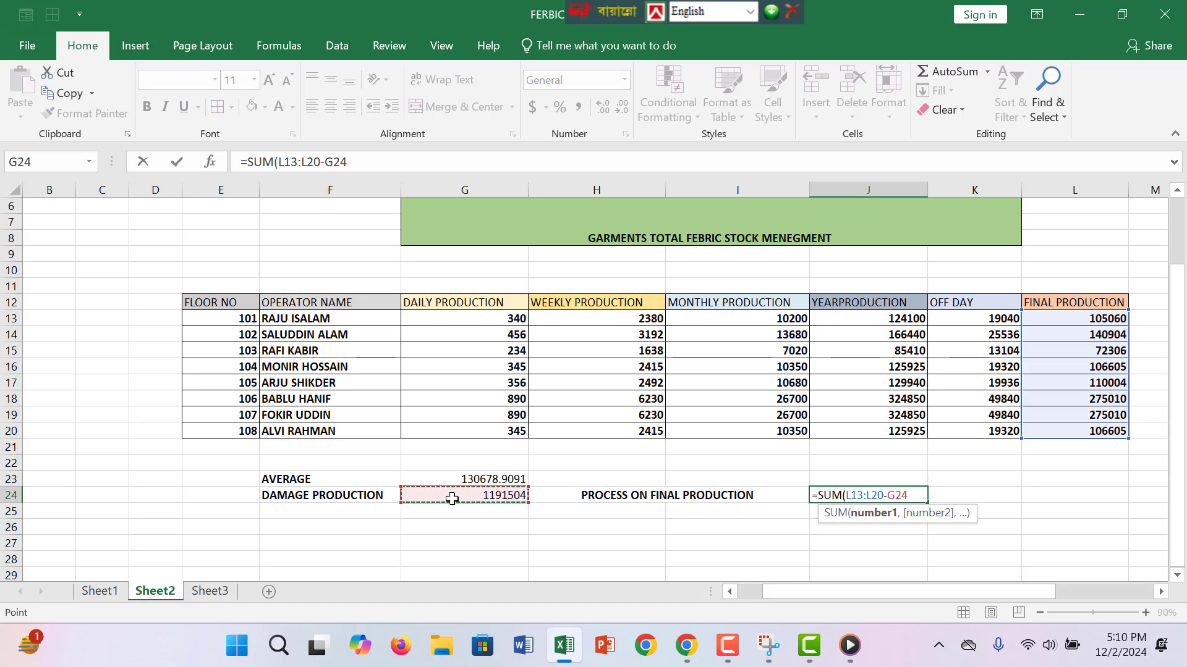
pyautogui.write(')')
pyautogui.press('Return')
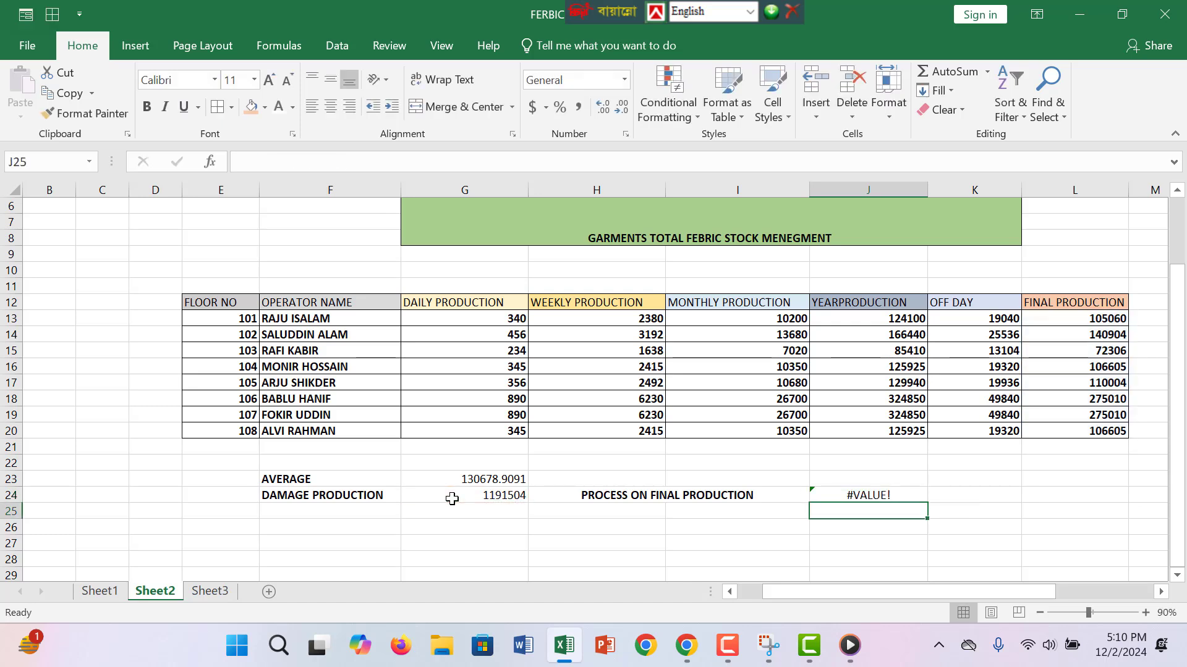
pyautogui.doubleClick(865, 497)
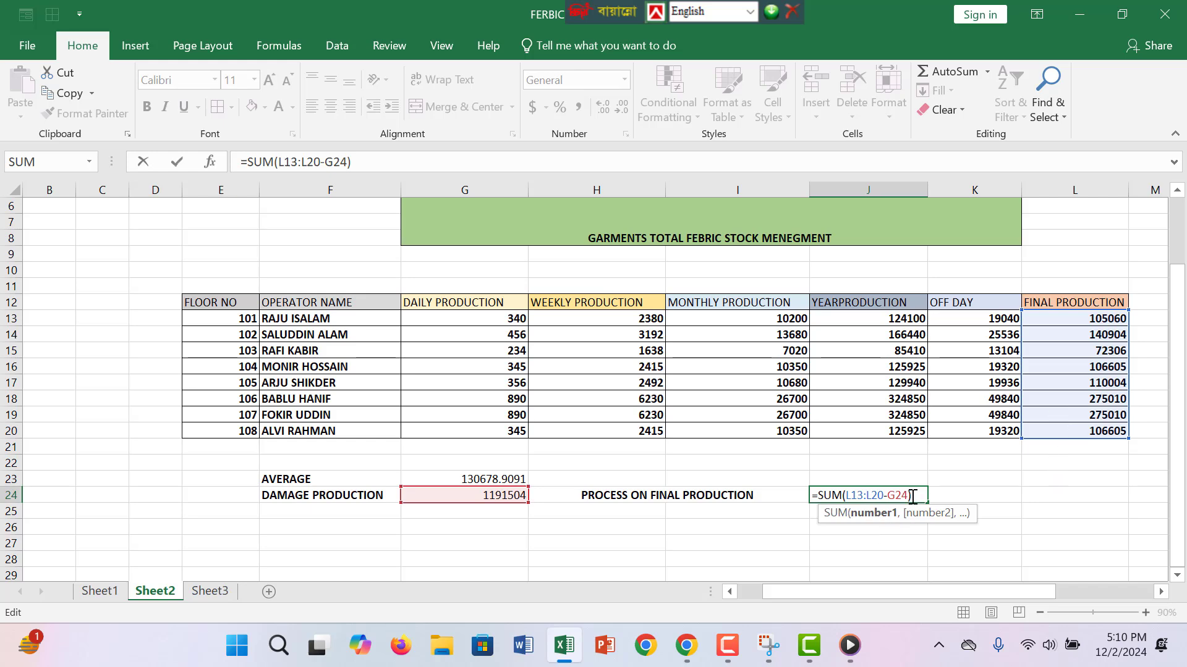
pyautogui.click(1102, 448)
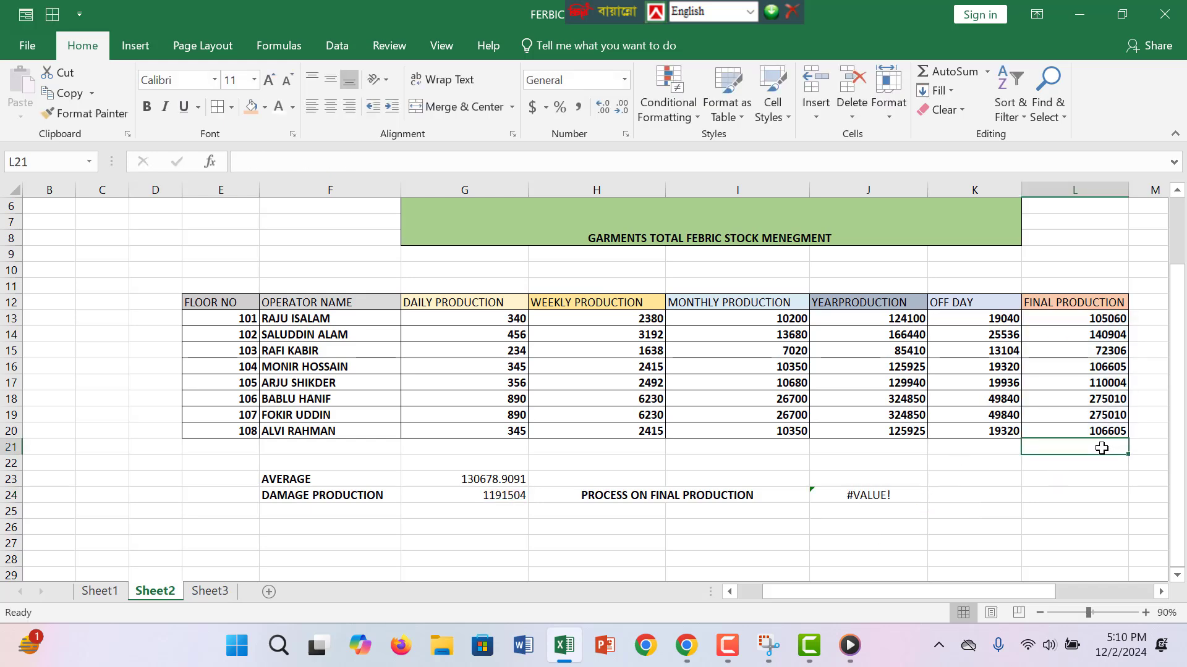
# - Total the final production column in L21 with the formula =SUM(L13:L20)
pyautogui.write('=SU')
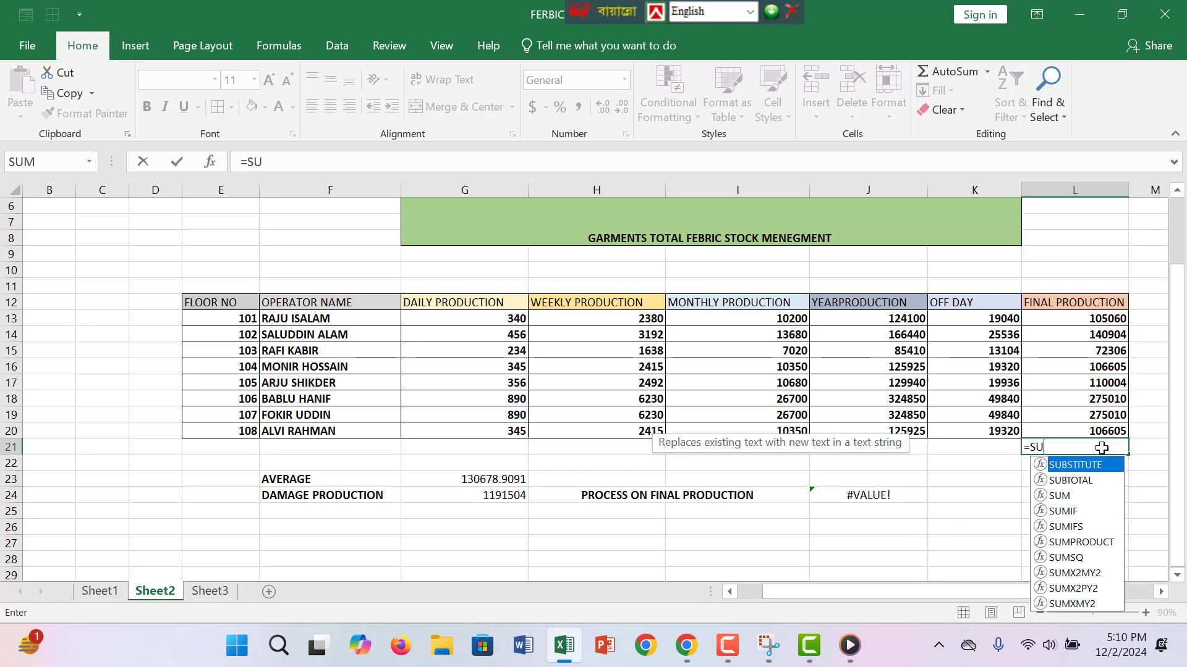
pyautogui.write('M(')
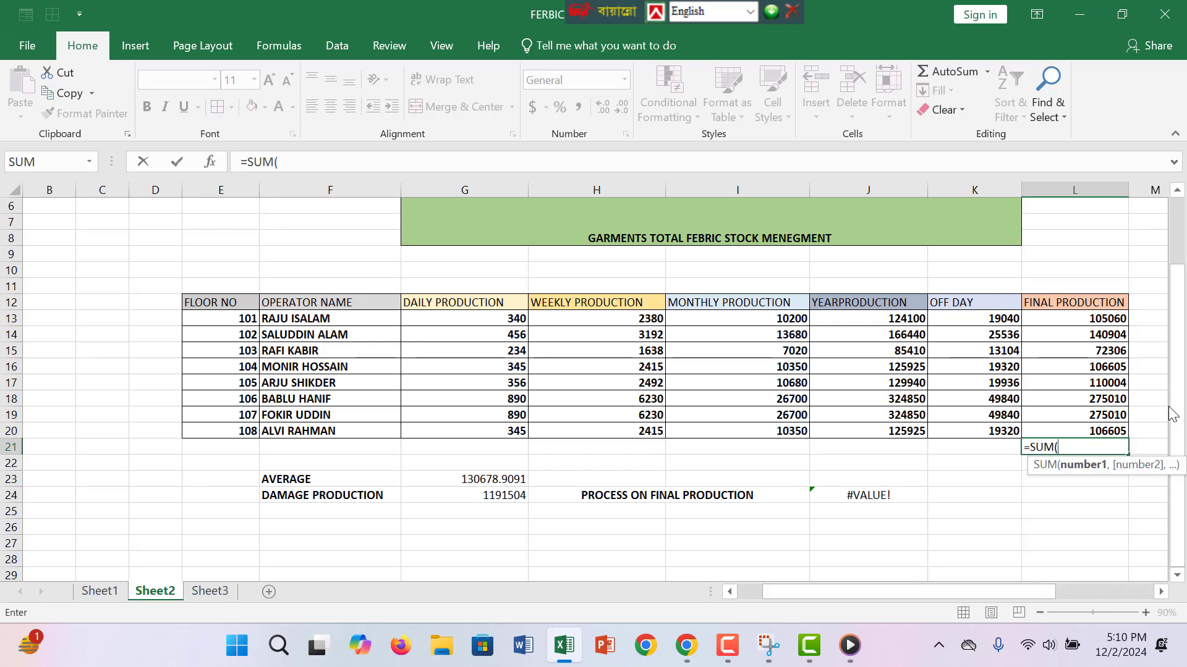
pyautogui.moveTo(1089, 319); pyautogui.dragTo(1089, 426)
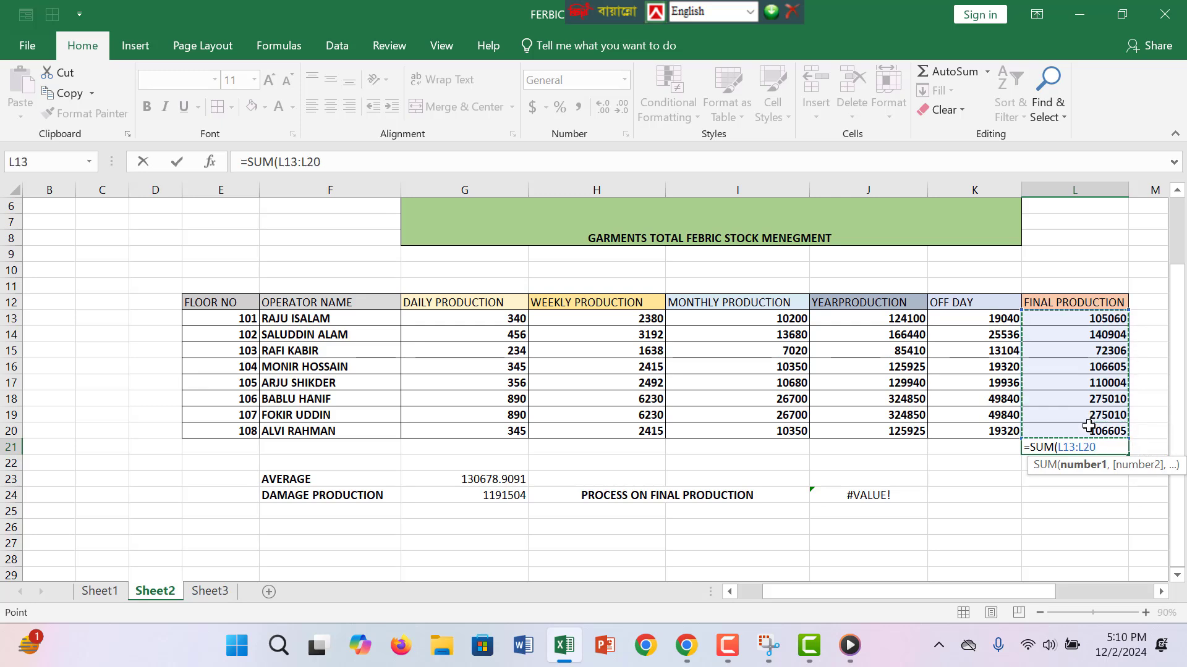
pyautogui.write(')')
pyautogui.press('Return')
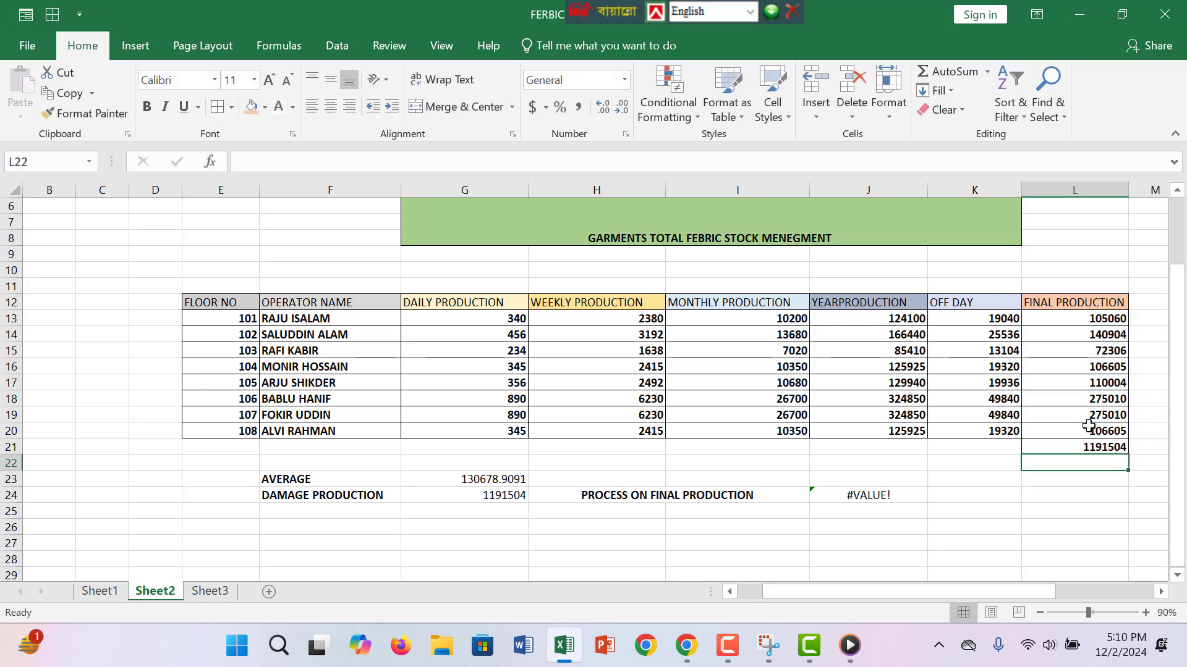
# - Replace the process on final production formula in J24 with =SUM(L21-G24)
pyautogui.doubleClick(849, 496)
pyautogui.moveTo(921, 496); pyautogui.dragTo(846, 498)
pyautogui.press('BackSpace')
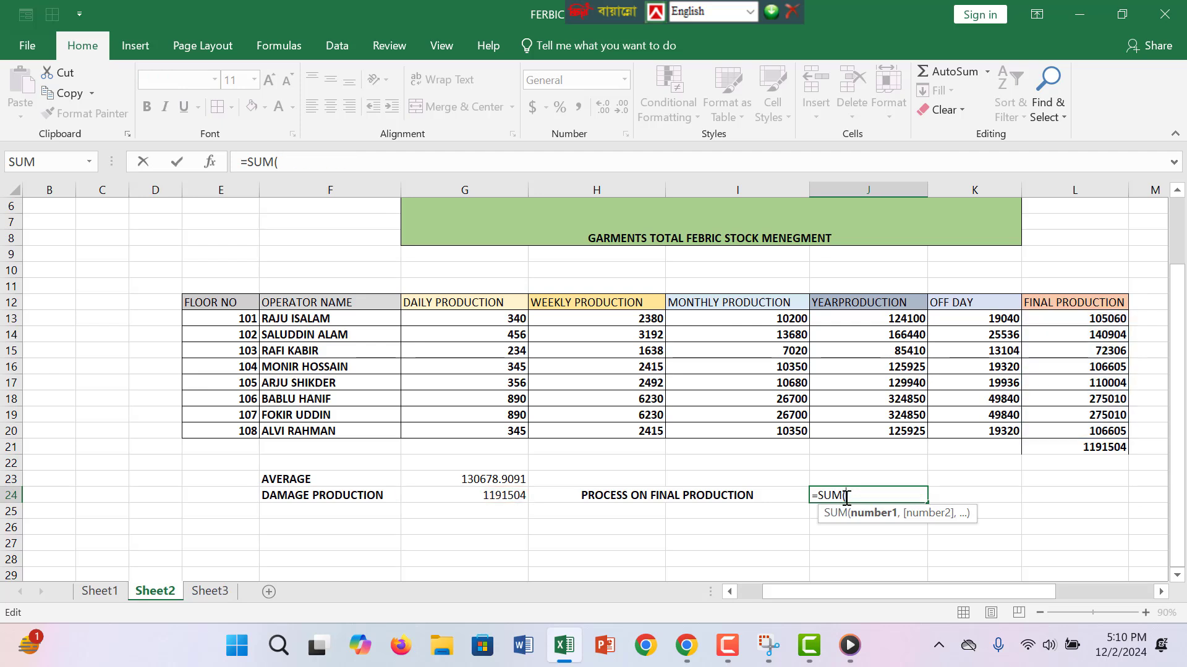
pyautogui.click(1080, 447)
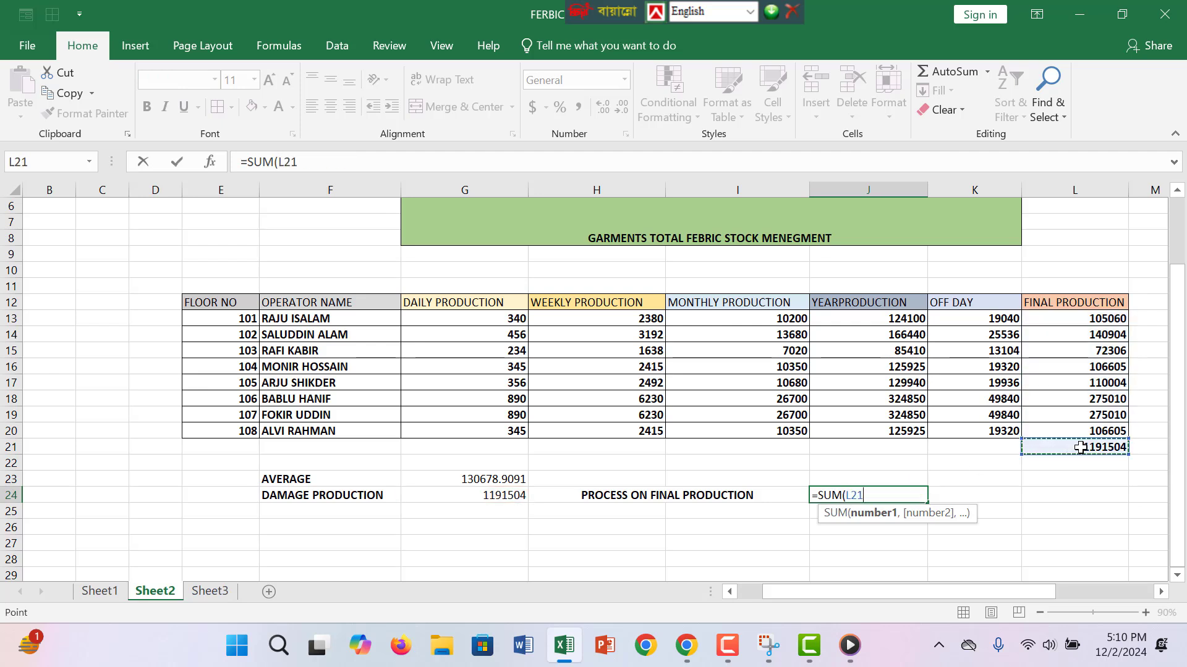
pyautogui.write('-')
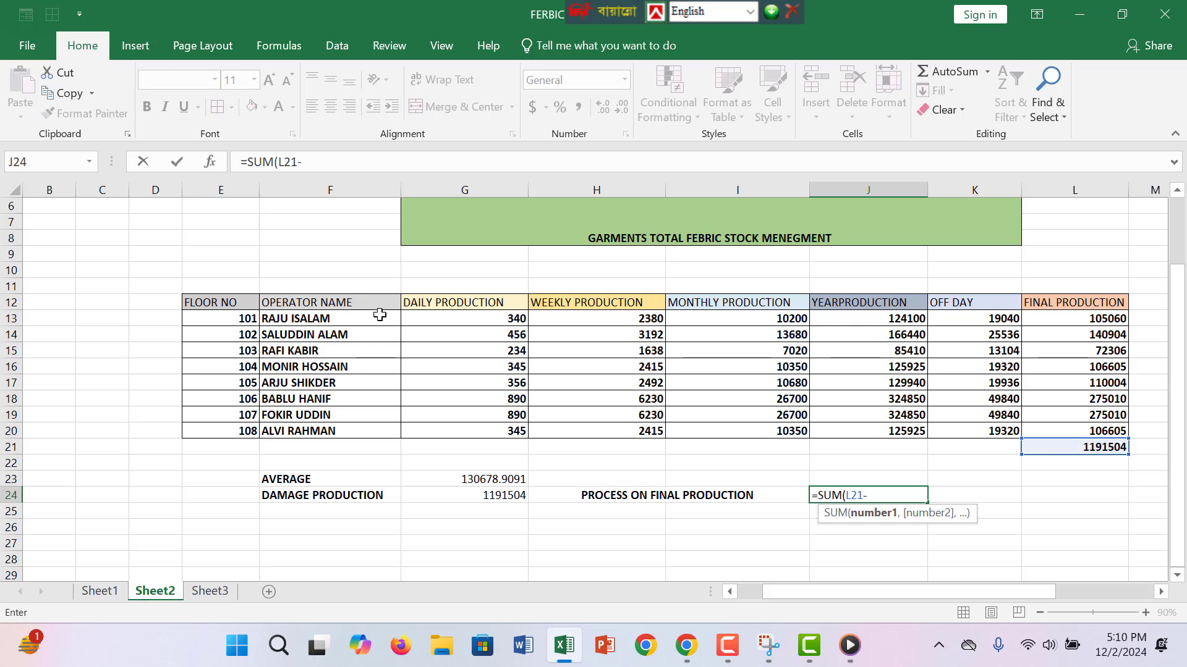
pyautogui.click(453, 492)
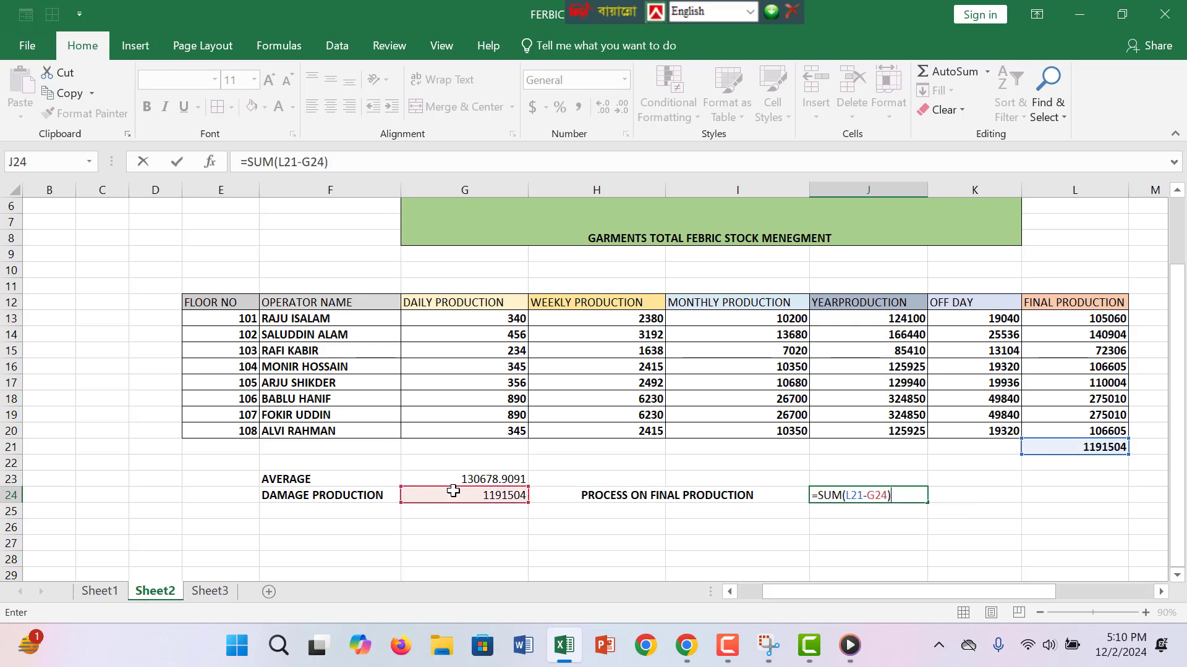
pyautogui.press('Return')
# - Change the formula in J24 to =SUM(L21-G23), subtracting the average from the final production total
pyautogui.click(907, 493)
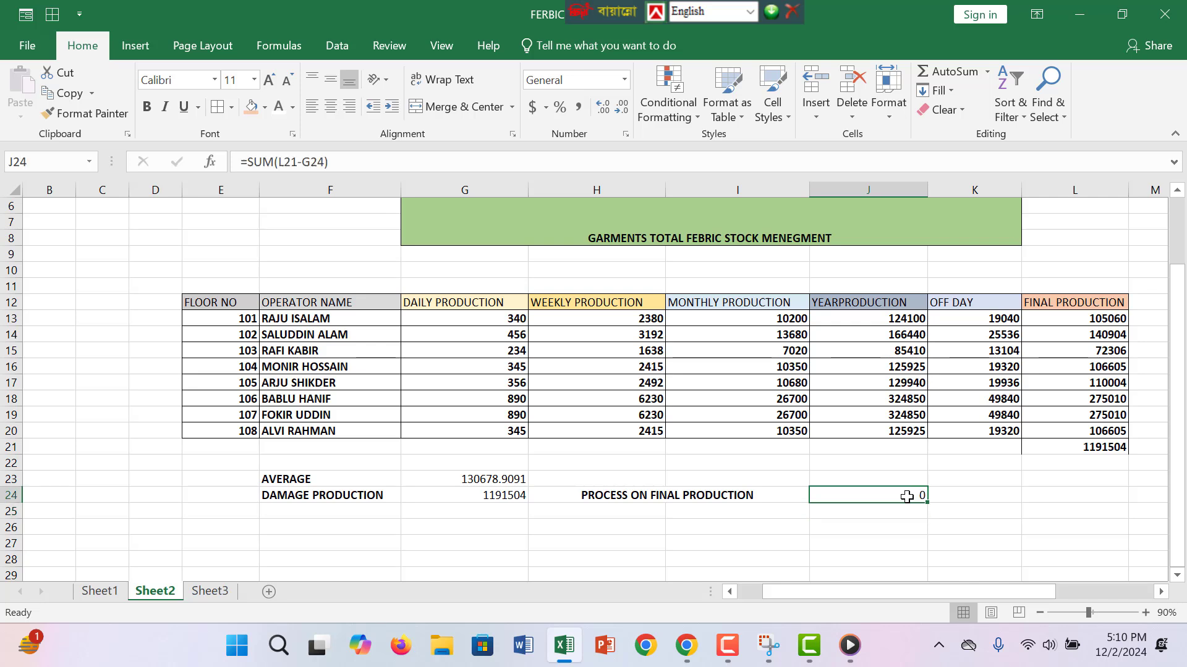
pyautogui.doubleClick(920, 497)
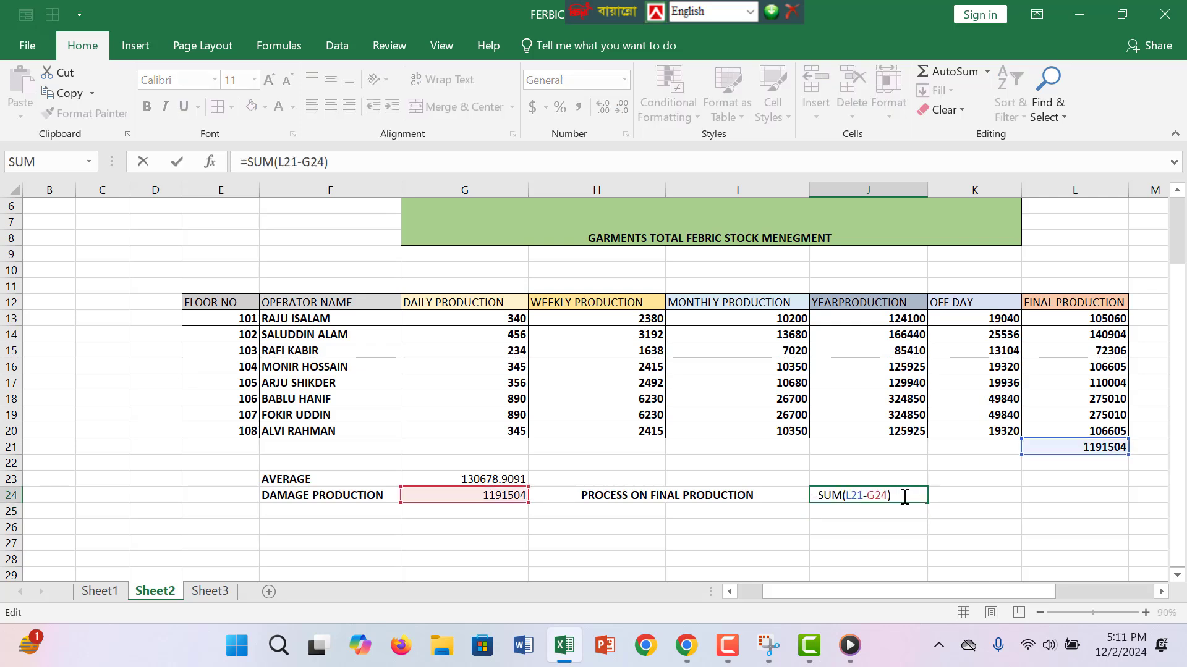
pyautogui.press('BackSpace')
pyautogui.press('BackSpace')
pyautogui.press('BackSpace')
pyautogui.press('BackSpace')
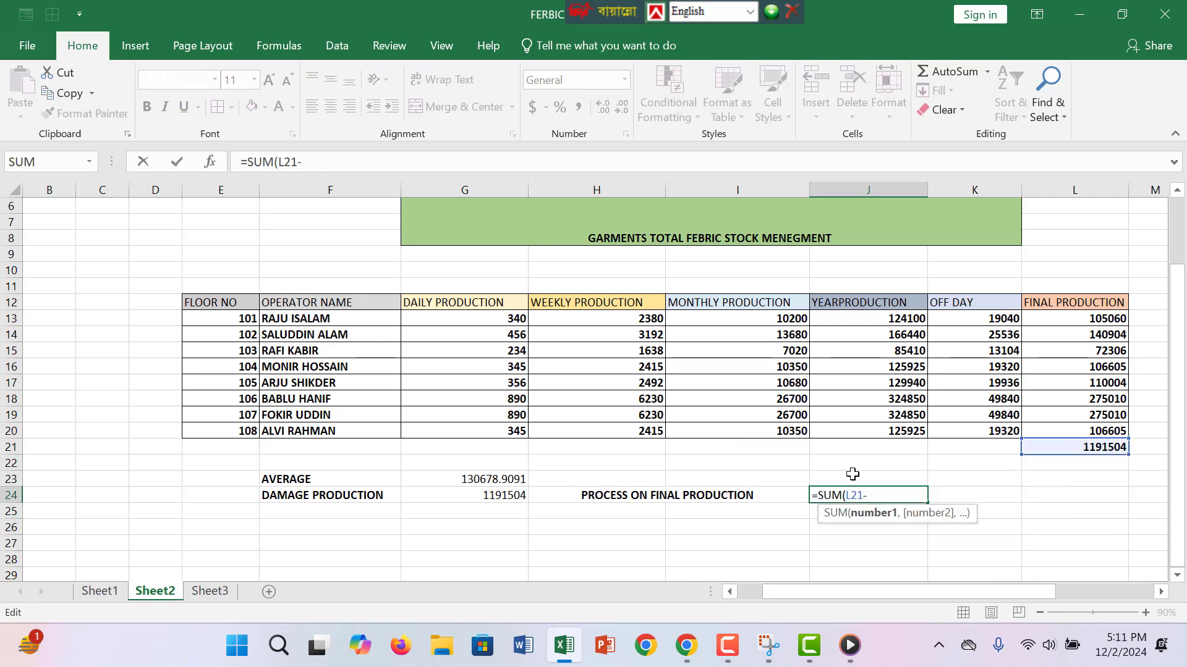
pyautogui.click(443, 485)
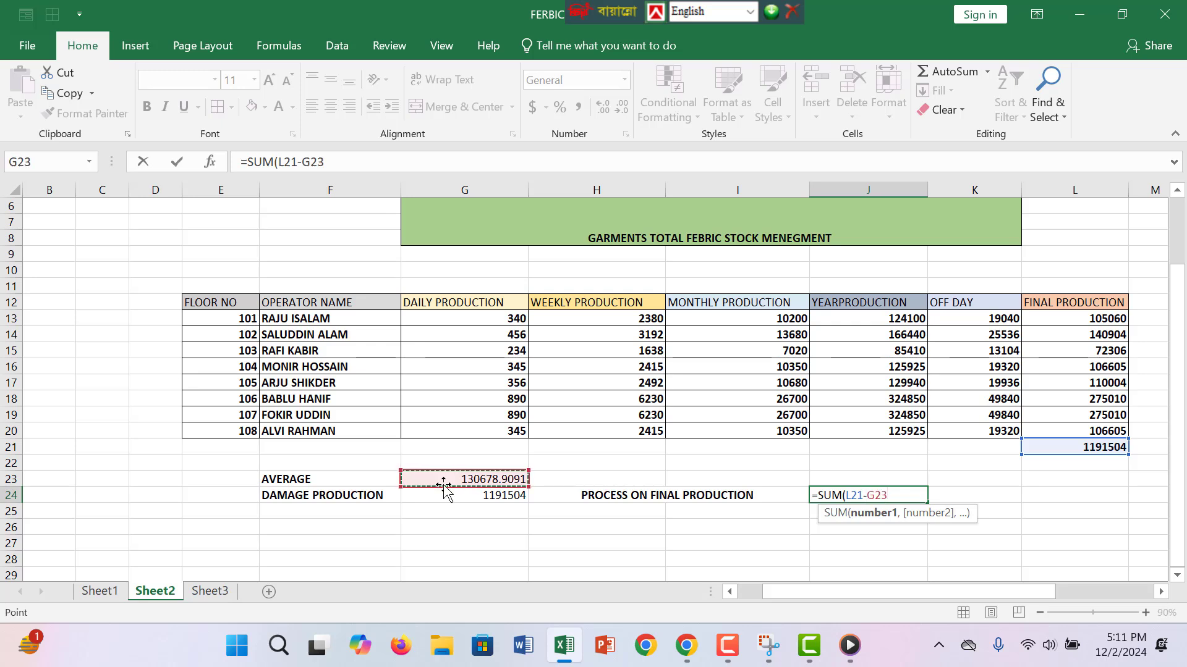
pyautogui.write(')')
pyautogui.press('Return')
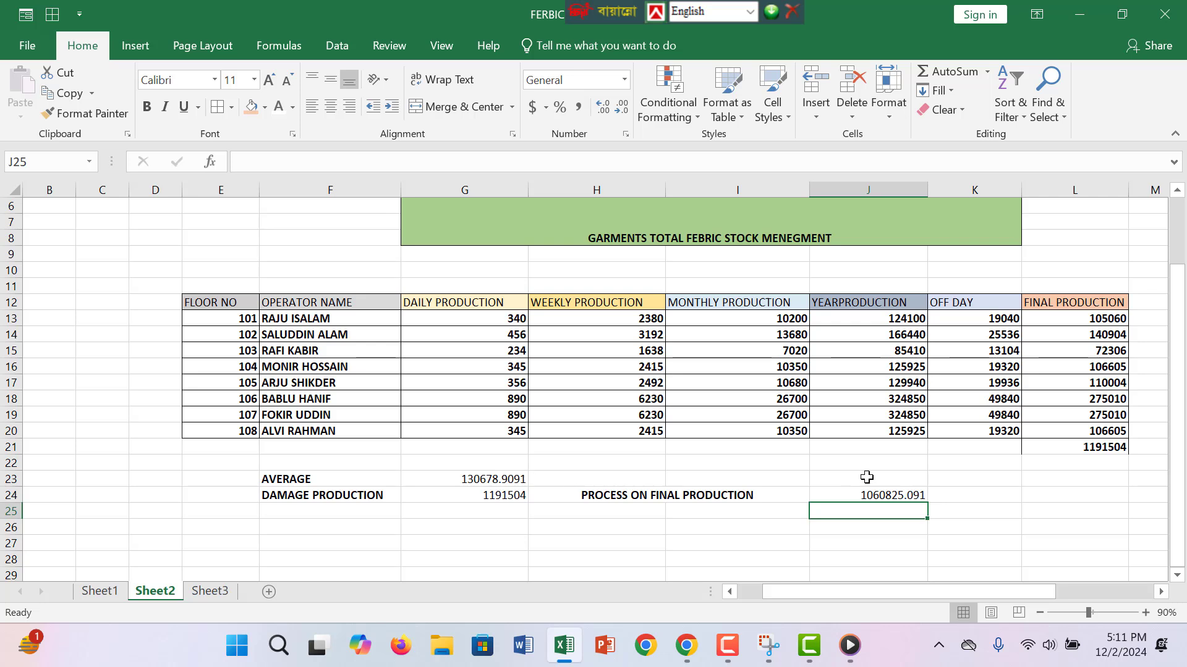
# - Underline the process on final production value in J24 and increase its font size to 12
pyautogui.click(914, 498)
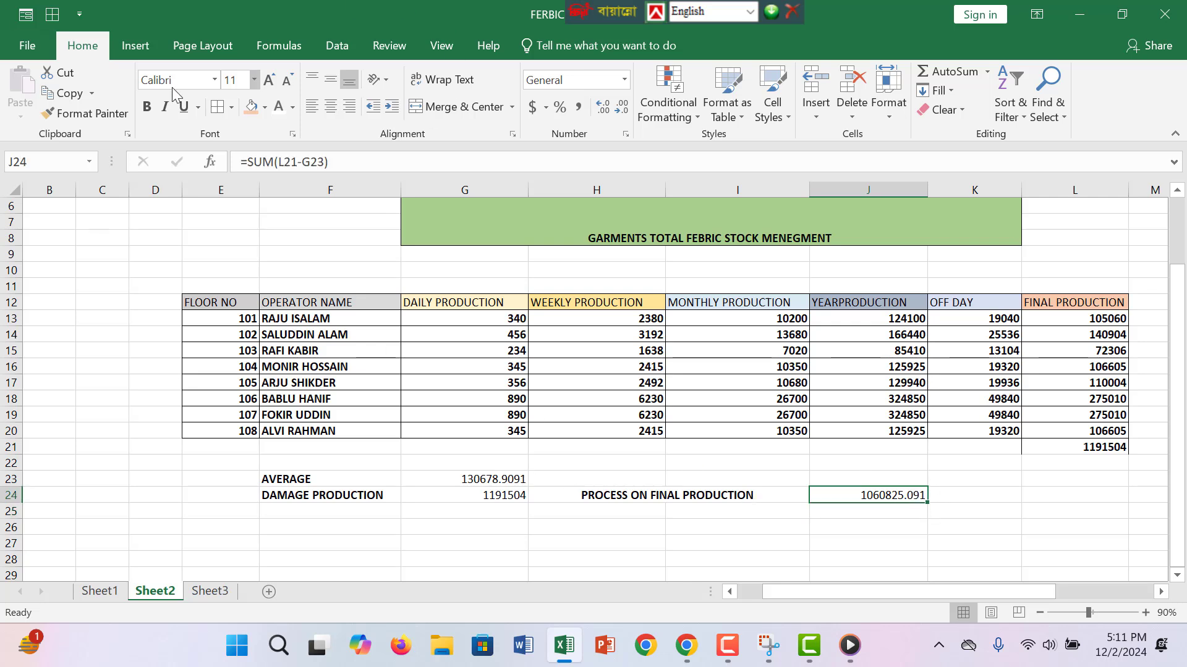
pyautogui.click(184, 107)
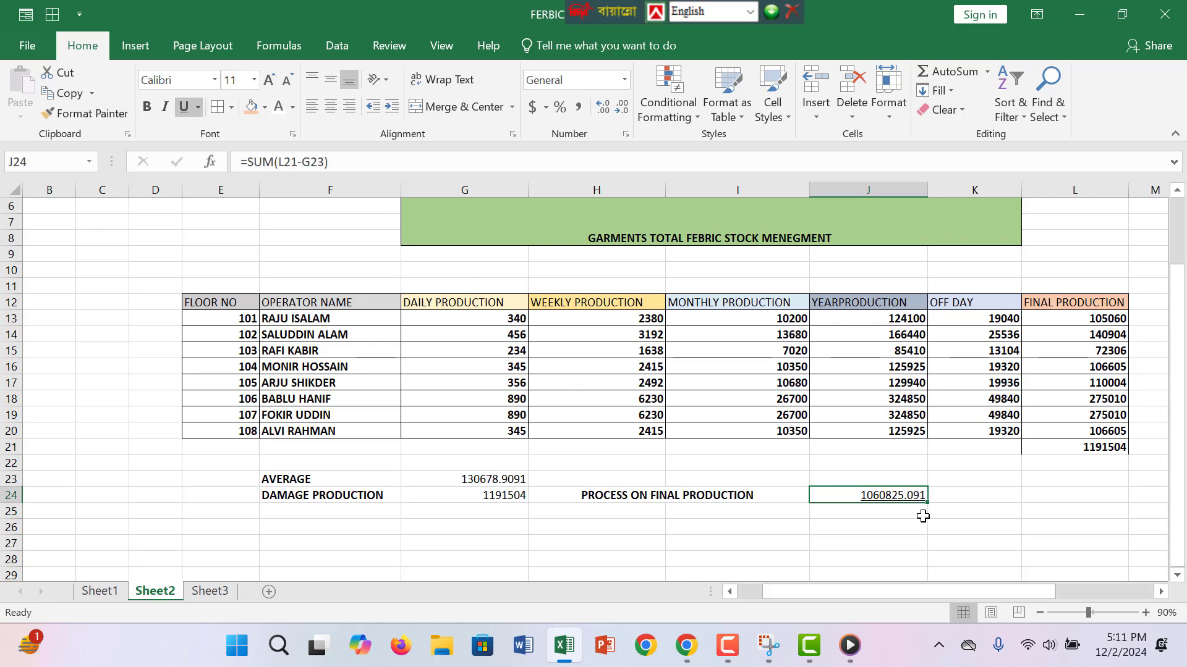
pyautogui.click(269, 80)
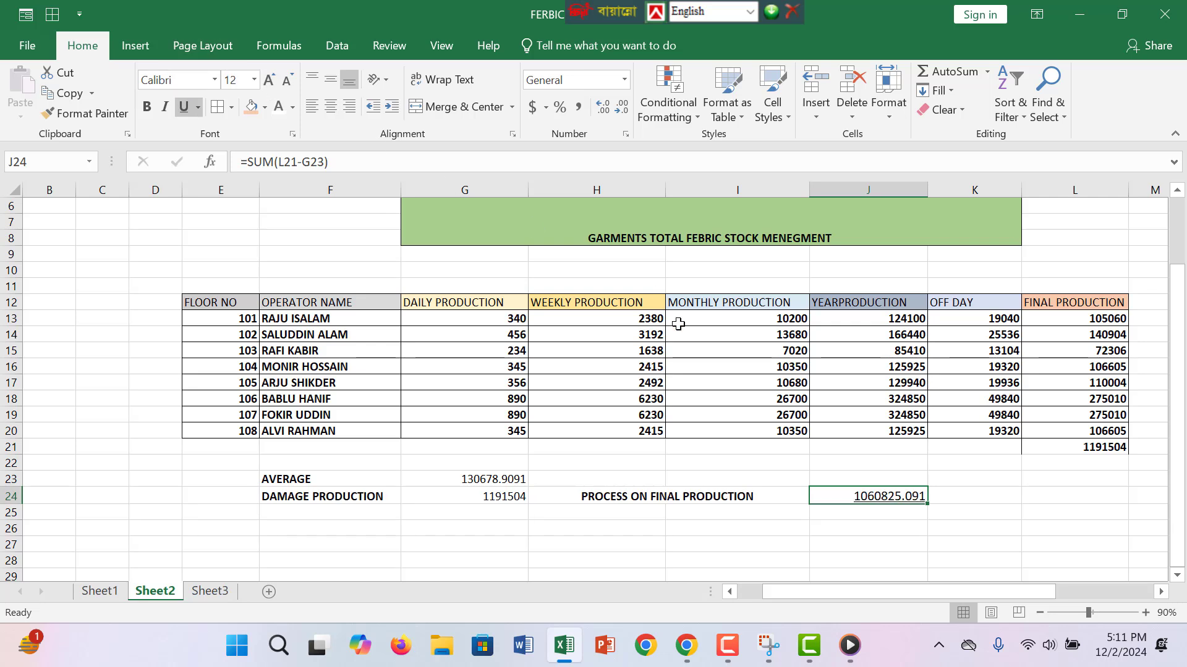
pyautogui.click(897, 420)
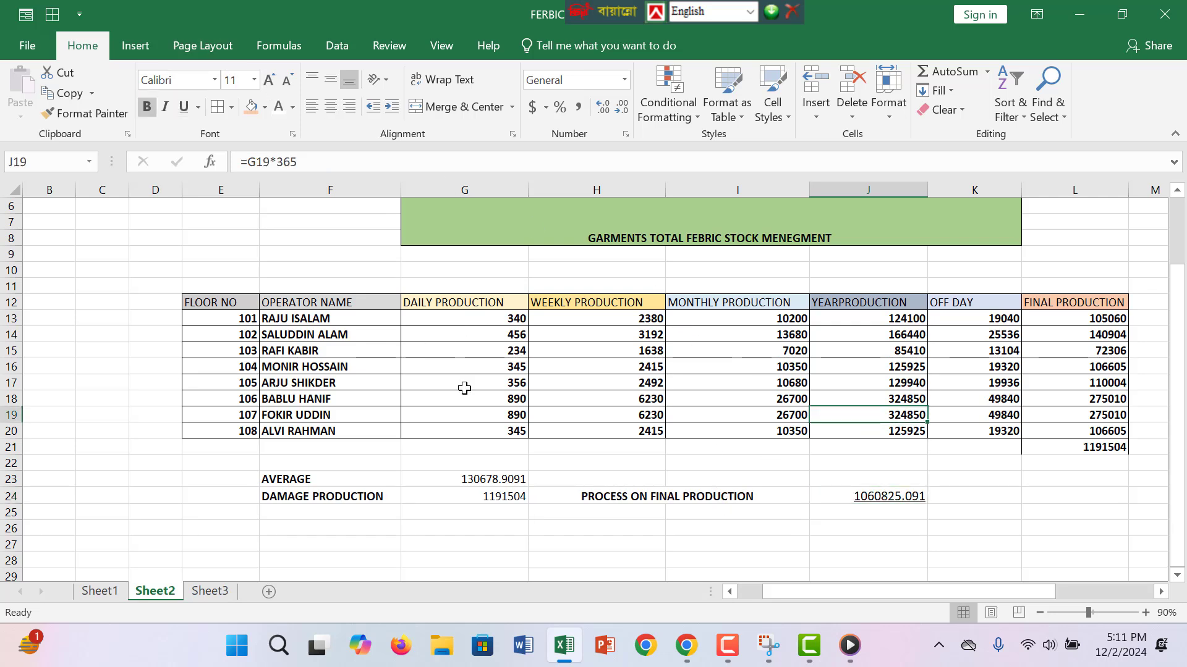